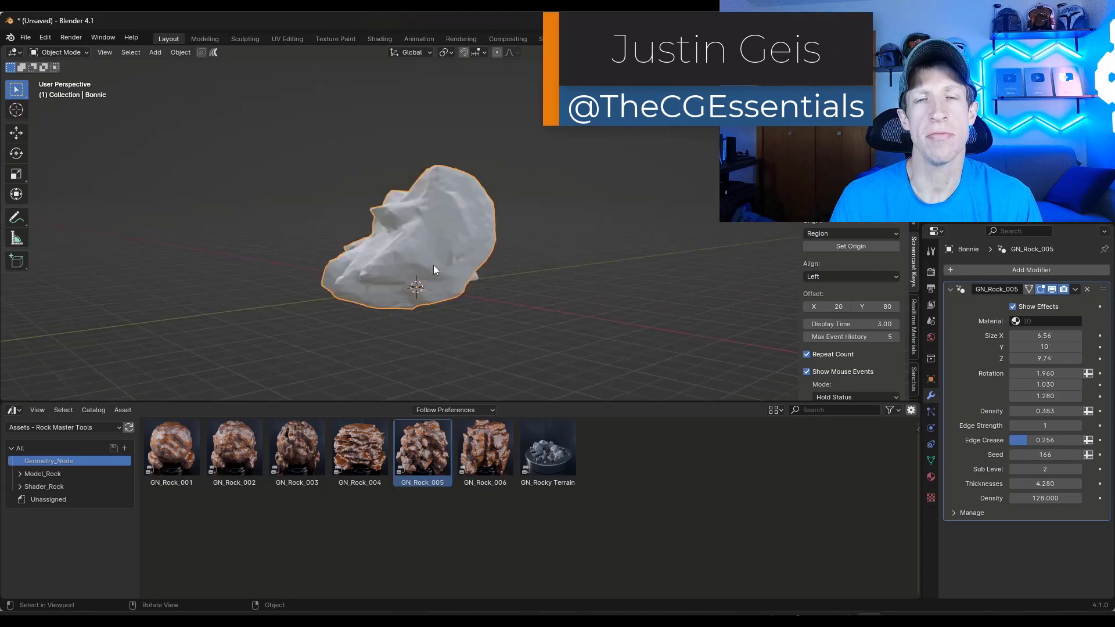
Step: Scale the Bonnie rock object freehand twice, applying its rotation and scale after each resize
key(s)
click(430, 256)
click(180, 52)
click(313, 156)
key(s)
click(180, 52)
click(308, 157)
Step: Set the GN_Rock_005 modifier's size on Bonnie to X 7.48', Y 10.5' and Z 9.58'
middle_drag(337, 191, 400, 201)
scroll(401, 200, up, 2)
drag(1045, 335, 1061, 336)
drag(1044, 348, 1054, 347)
drag(1045, 359, 1048, 358)
middle_drag(418, 203, 333, 205)
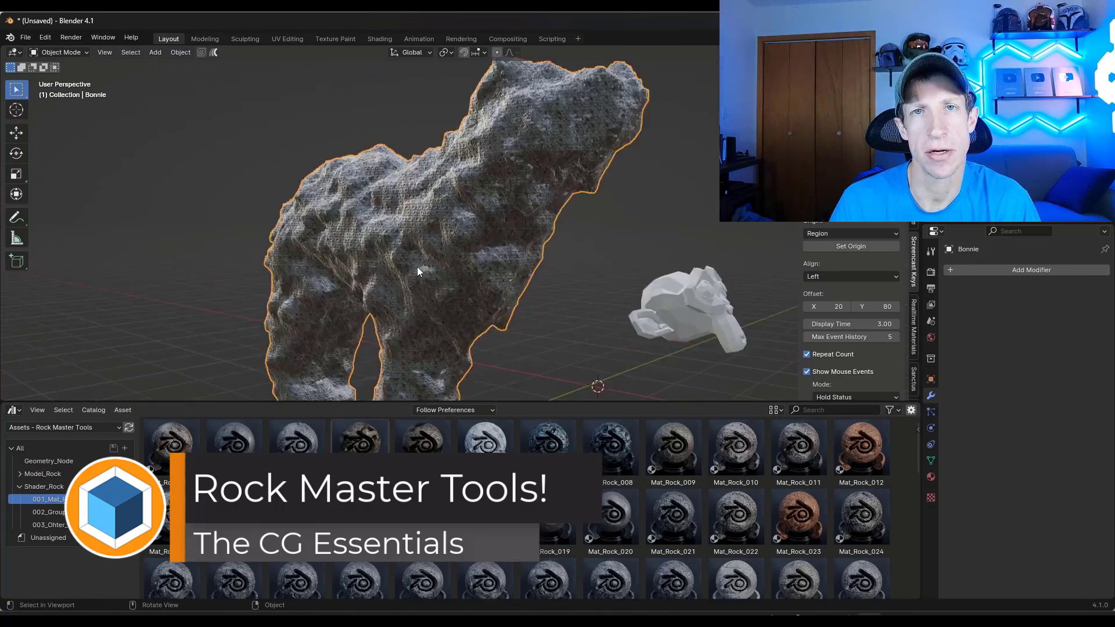
middle_drag(417, 266, 600, 84)
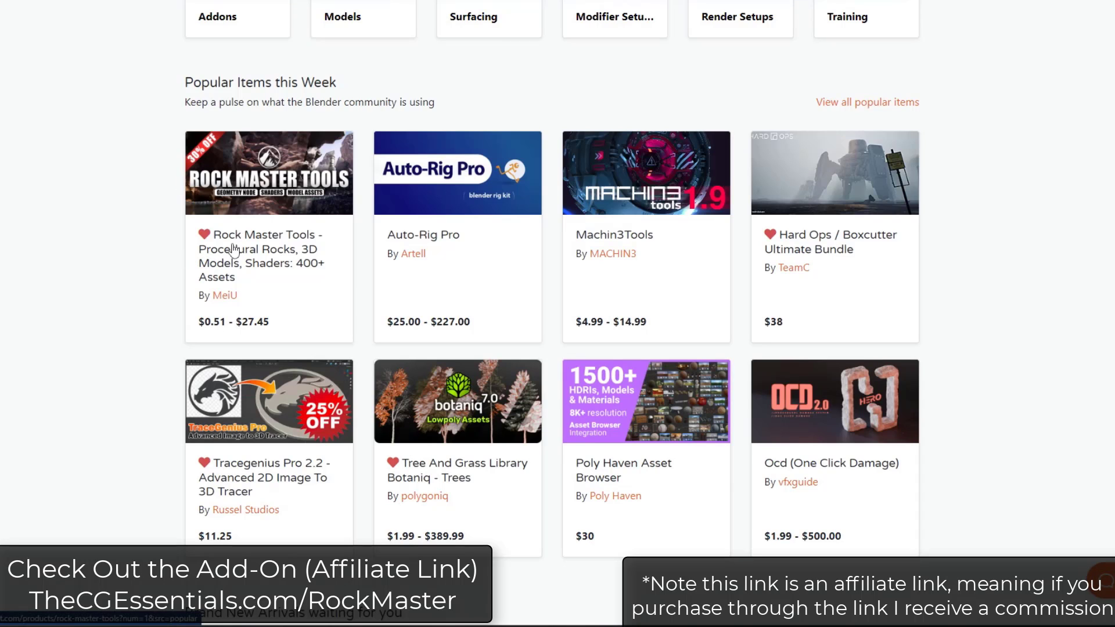
Step: Open the Rock Master Tools product page on Blender Market and examine its versions, artwork, included assets and usage instructions
click(264, 234)
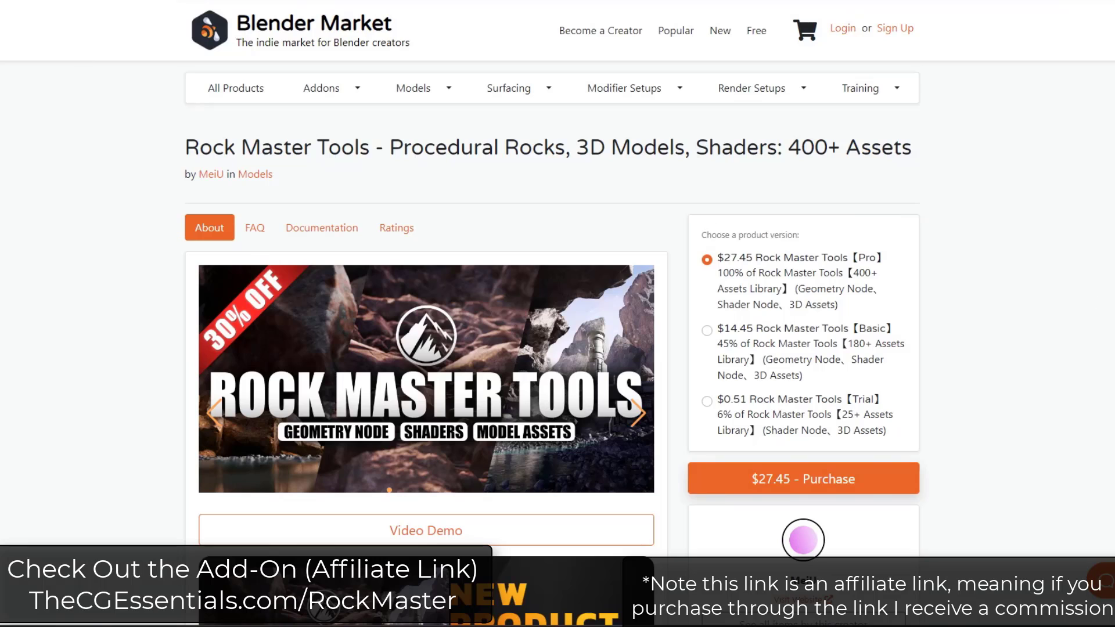
scroll(558, 348, down, 1)
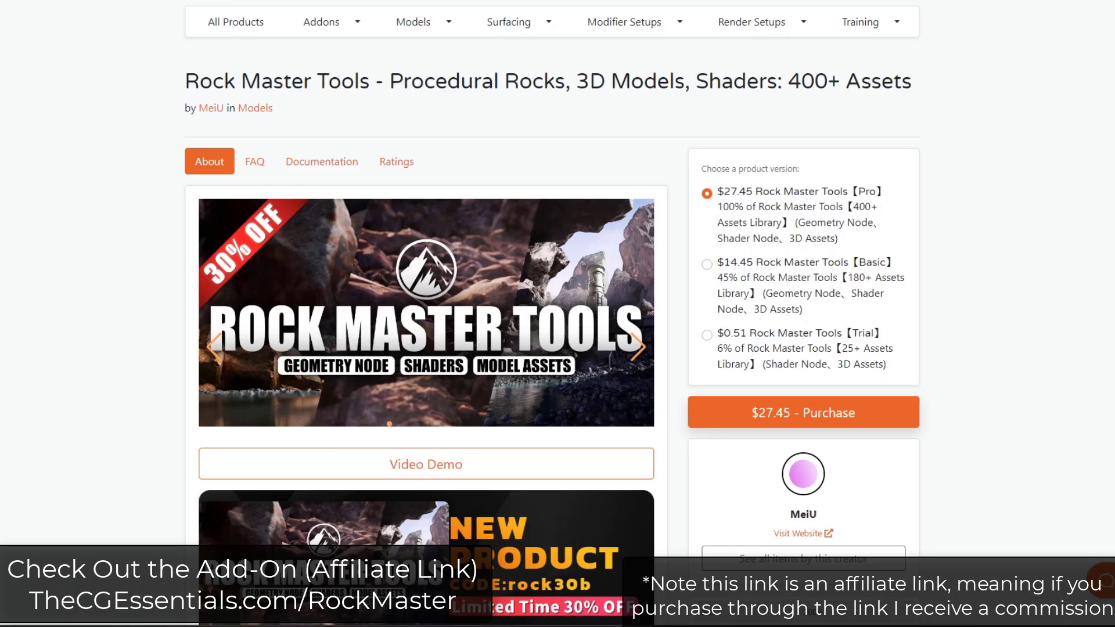
scroll(1089, 271, down, 4)
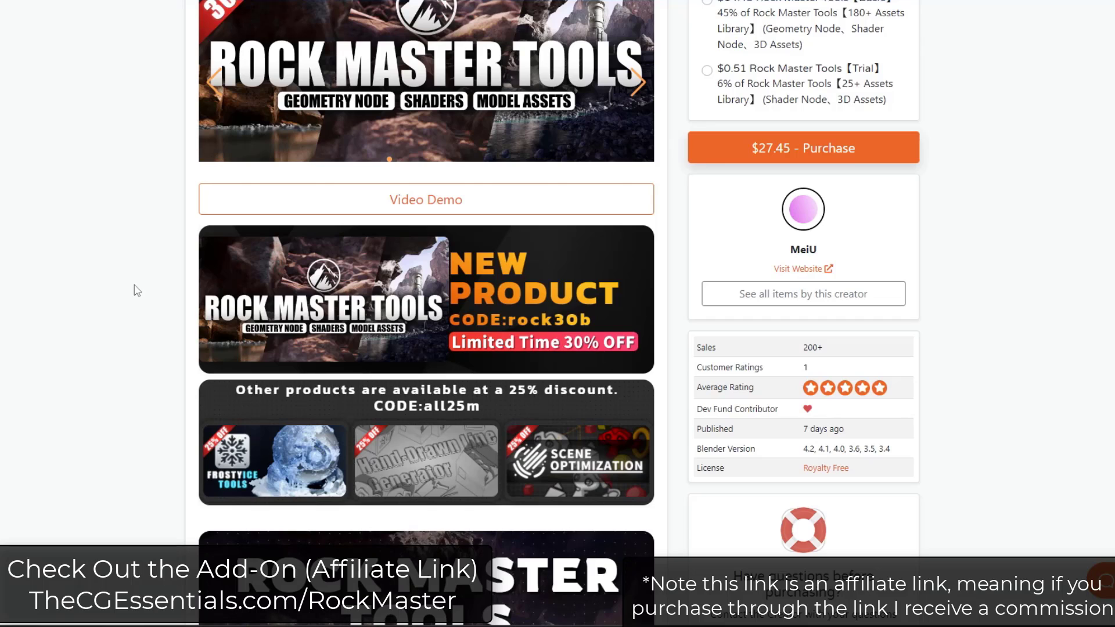
scroll(137, 291, down, 5)
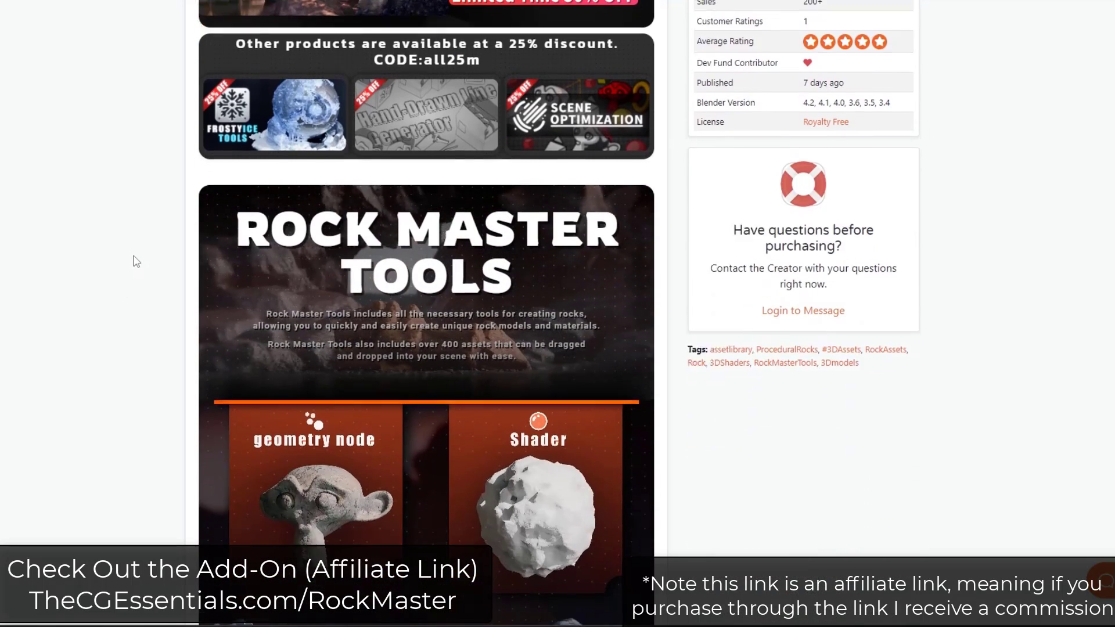
scroll(371, 319, down, 2)
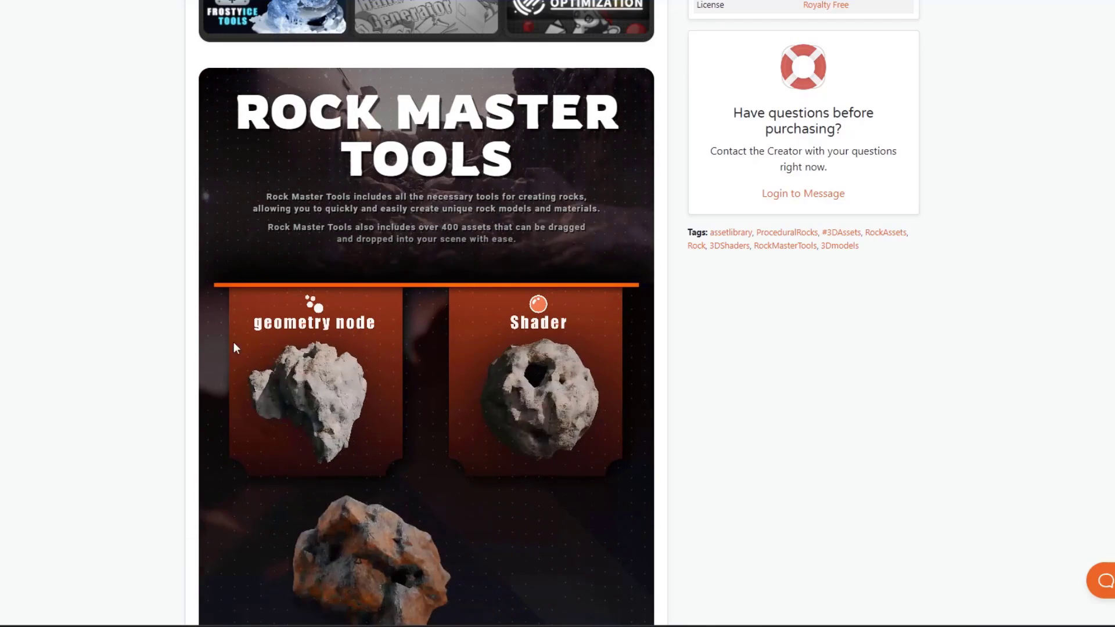
scroll(331, 348, down, 2)
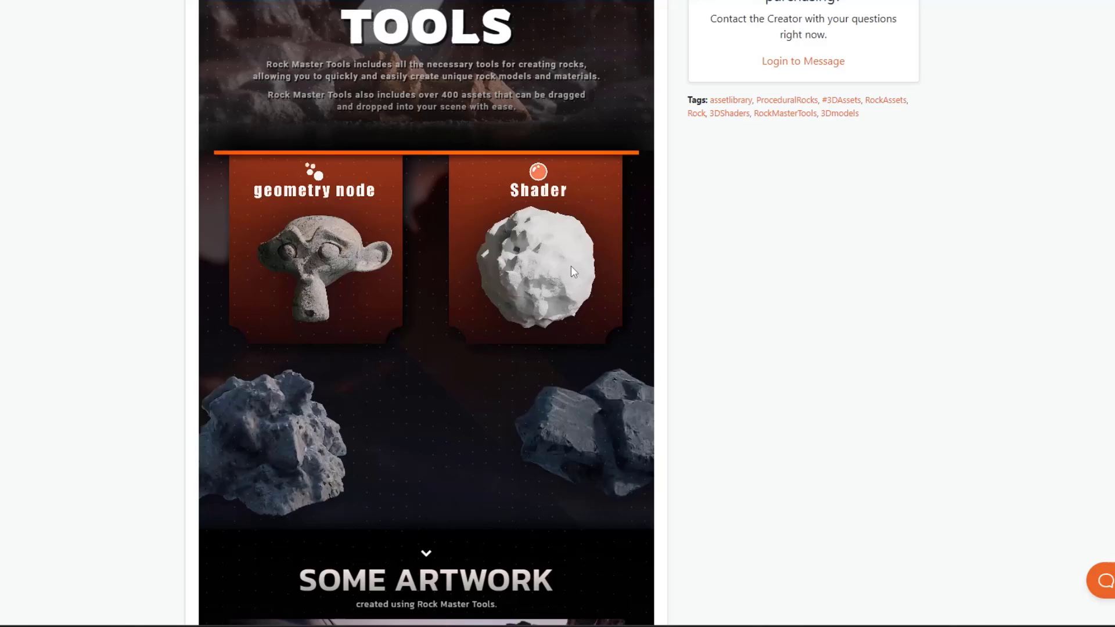
scroll(462, 270, down, 5)
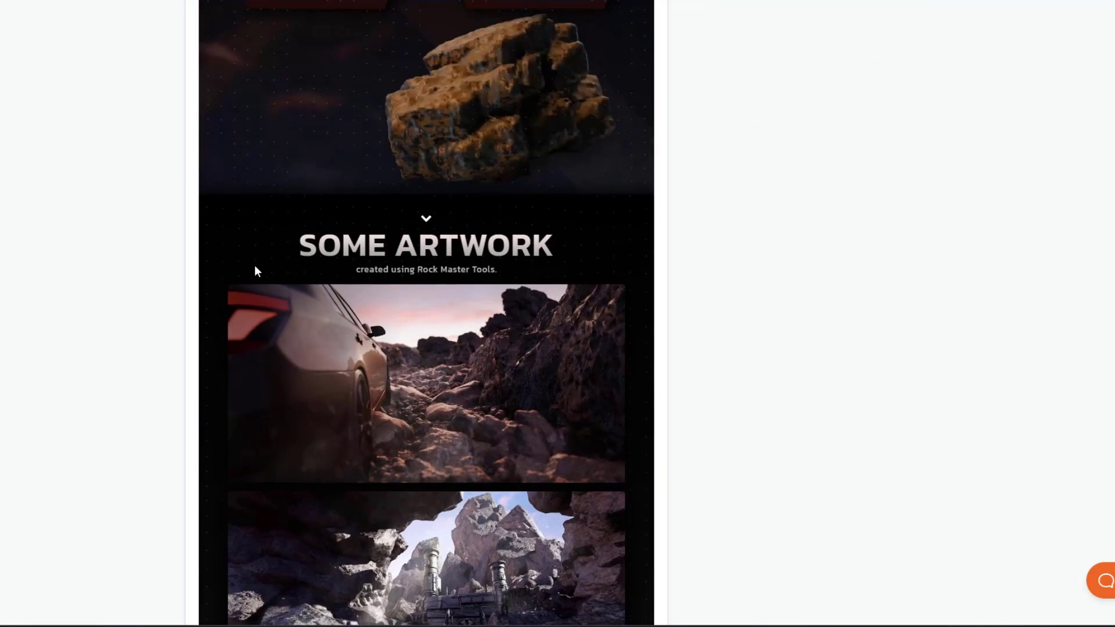
scroll(255, 268, down, 4)
scroll(182, 251, down, 8)
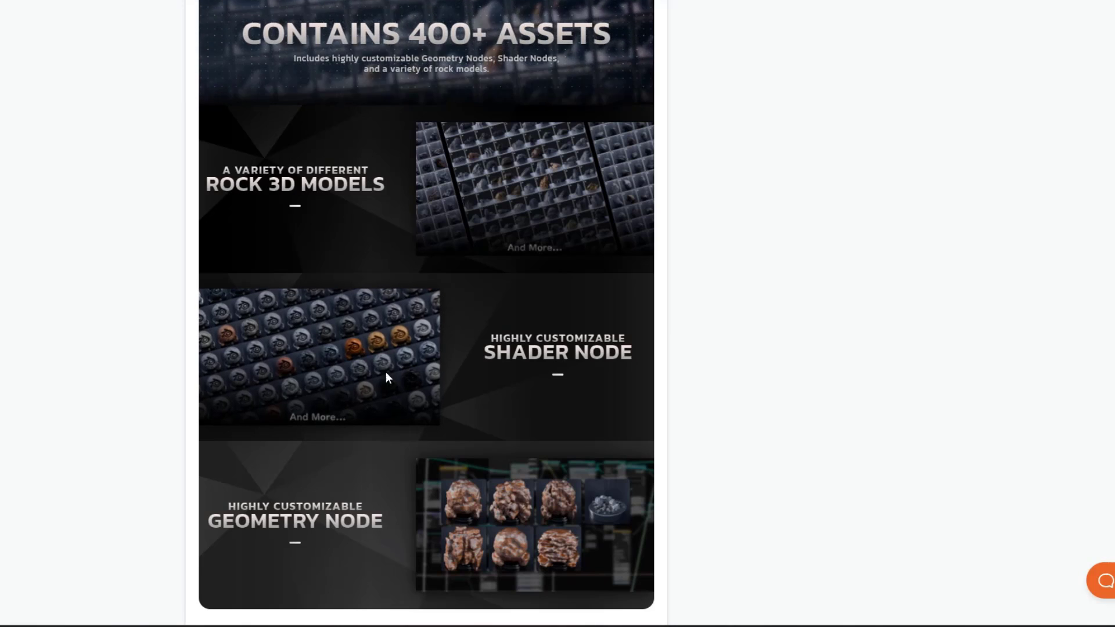
scroll(565, 359, down, 2)
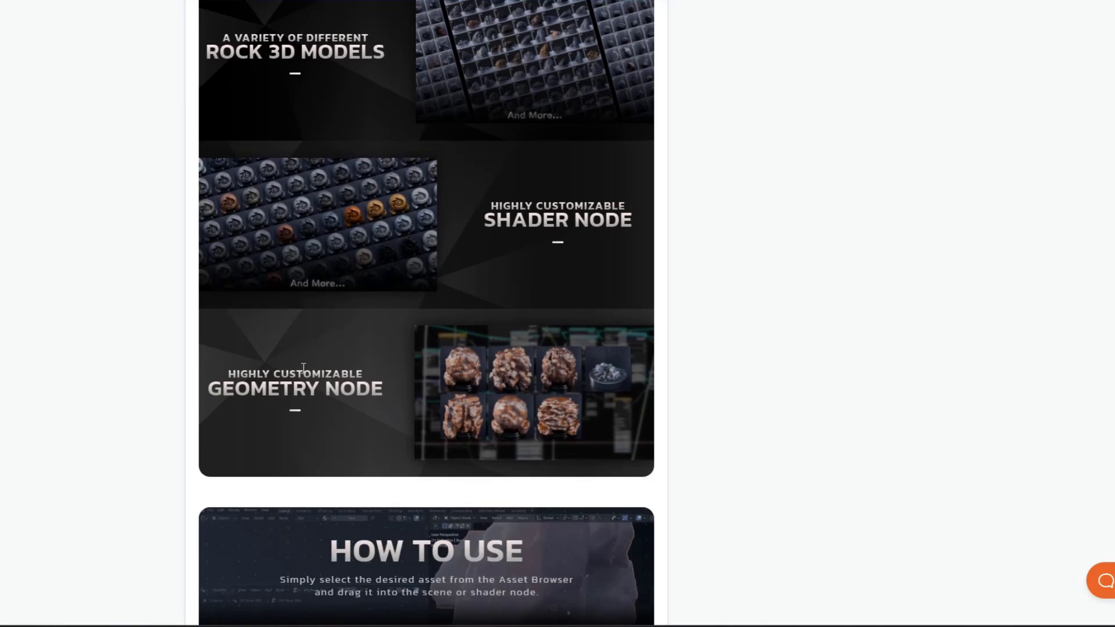
scroll(292, 358, down, 6)
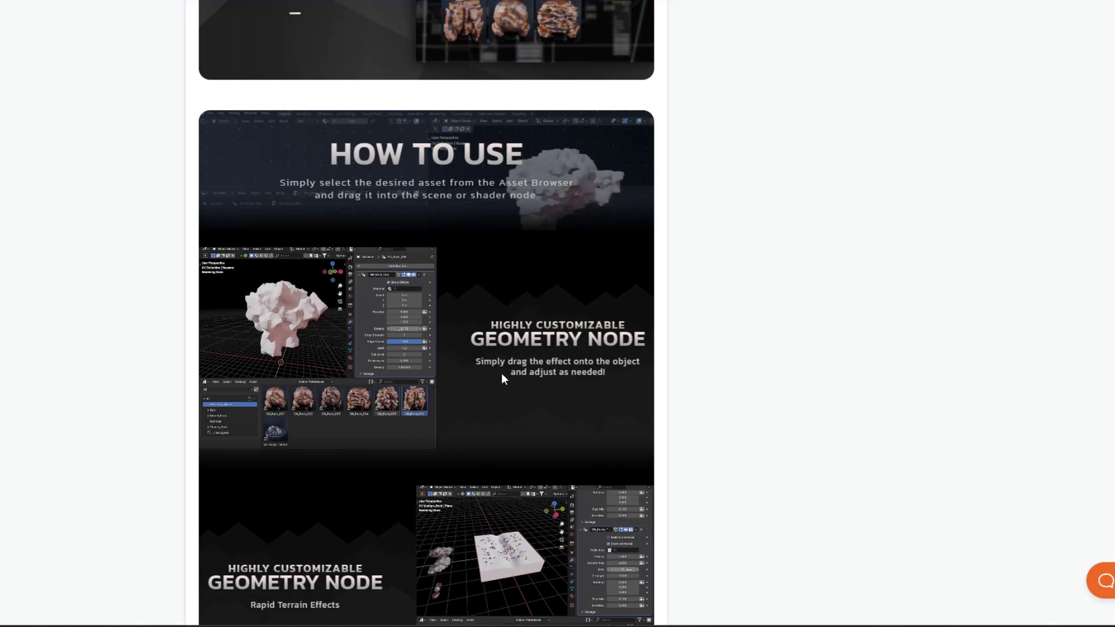
scroll(493, 376, down, 5)
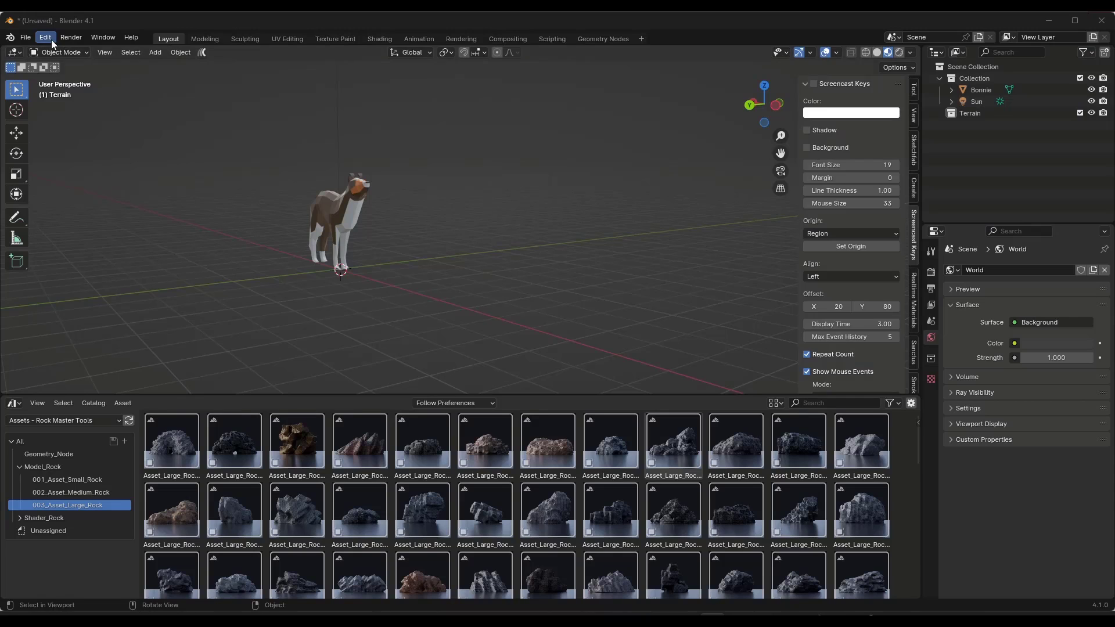
Step: In Blender's preferences, set the Assets - Rock Master Tools library's import method to Append and save the preferences
click(51, 38)
click(75, 199)
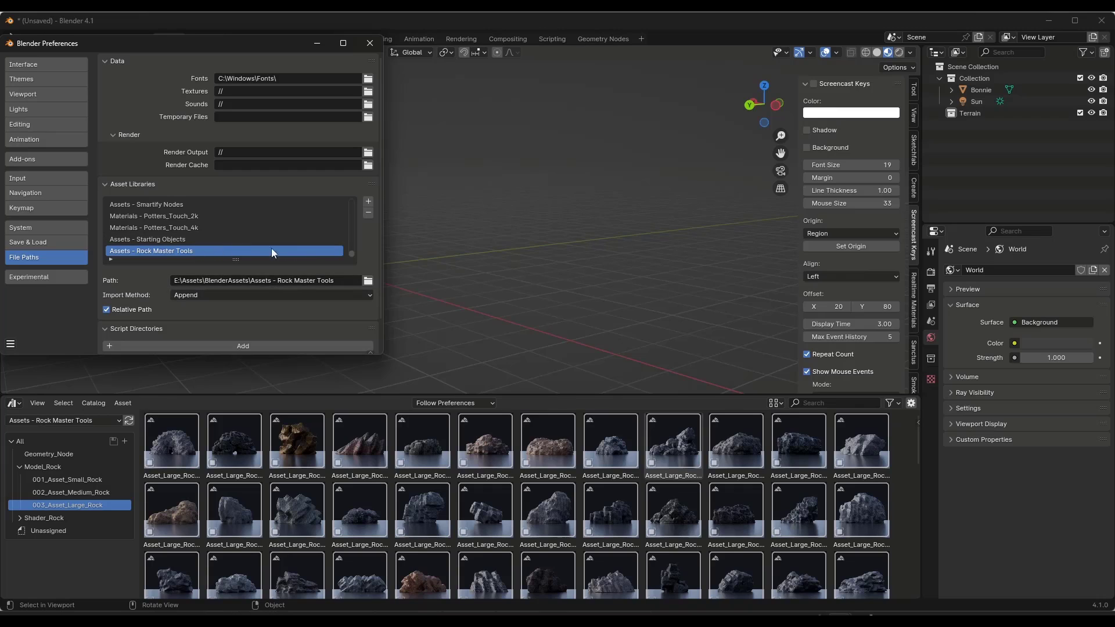
click(219, 295)
click(210, 322)
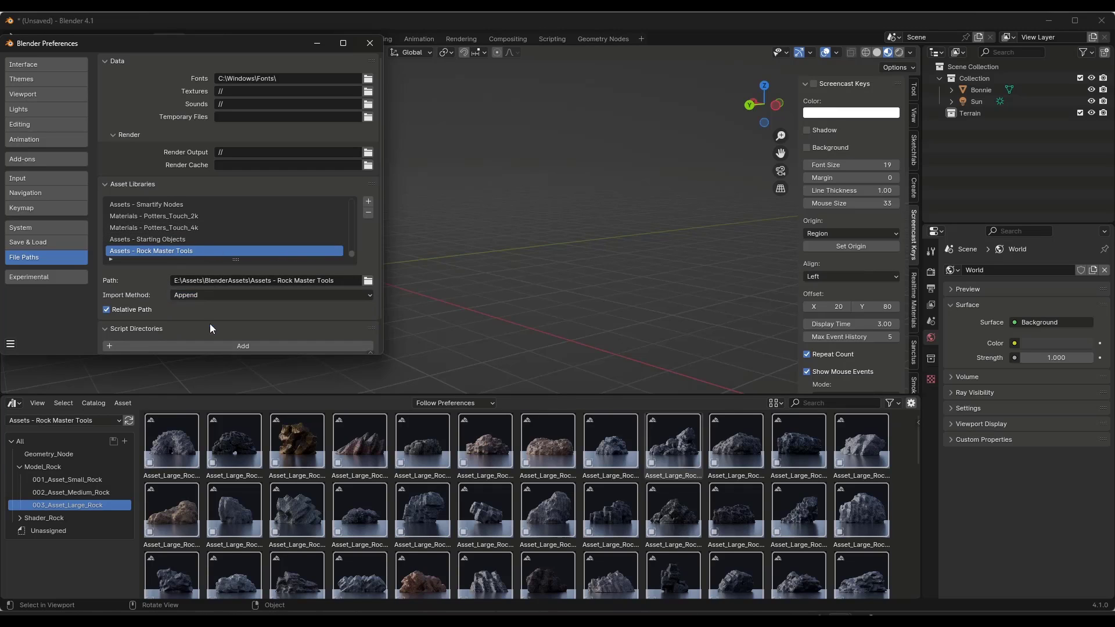
click(11, 345)
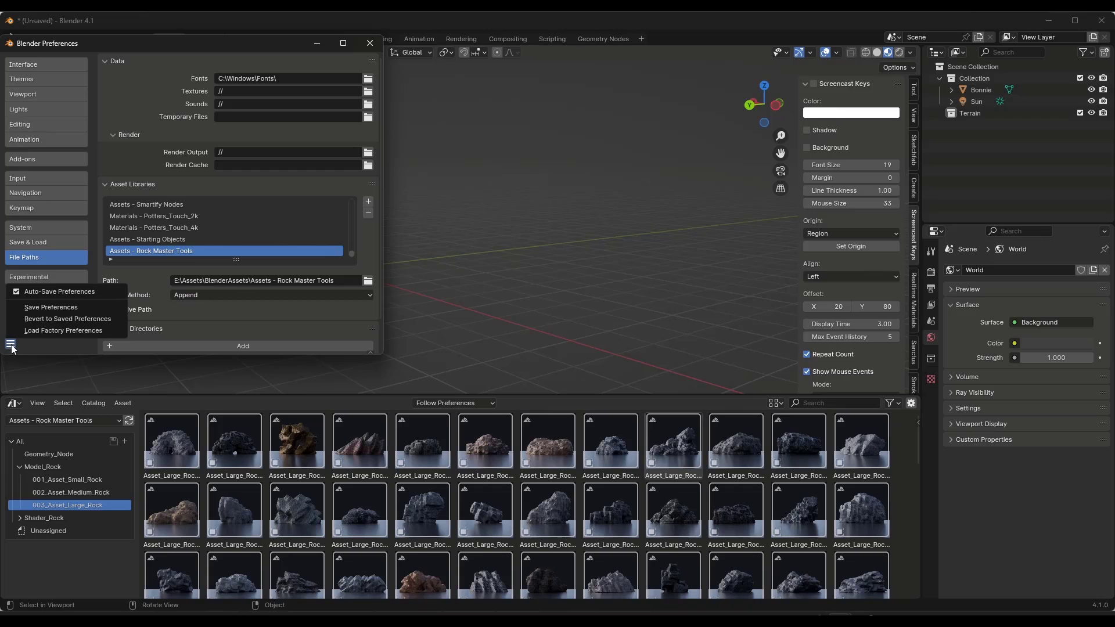
click(39, 306)
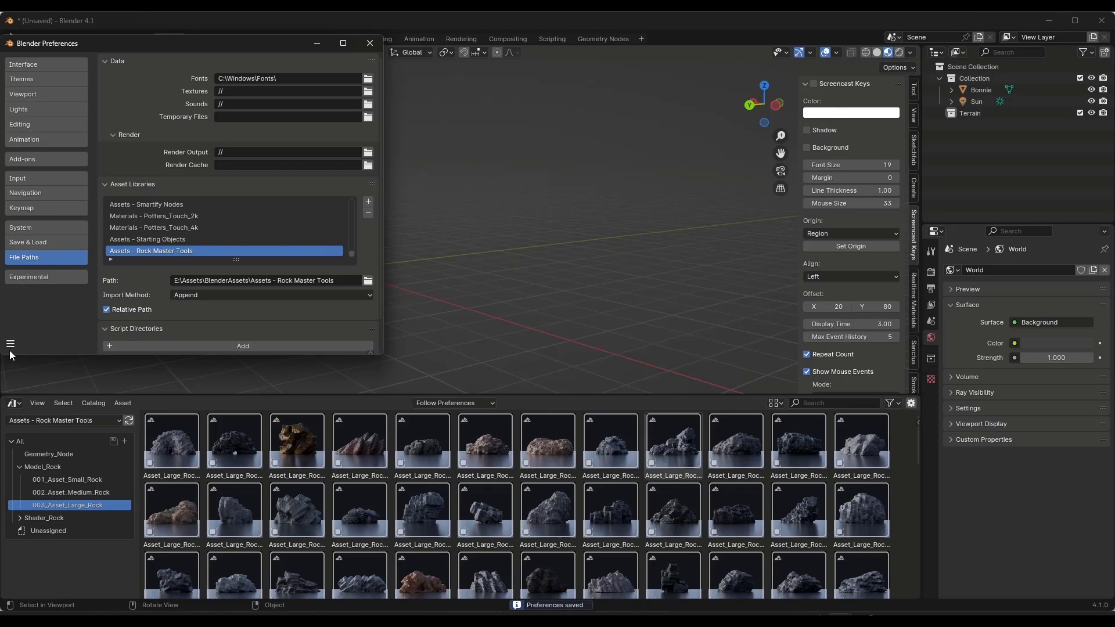
click(10, 345)
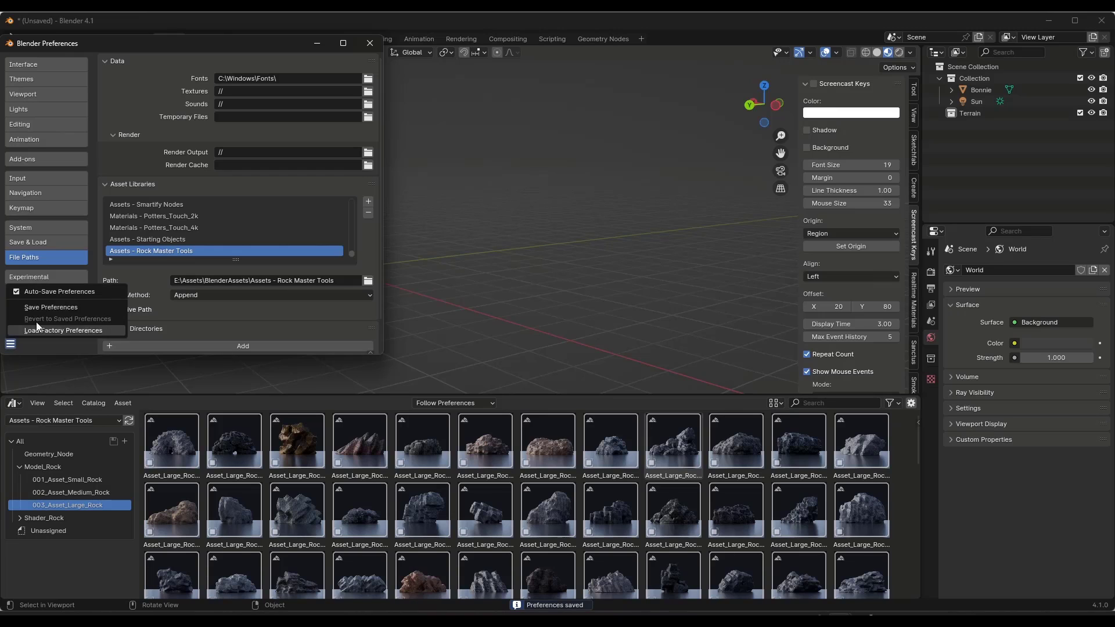
click(370, 43)
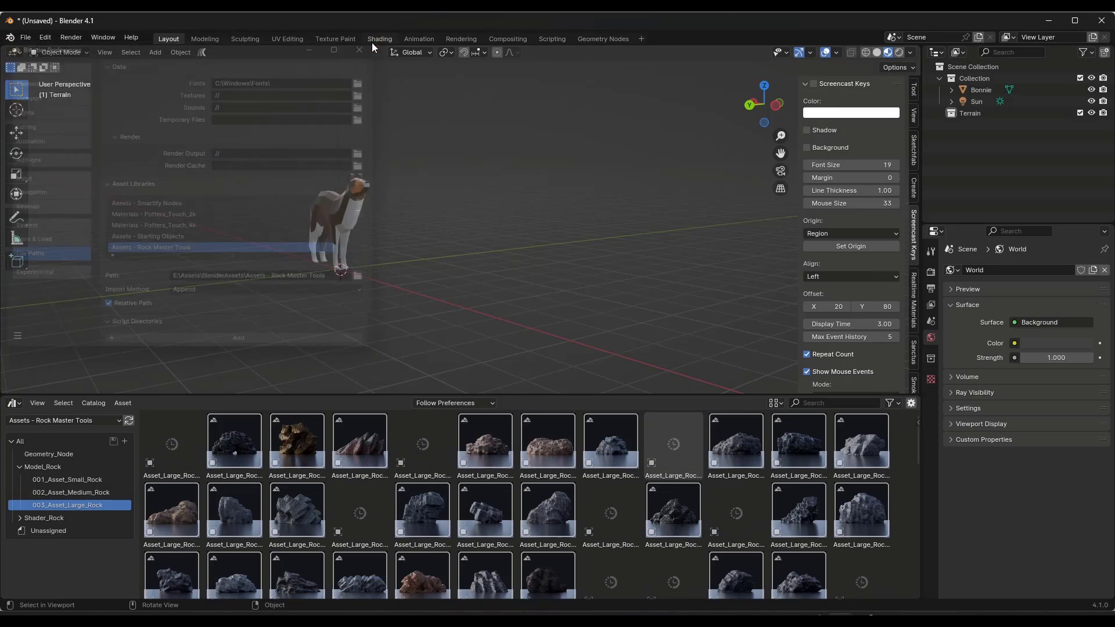
Step: Show the Assets - Rock Master Tools library in the asset browser and expand its Shader_Rock catalog
click(63, 420)
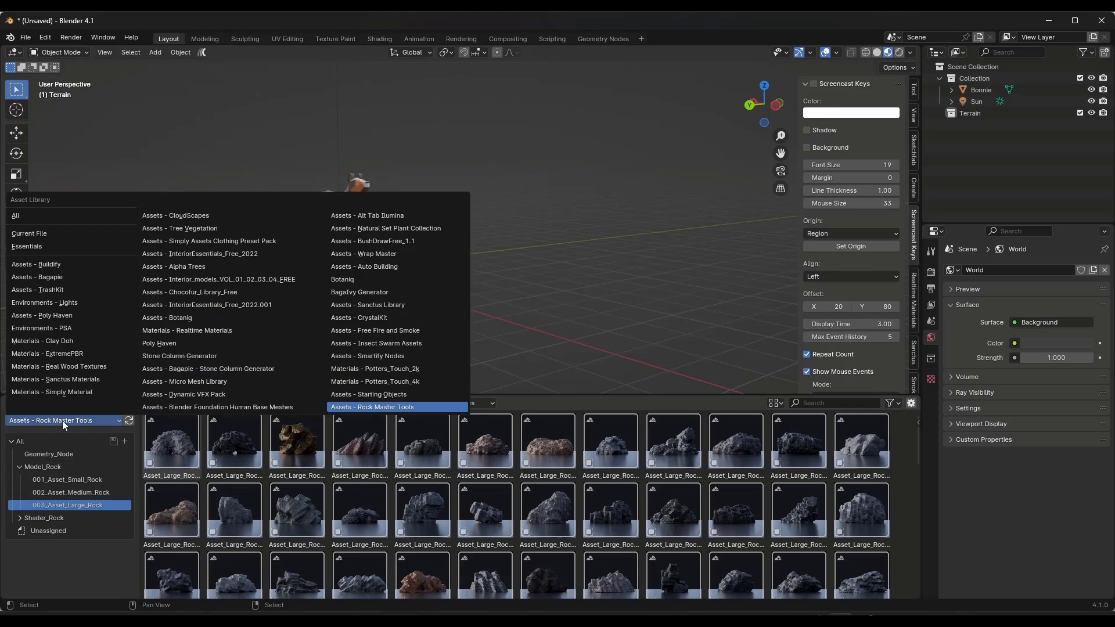
click(382, 409)
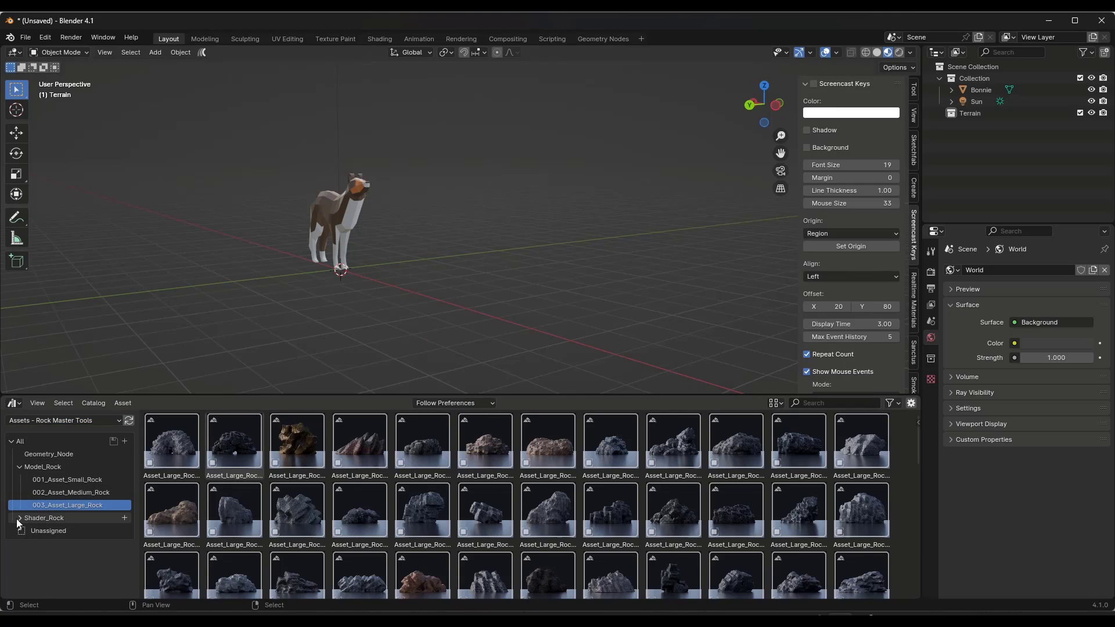
click(20, 517)
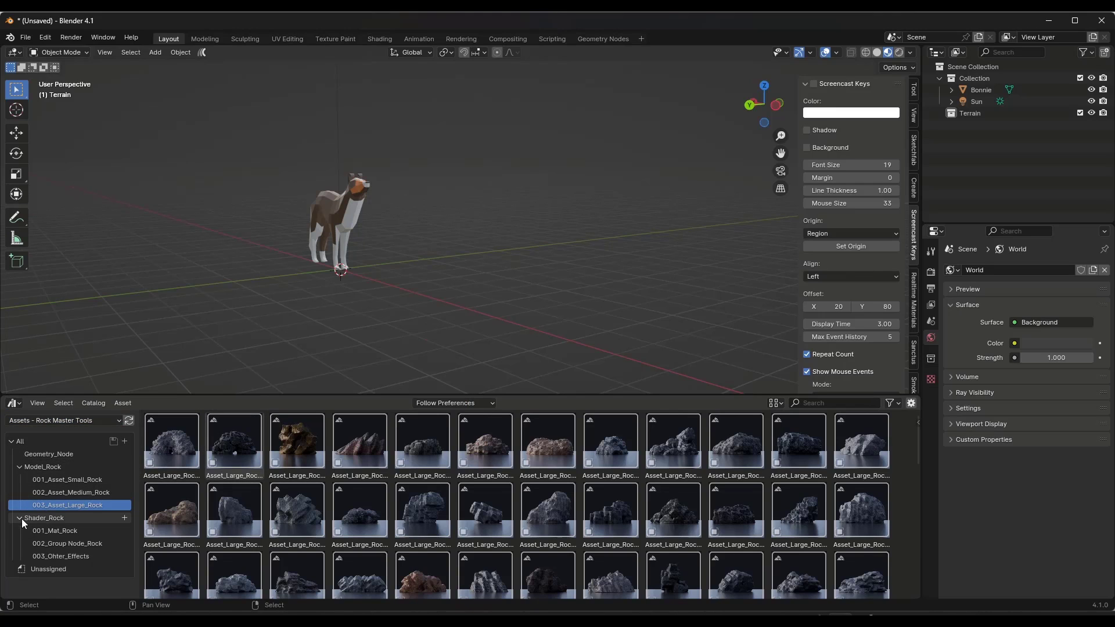
Step: Examine the assets in the Geometry_Node, Model_Rock and Shader_Rock catalogs of the library
click(41, 455)
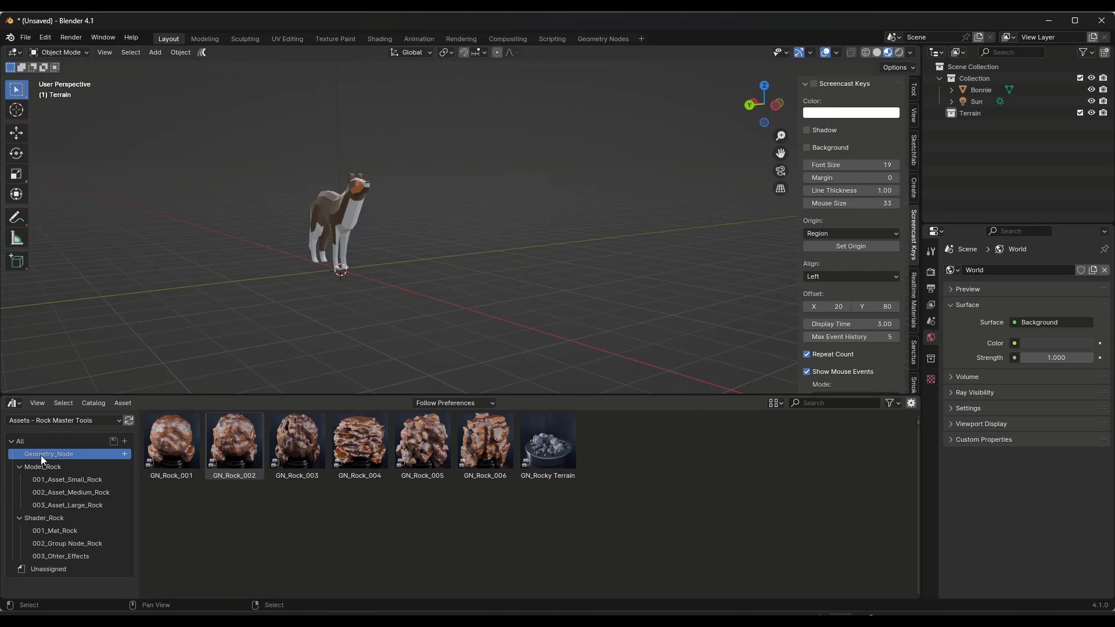
click(40, 469)
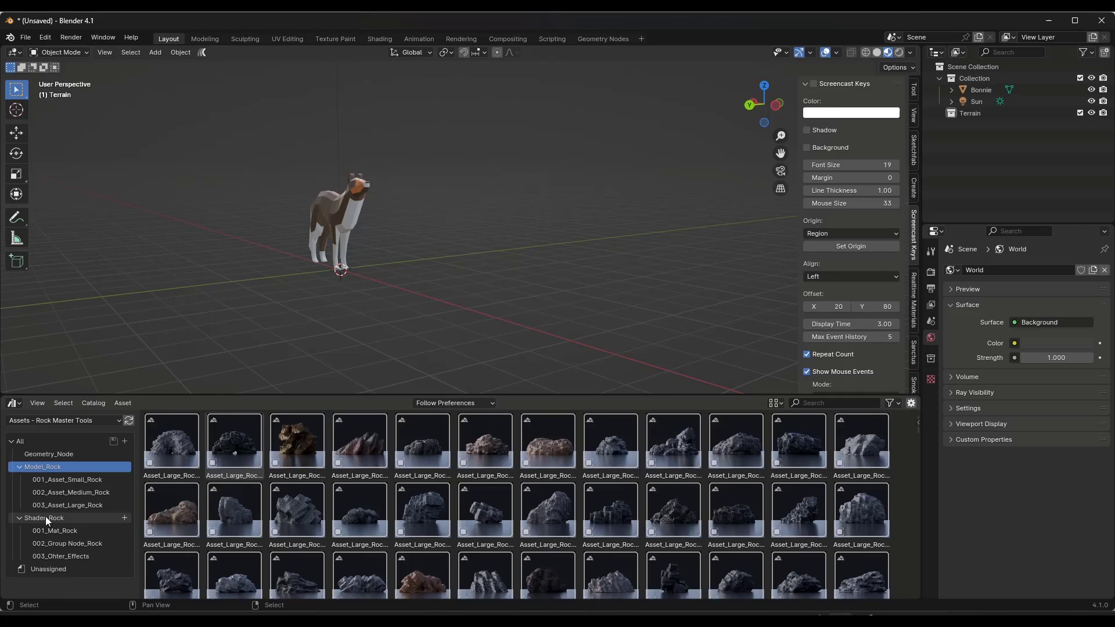
scroll(390, 522, down, 3)
scroll(390, 522, down, 1)
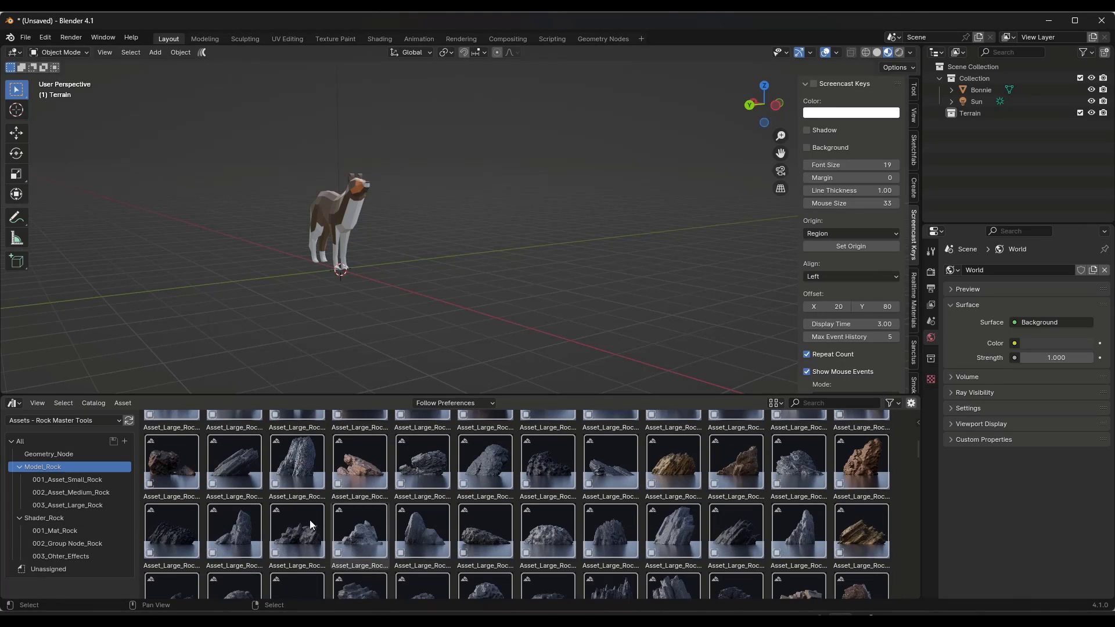
click(43, 516)
scroll(582, 544, down, 6)
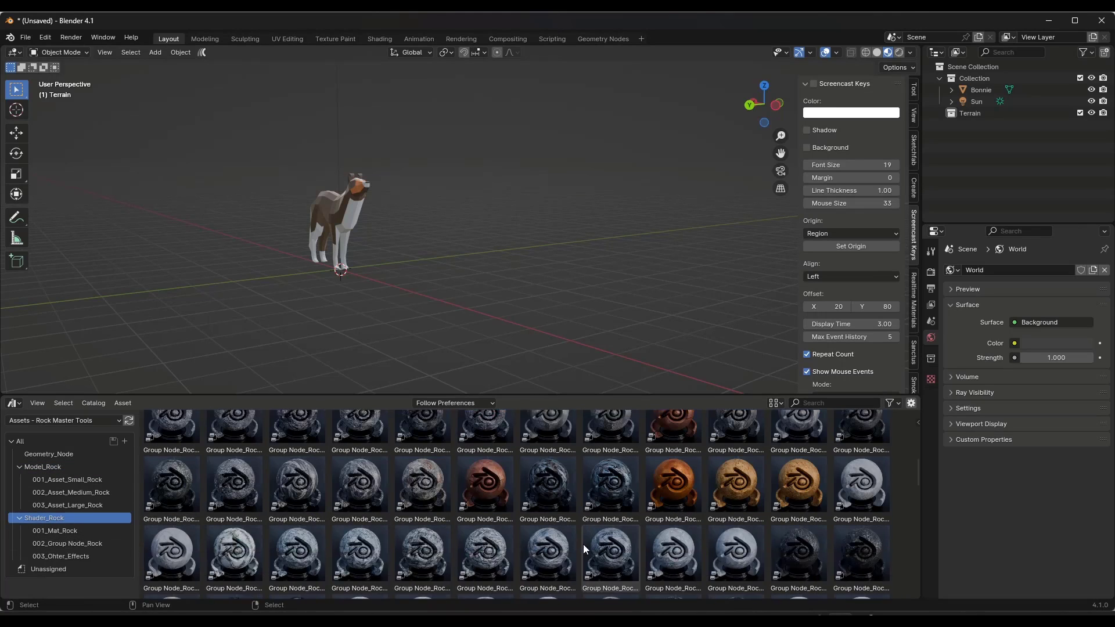
scroll(381, 522, down, 4)
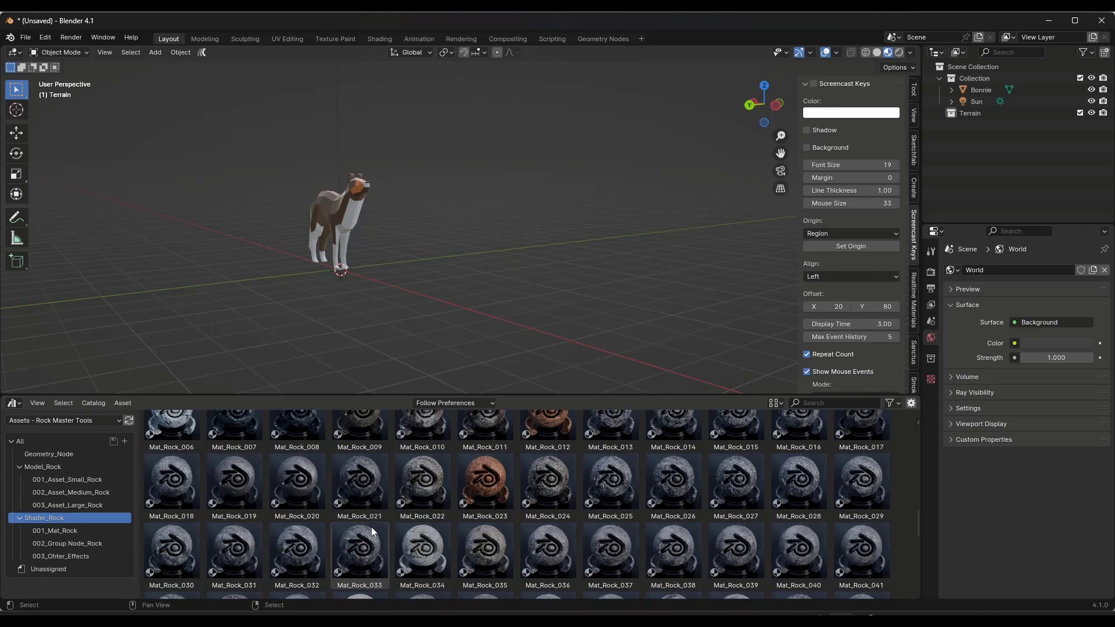
scroll(388, 524, down, 8)
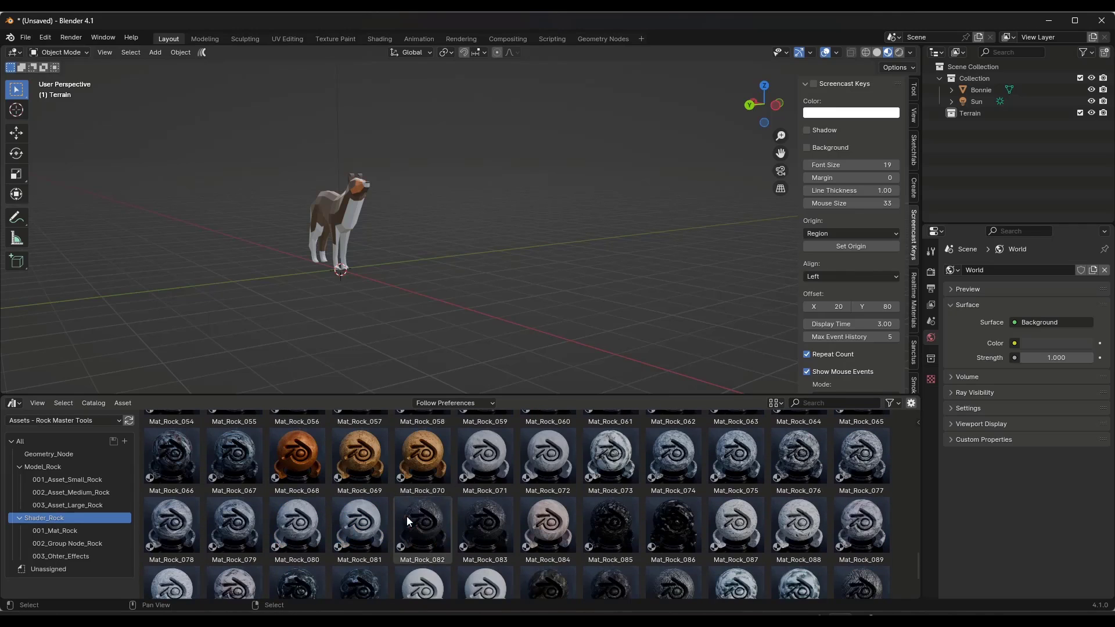
scroll(489, 513, down, 3)
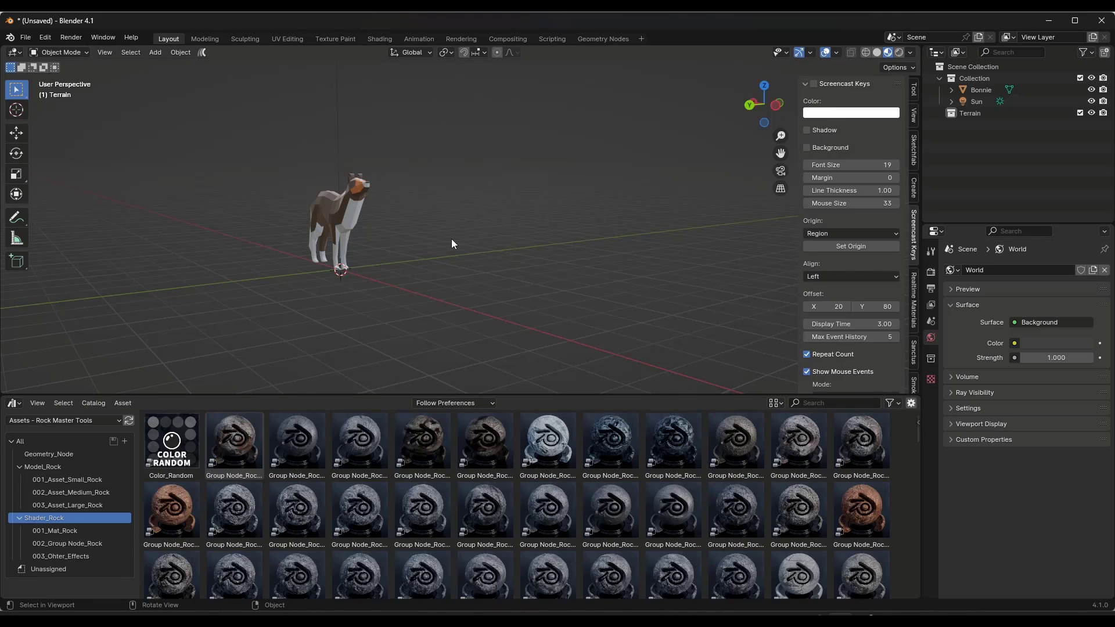
Step: View the 001_Asset_Small_Rock, 002_Asset_Medium_Rock and 003_Asset_Large_Rock model catalogs in turn
middle_drag(423, 255, 417, 260)
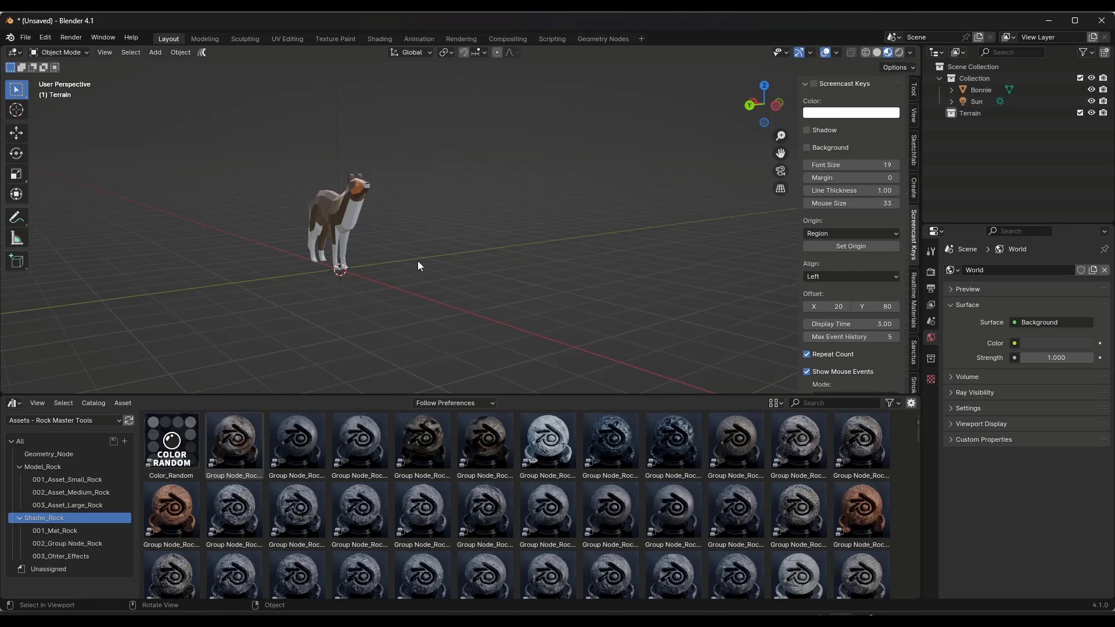
click(58, 480)
click(59, 492)
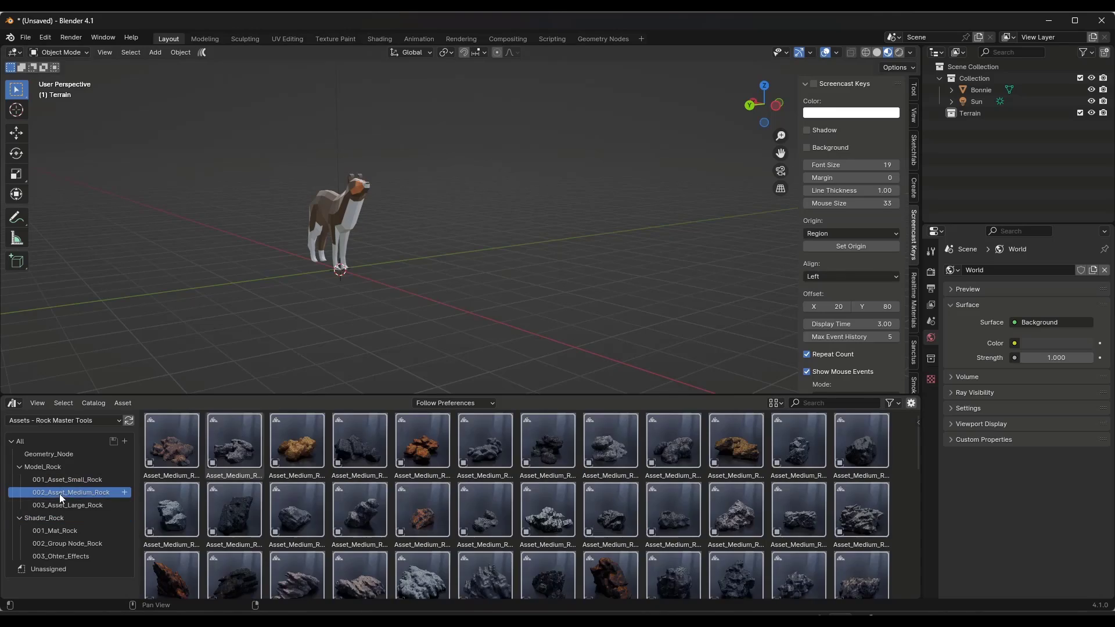
click(61, 505)
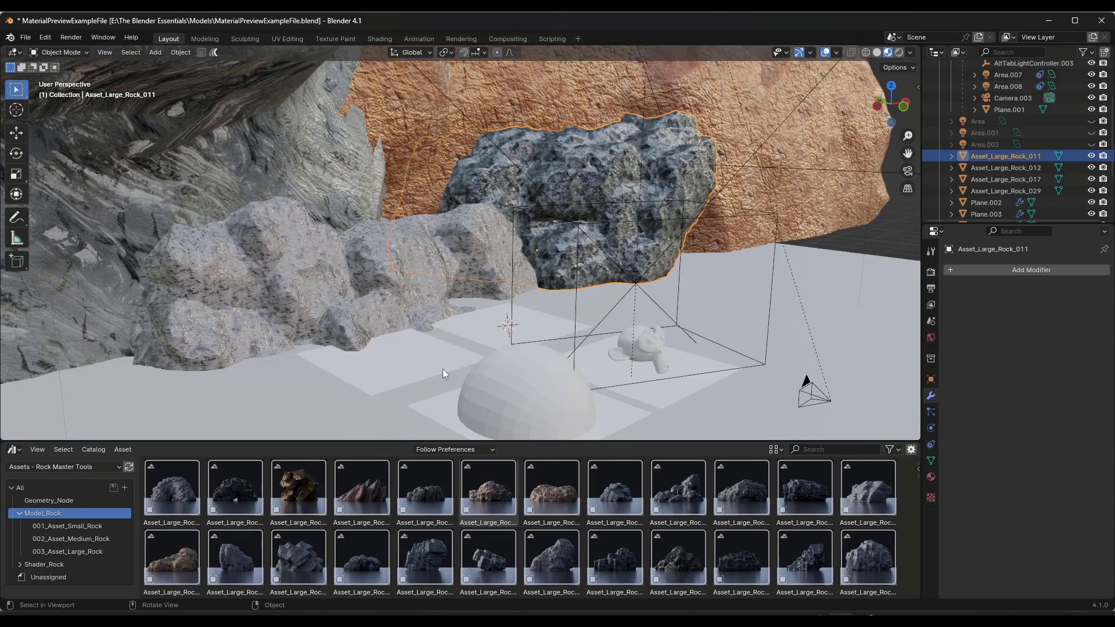
Step: Place Asset_Medium_Rock_006 from the 002_Asset_Medium_Rock catalog on the white backdrop beside the large rocks and scale it by 0.407
mouse_move(323, 331)
middle_down()
mouse_move(325, 320)
mouse_move(299, 338)
mouse_move(322, 330)
middle_up()
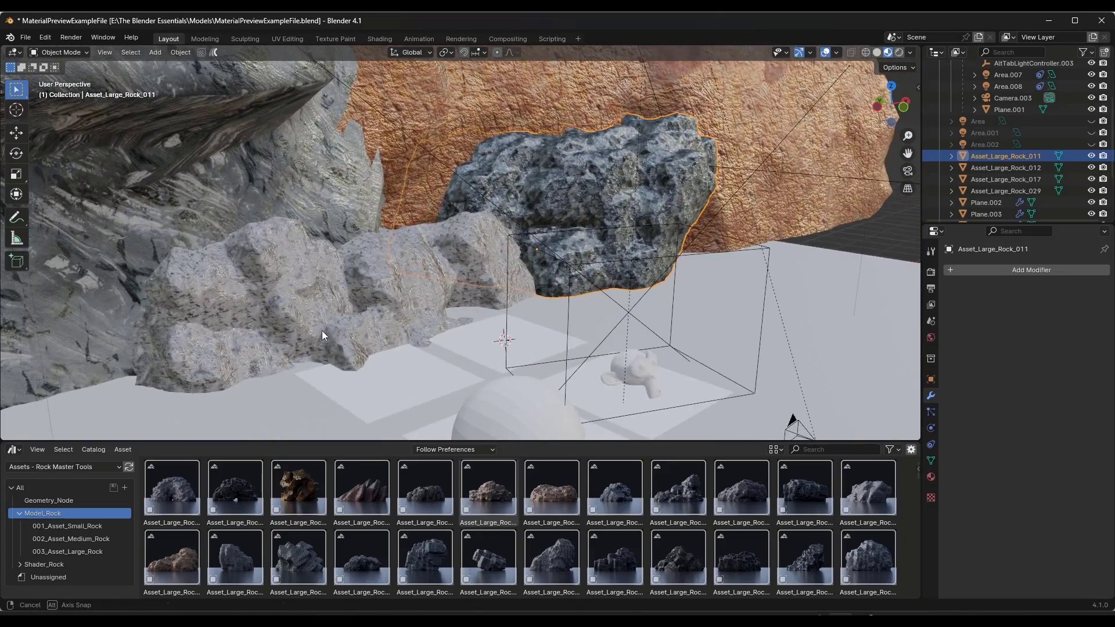
scroll(405, 361, down, 4)
scroll(408, 363, up, 4)
click(69, 538)
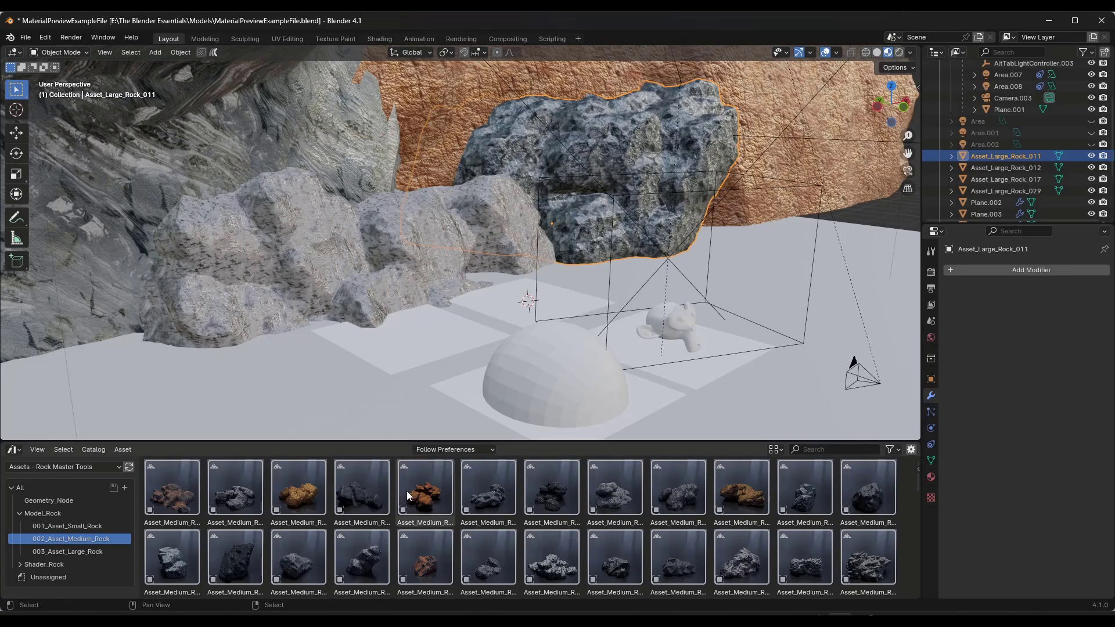
scroll(445, 316, down, 5)
drag(505, 490, 729, 305)
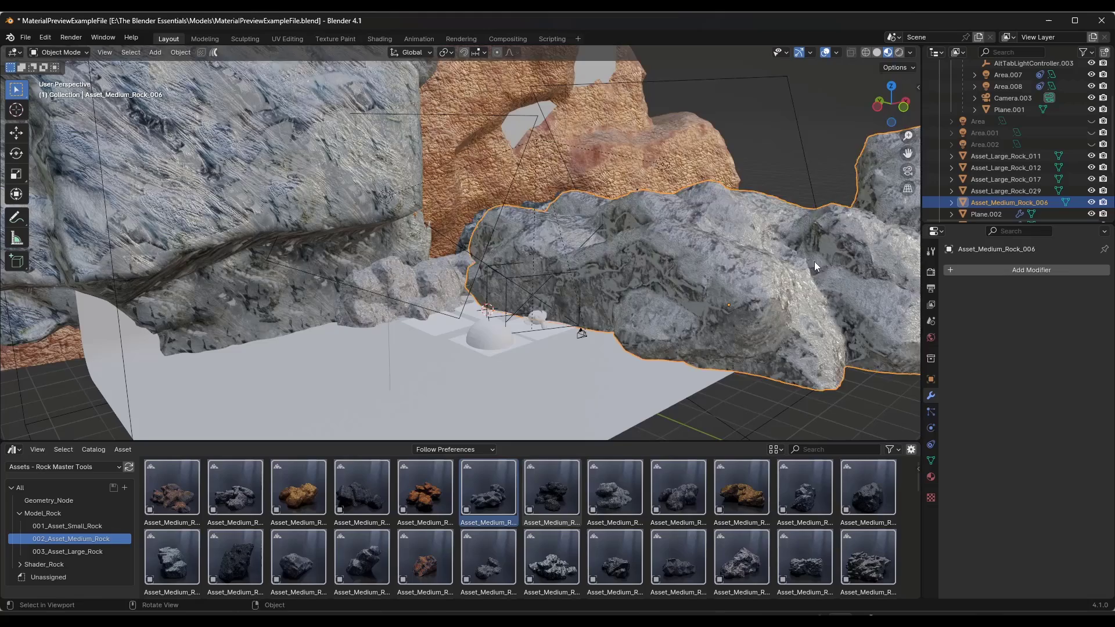
key(s)
click(761, 282)
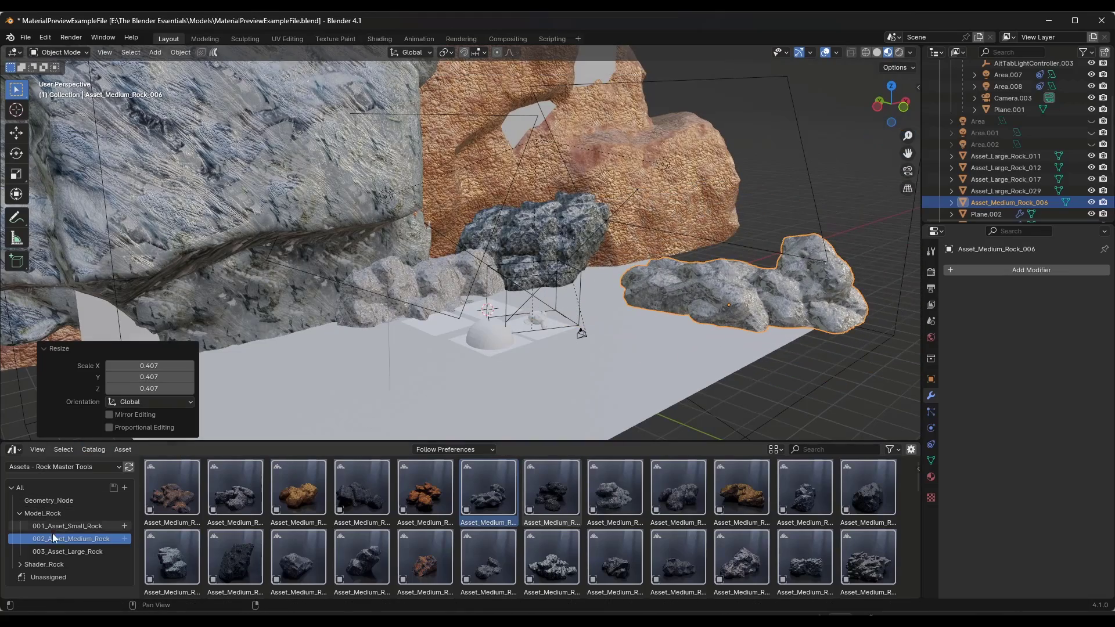
Step: Place the reddish Asset_Small_Rock_031 from the 001_Asset_Small_Rock catalog on the white backdrop in front of the rocks and scale it down
click(114, 527)
scroll(292, 559, down, 2)
scroll(440, 326, up, 3)
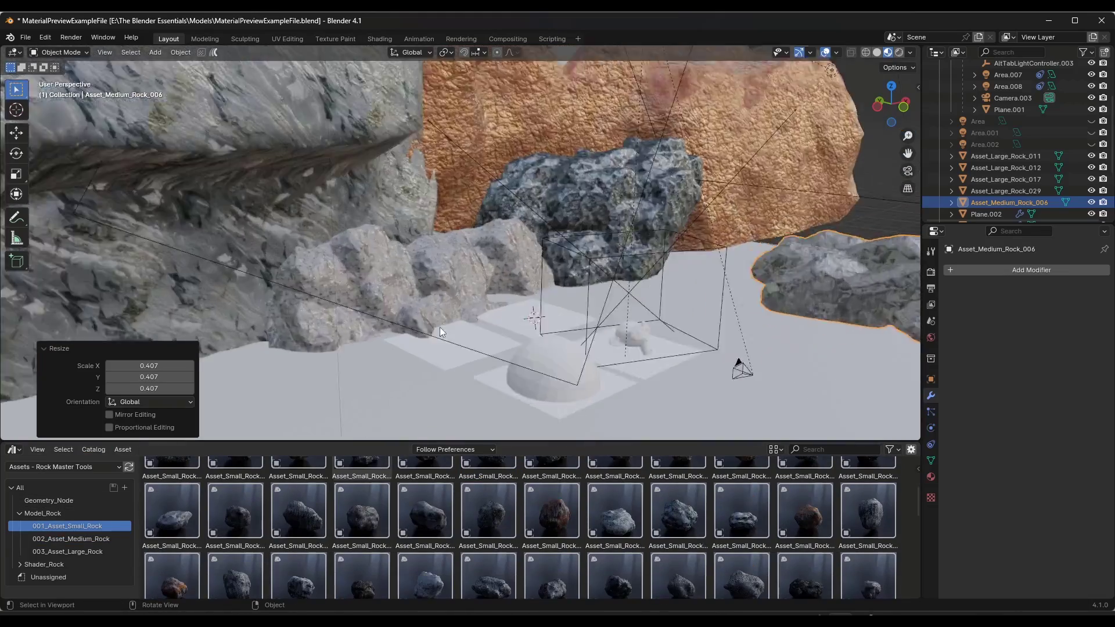
scroll(440, 326, up, 3)
drag(513, 426, 473, 322)
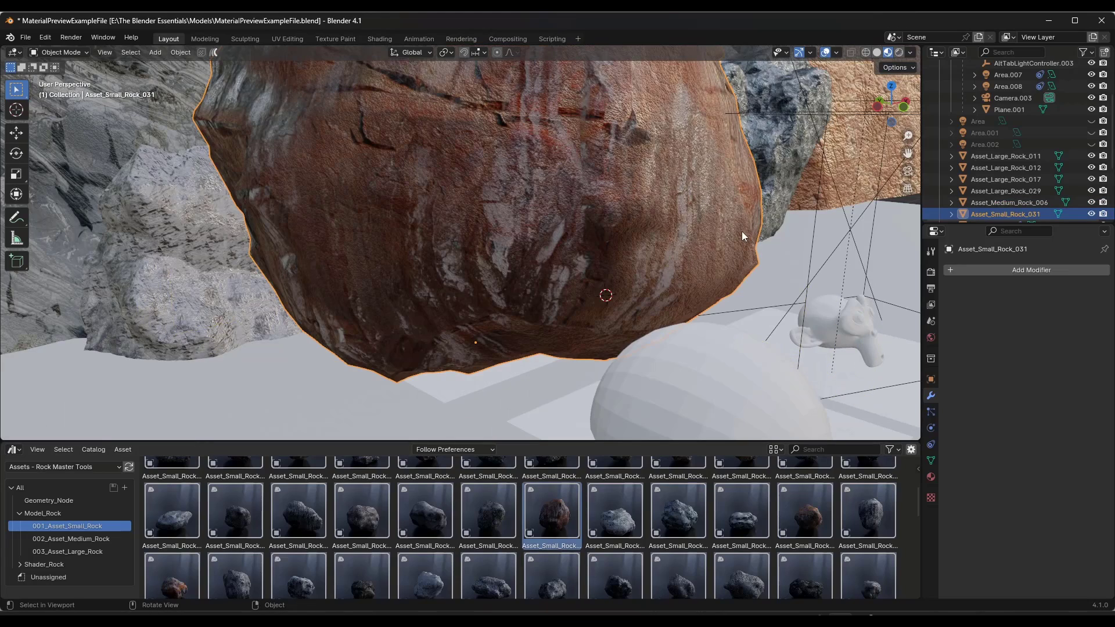
key(s)
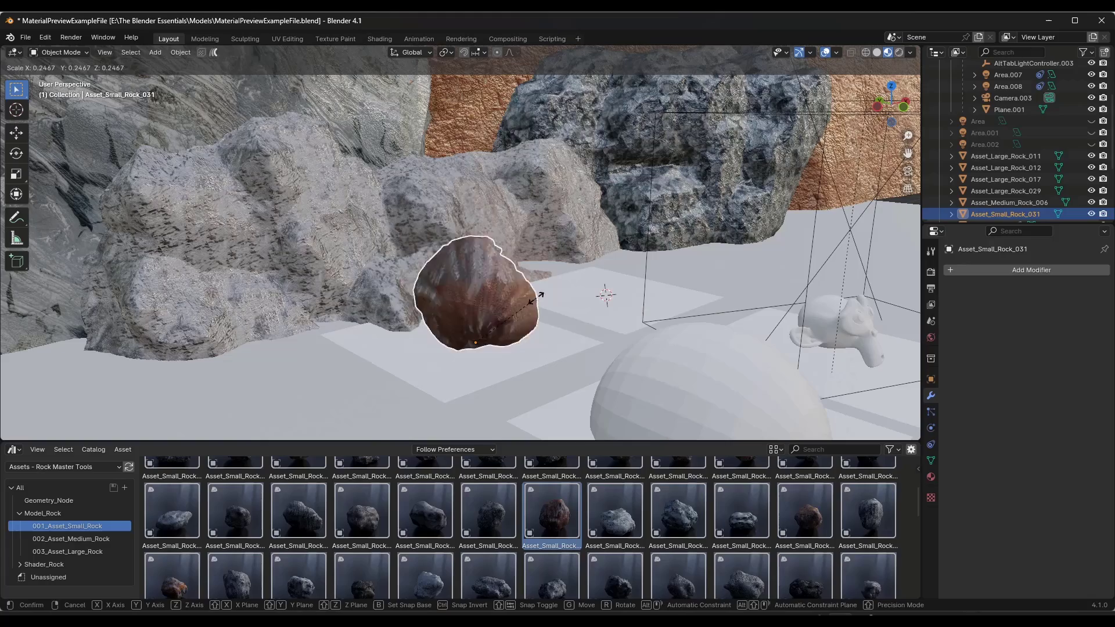
click(494, 328)
Step: Place Asset_Small_Rock_032 beside the small reddish rock and scale it by 0.078
drag(614, 510, 424, 357)
key(s)
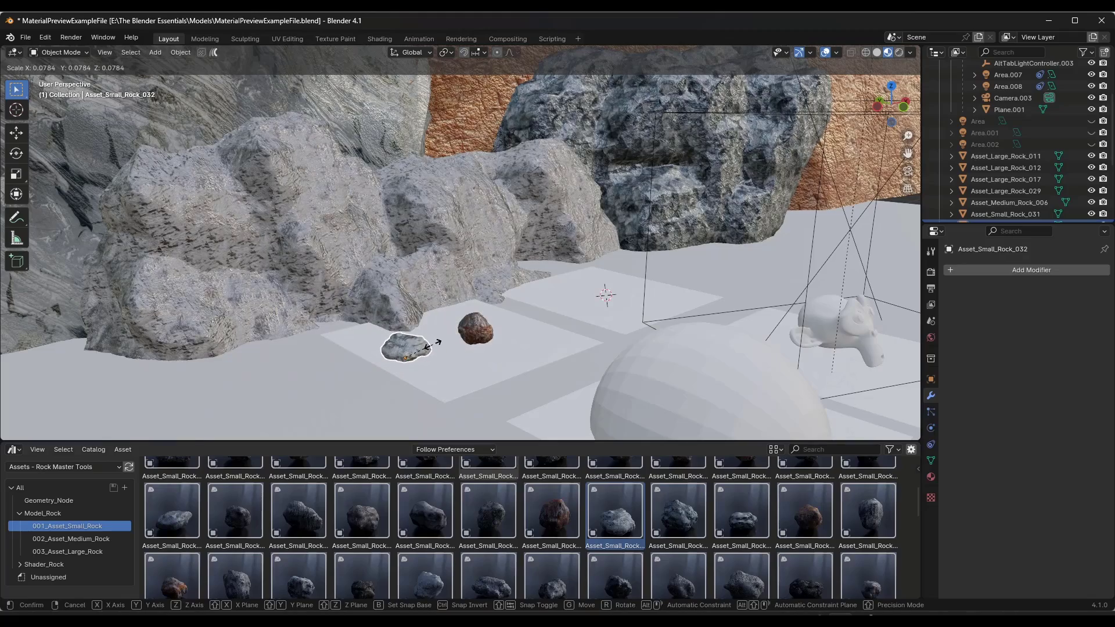
click(433, 346)
Step: Switch the viewport to rendered shading around the two small rocks
scroll(448, 355, up, 4)
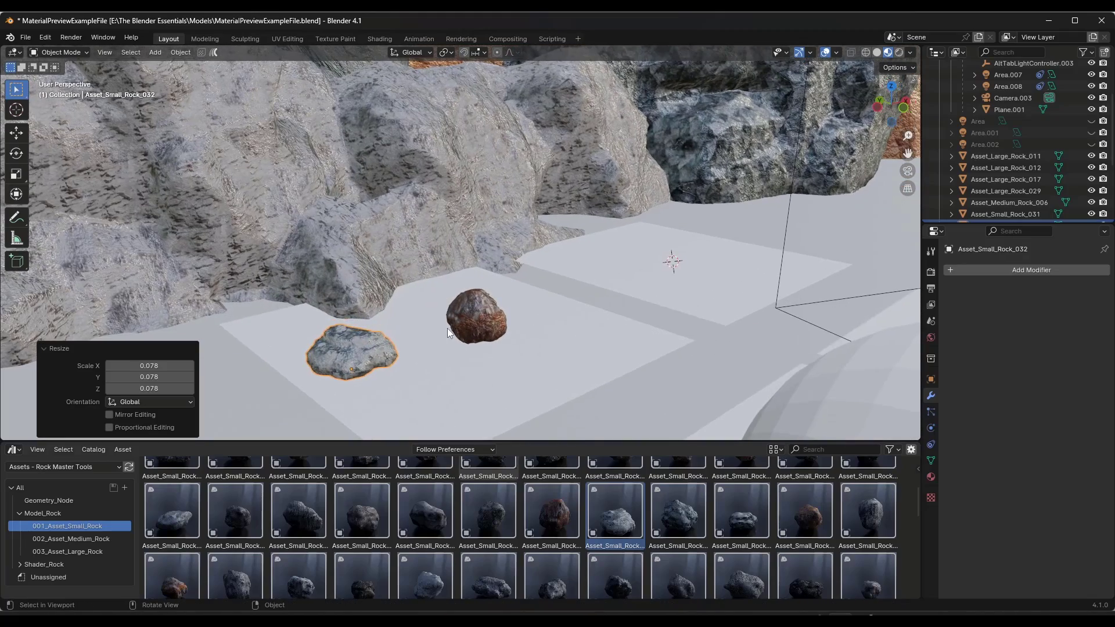
key(z)
click(446, 264)
mouse_move(485, 306)
middle_down()
mouse_move(522, 287)
mouse_move(469, 319)
mouse_move(433, 209)
middle_up()
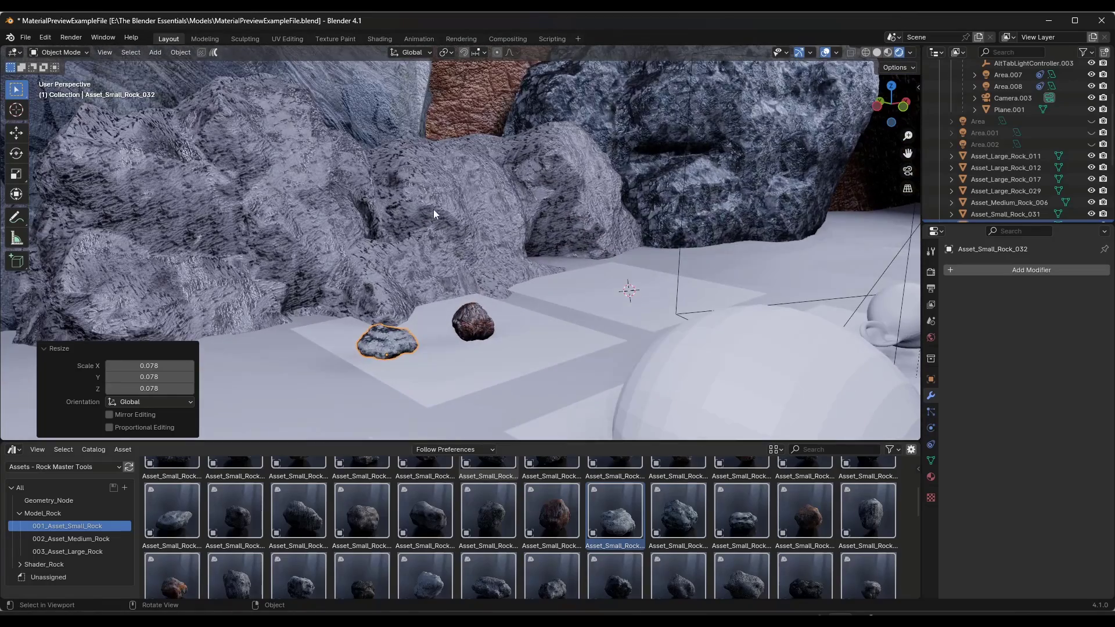
Step: Select the small reddish rock and show its material nodes in the Shading workspace
click(433, 209)
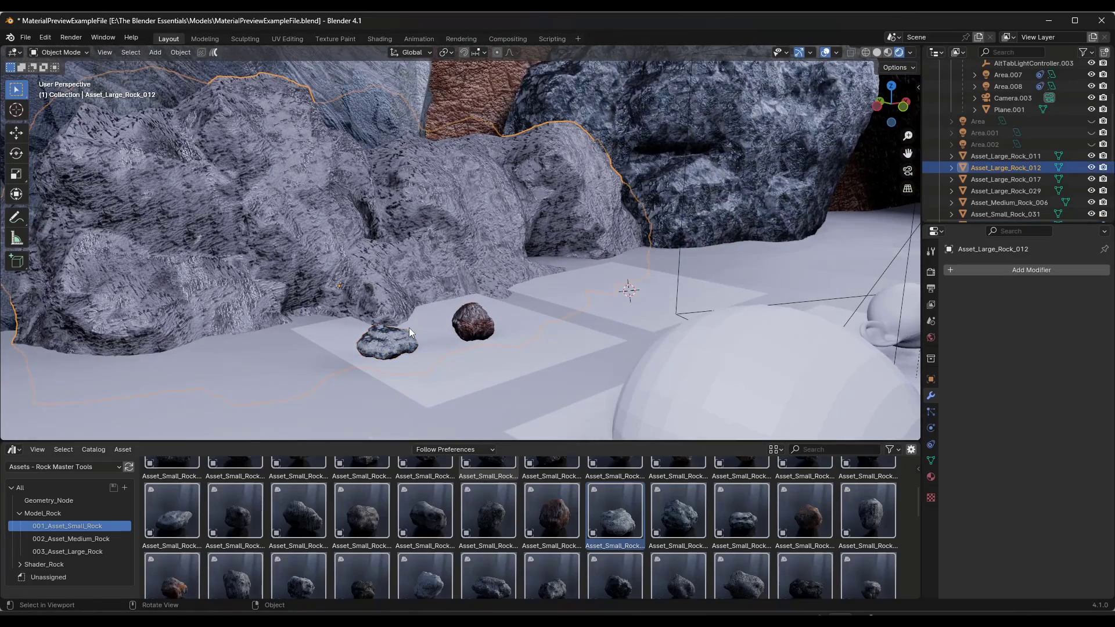
click(475, 319)
click(380, 39)
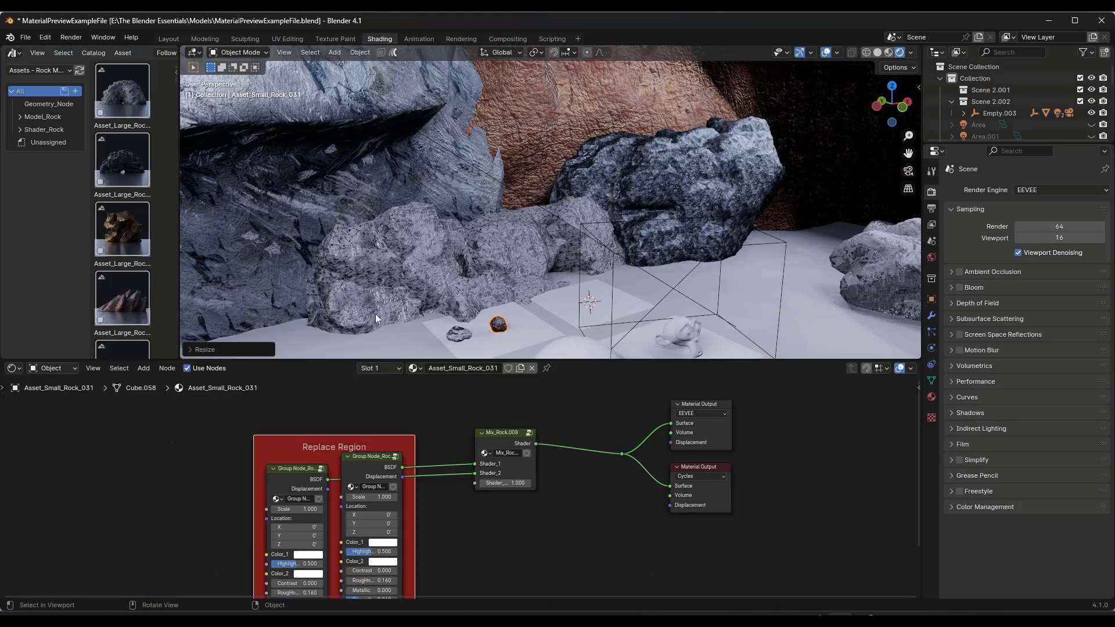
scroll(489, 348, up, 12)
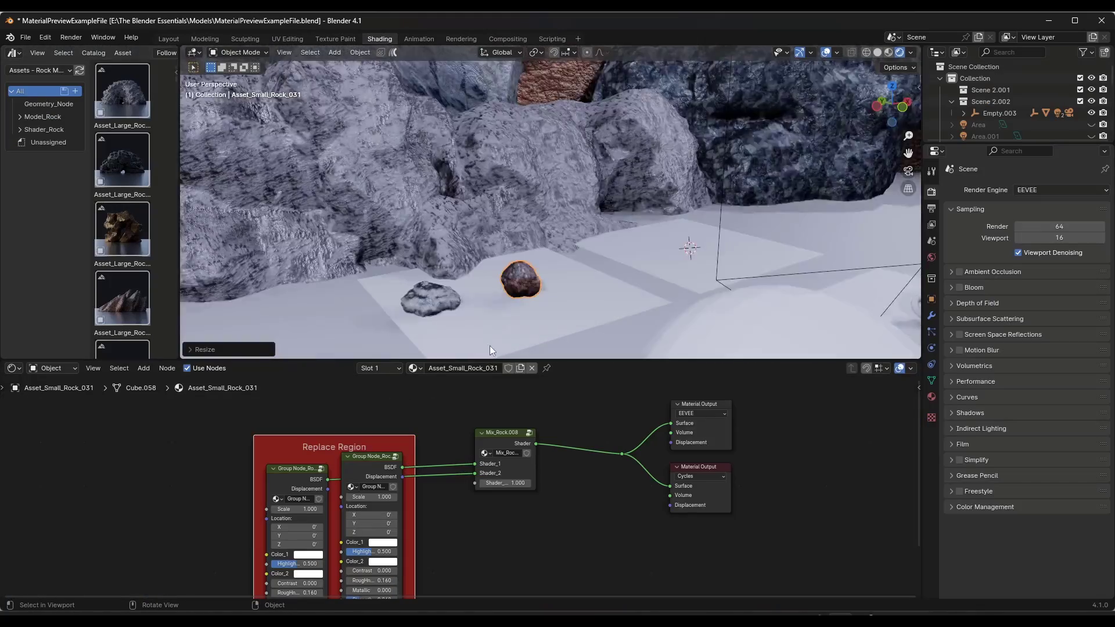
scroll(546, 208, down, 1)
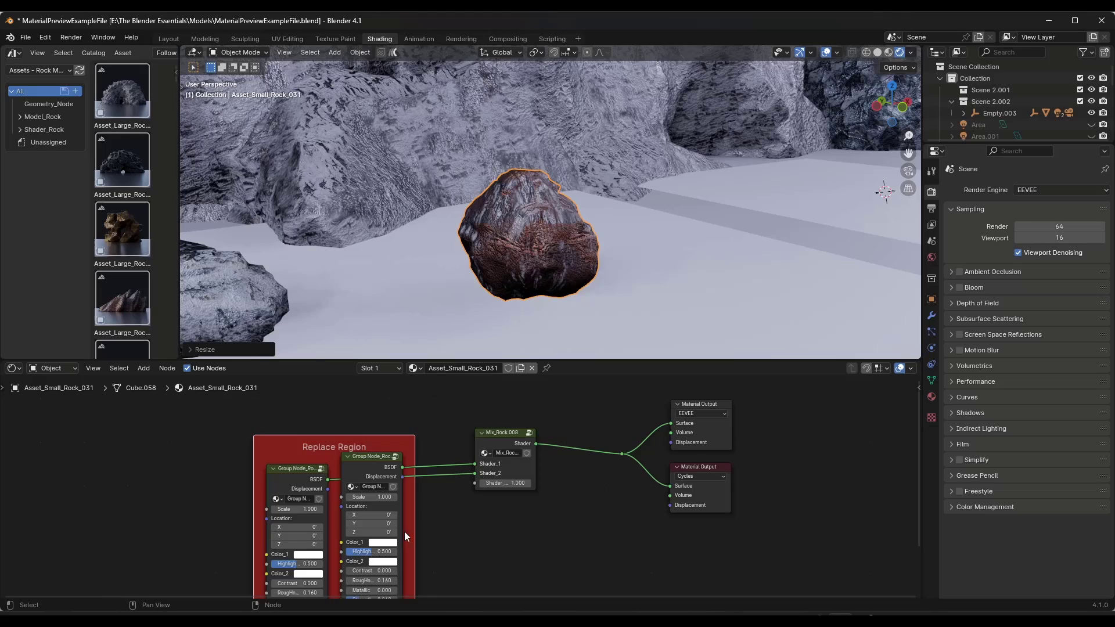
Step: Set Location to 2.8', 0.7', 0.6' in the first rock group node of the Replace Region and 2.1', 0', 3' in the second
scroll(405, 536, up, 3)
drag(395, 478, 430, 478)
drag(268, 499, 278, 529)
mouse_move(383, 507)
mouse_down()
mouse_move(406, 508)
mouse_move(386, 511)
mouse_up()
middle_drag(518, 248, 538, 221)
scroll(540, 244, down, 5)
scroll(540, 245, down, 5)
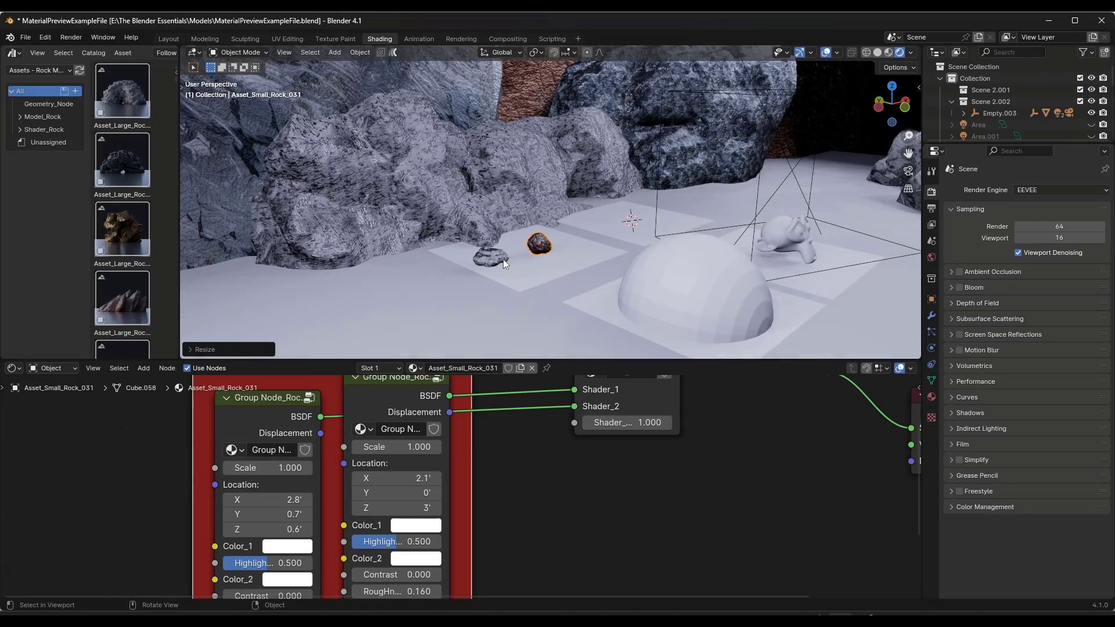
middle_drag(452, 235, 548, 222)
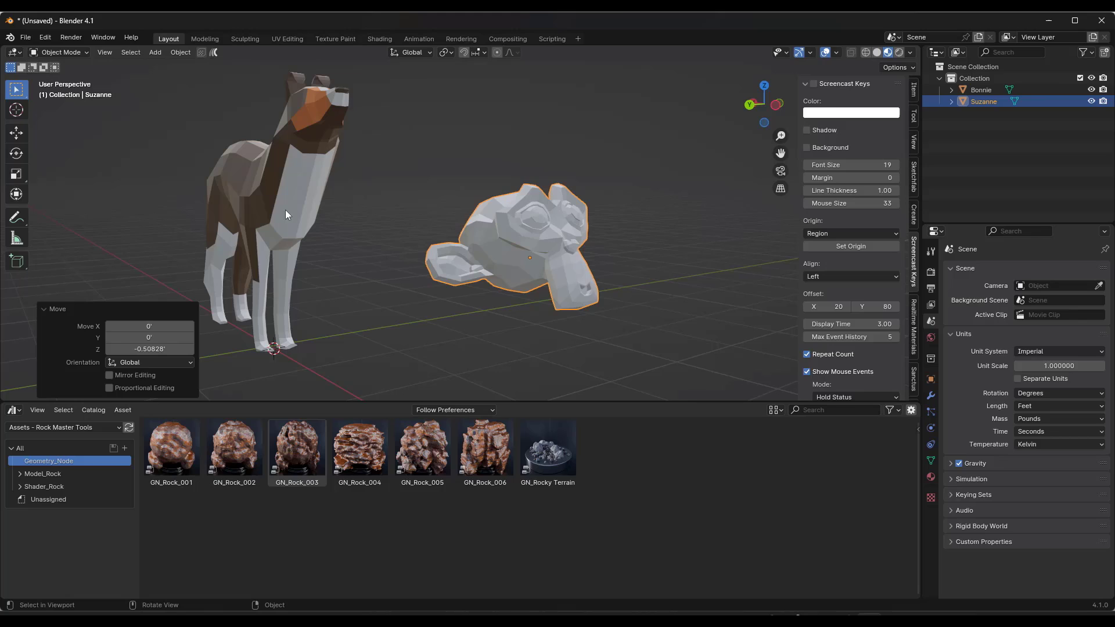
Step: Apply the GN_Rock_005 geometry node asset to the dog model and set the upper Density value of its modifier to 0.383
scroll(510, 329, down, 2)
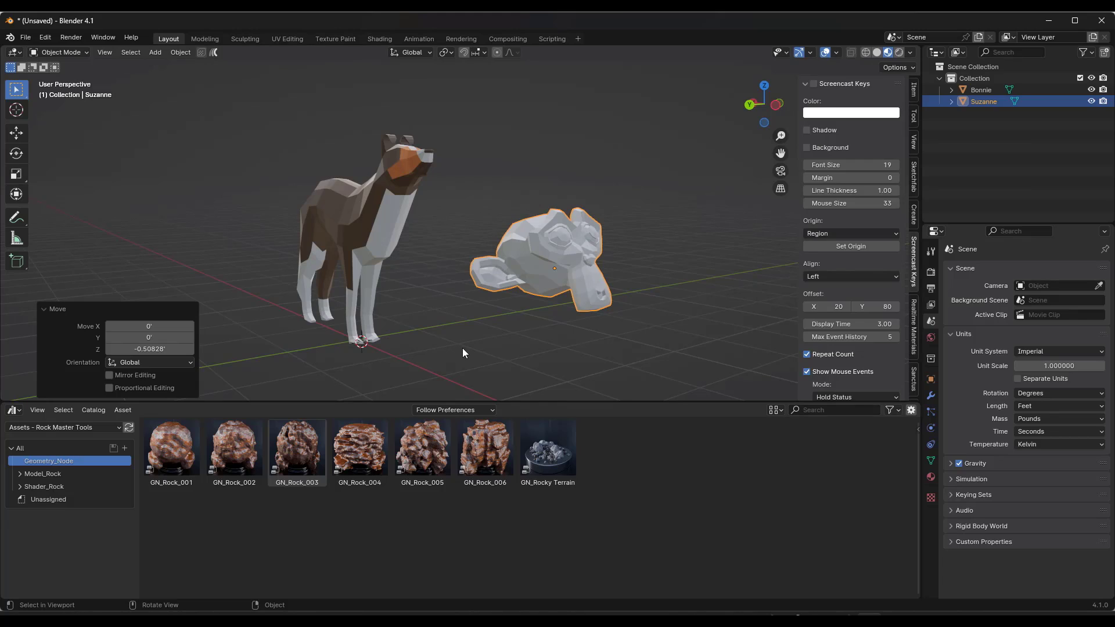
scroll(450, 331, up, 2)
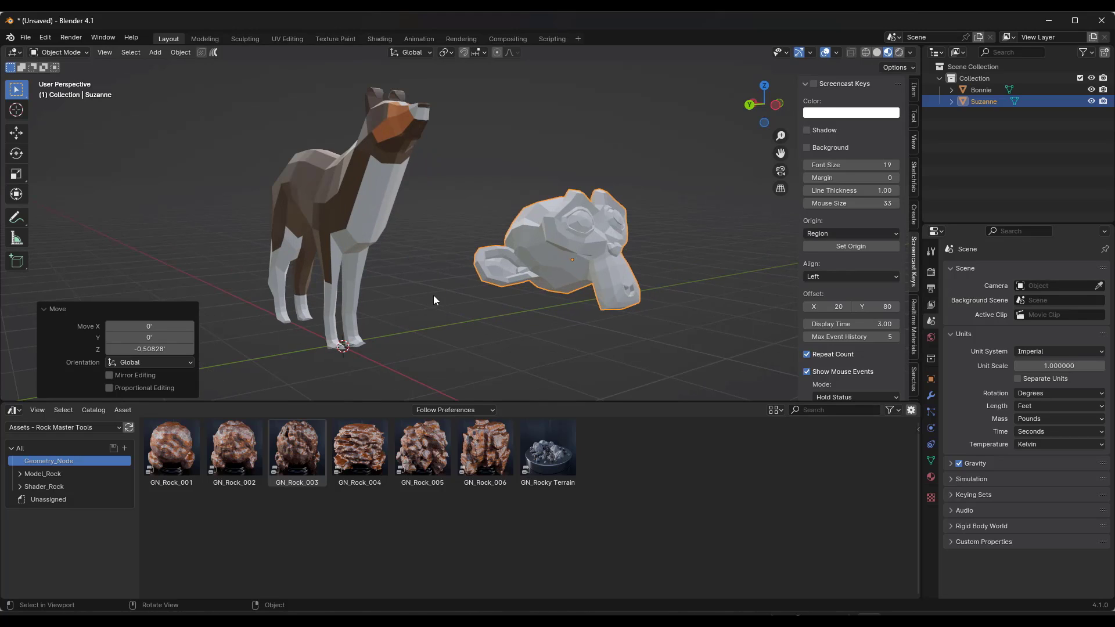
click(419, 447)
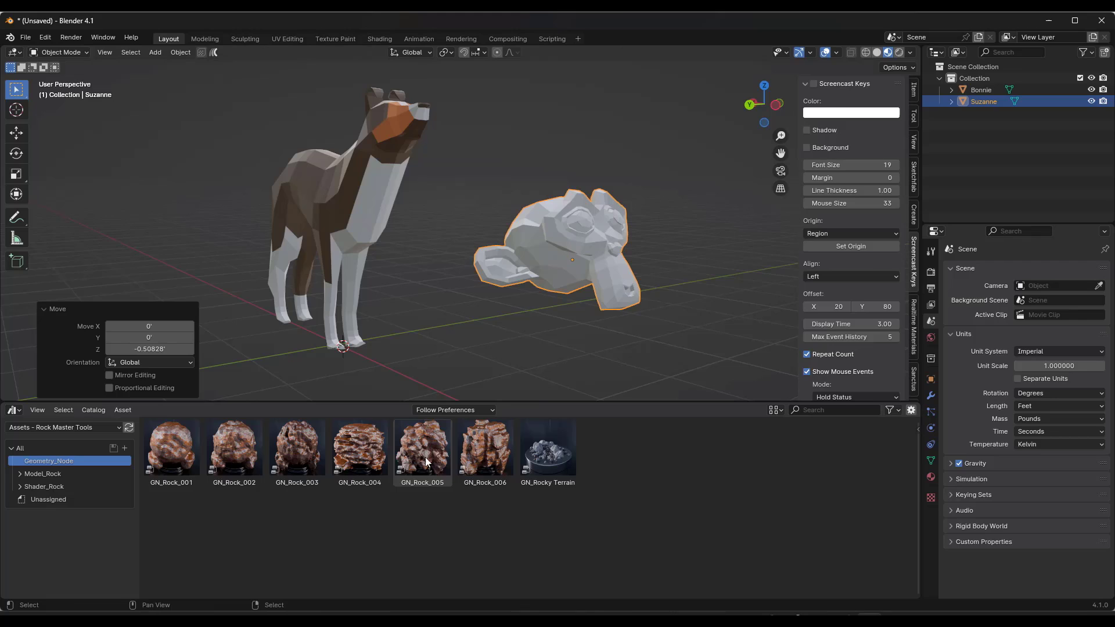
click(357, 229)
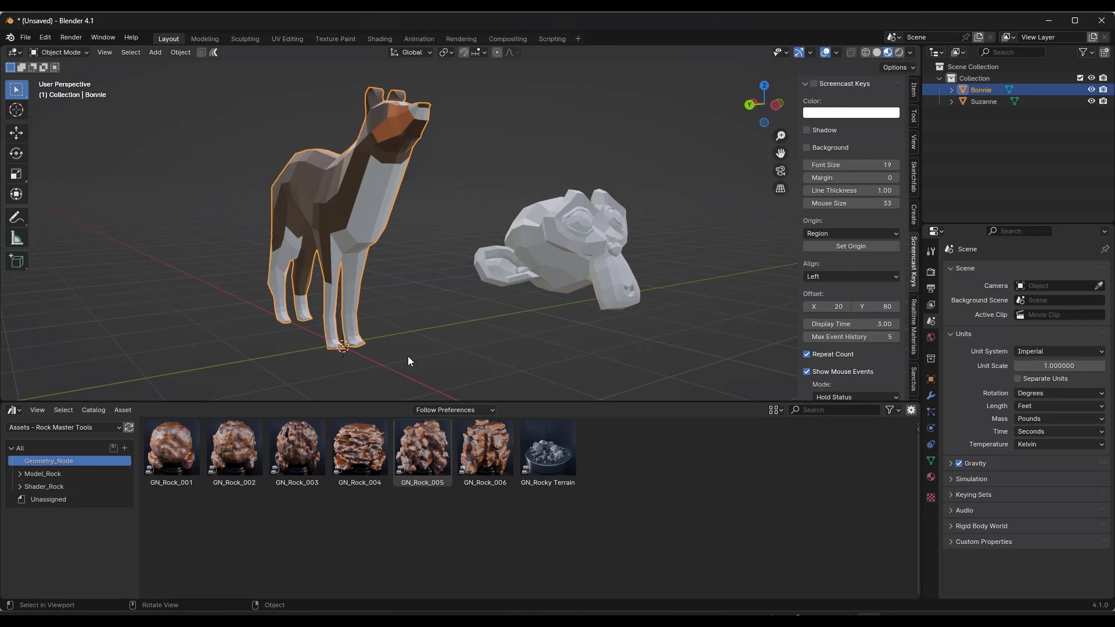
click(422, 440)
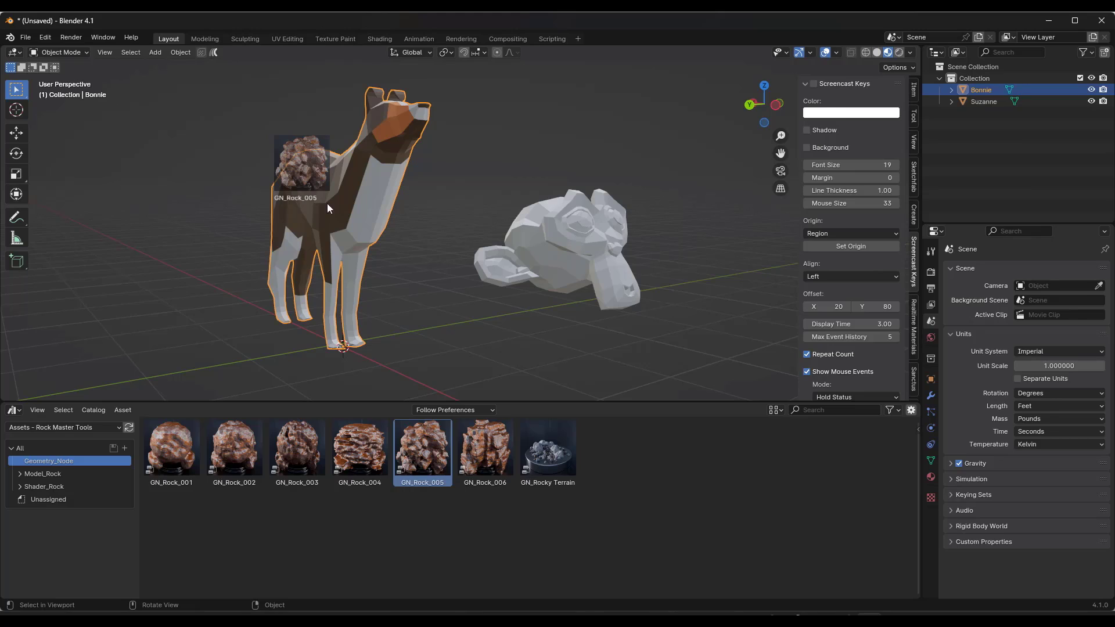
drag(315, 233, 322, 225)
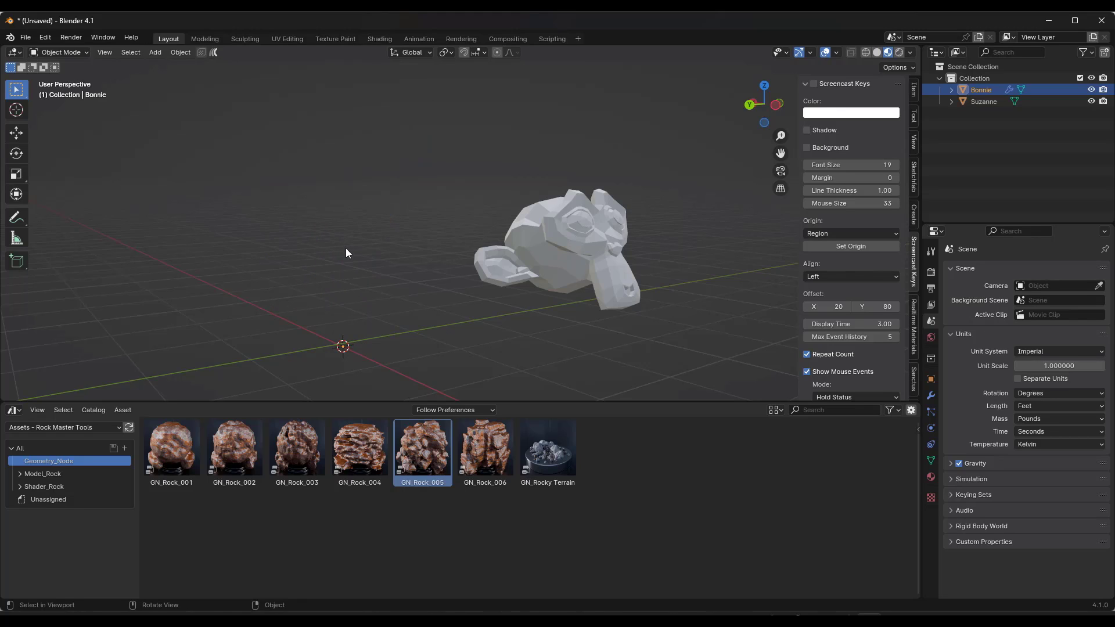
click(931, 395)
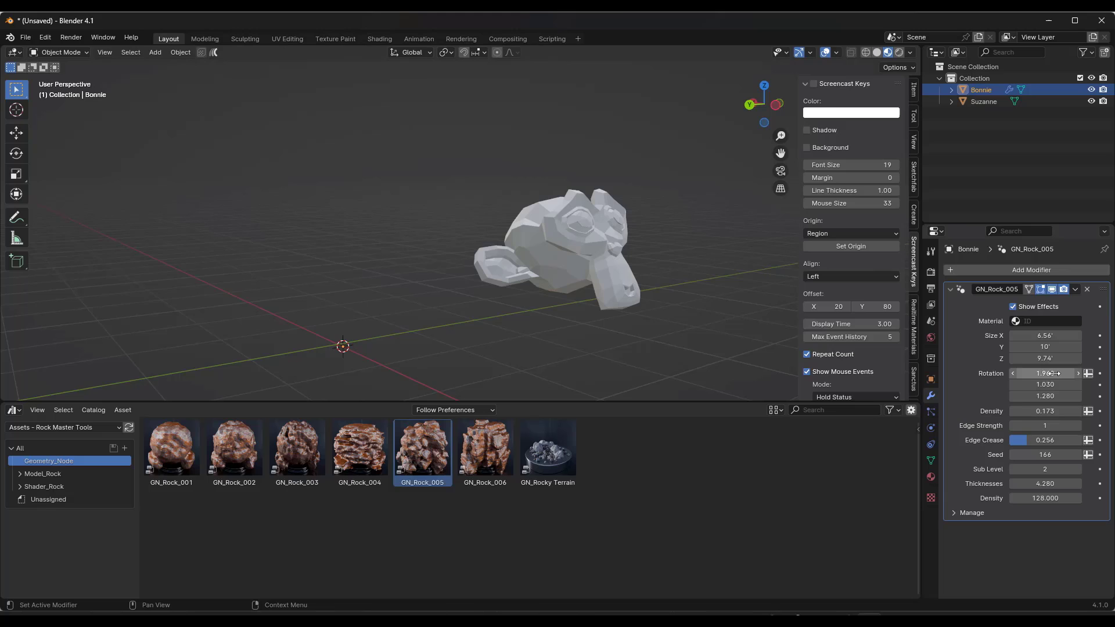
mouse_move(1060, 413)
mouse_down()
mouse_move(1069, 413)
mouse_move(1039, 411)
mouse_move(1053, 411)
mouse_up()
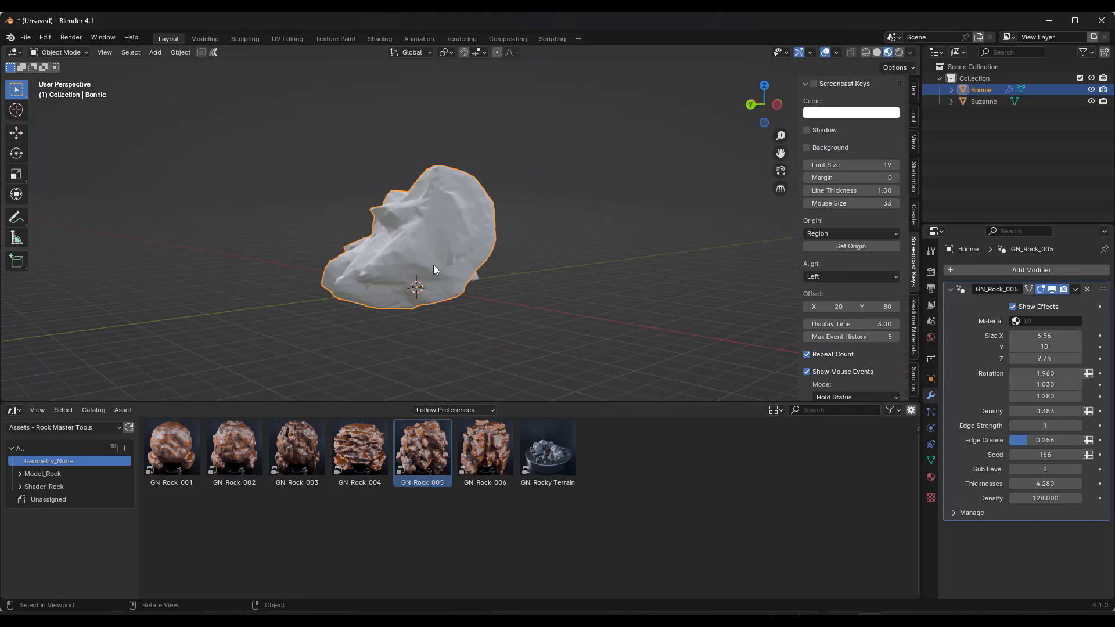
Step: Move the generated rock 3.8901' along the Y axis, away from the Suzanne head
key(g)
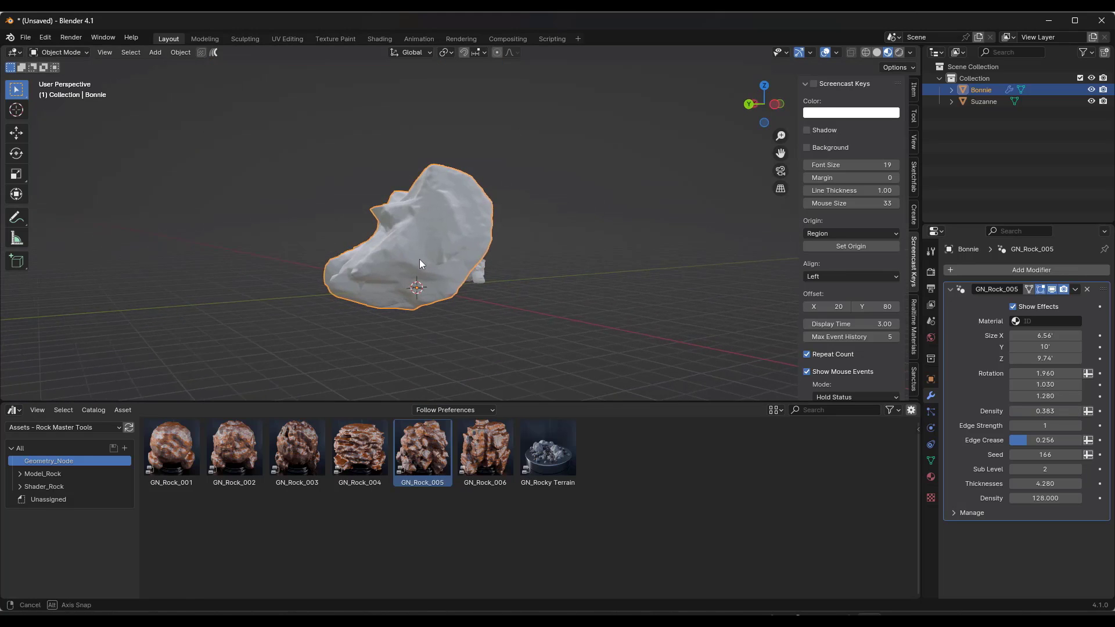
key(y)
click(375, 269)
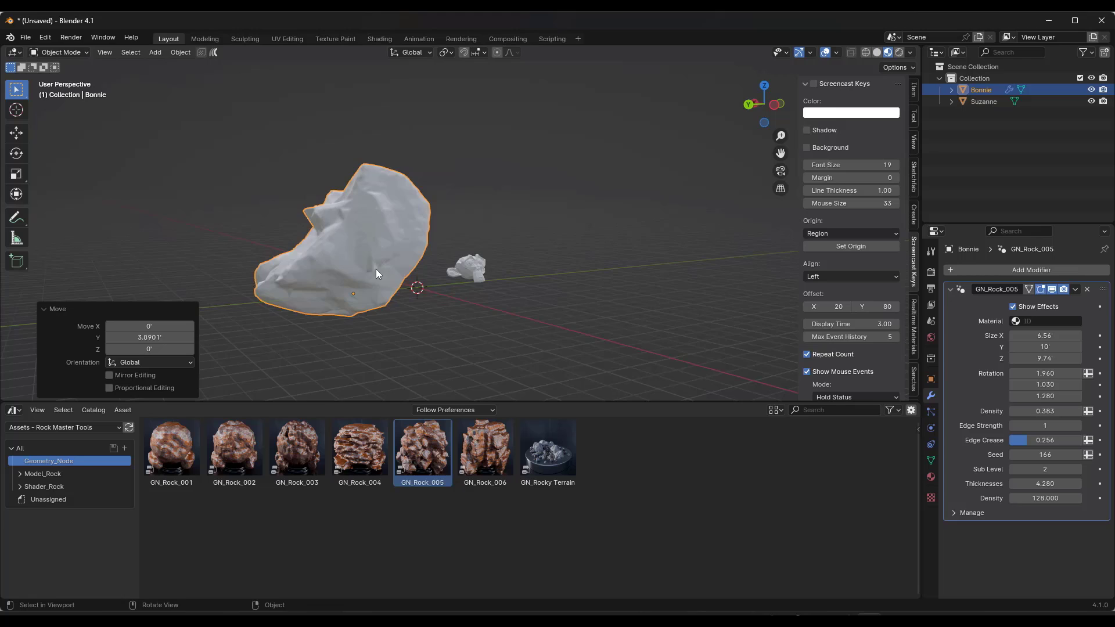
middle_drag(375, 269, 403, 270)
scroll(327, 258, up, 2)
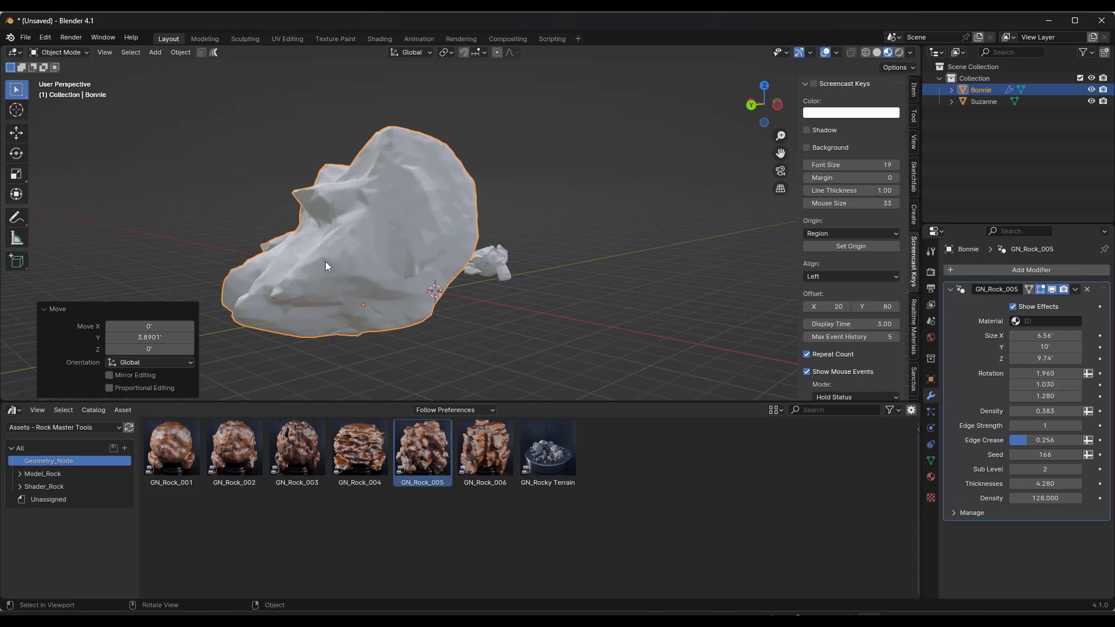
Step: Scale the generated rock by 3.989 and apply its rotation and scale
scroll(341, 260, down, 1)
scroll(342, 260, down, 5)
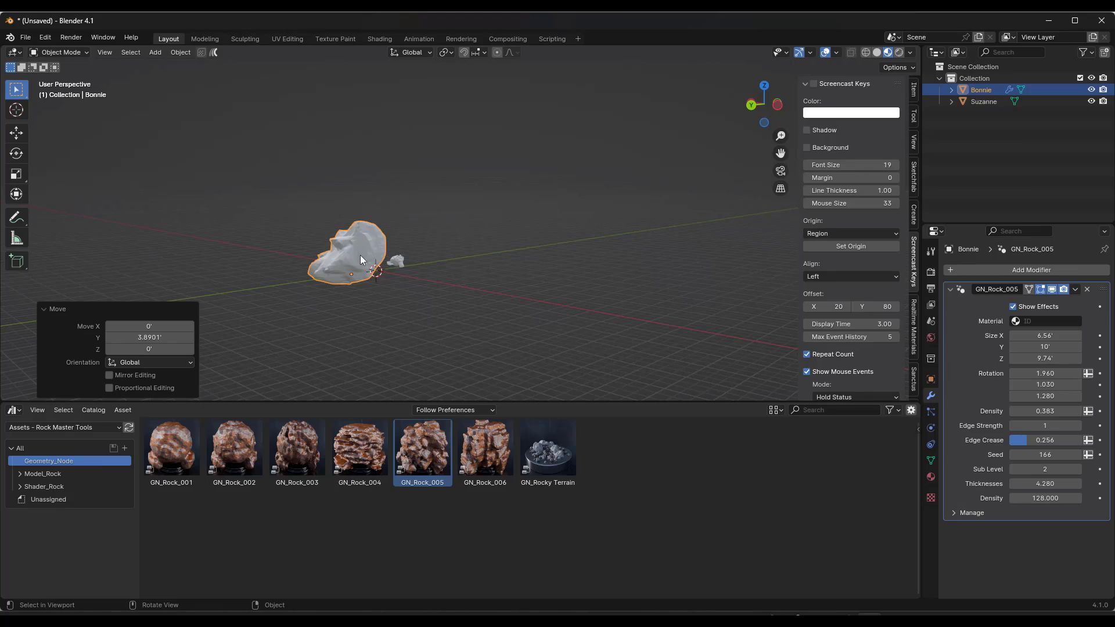
key(s)
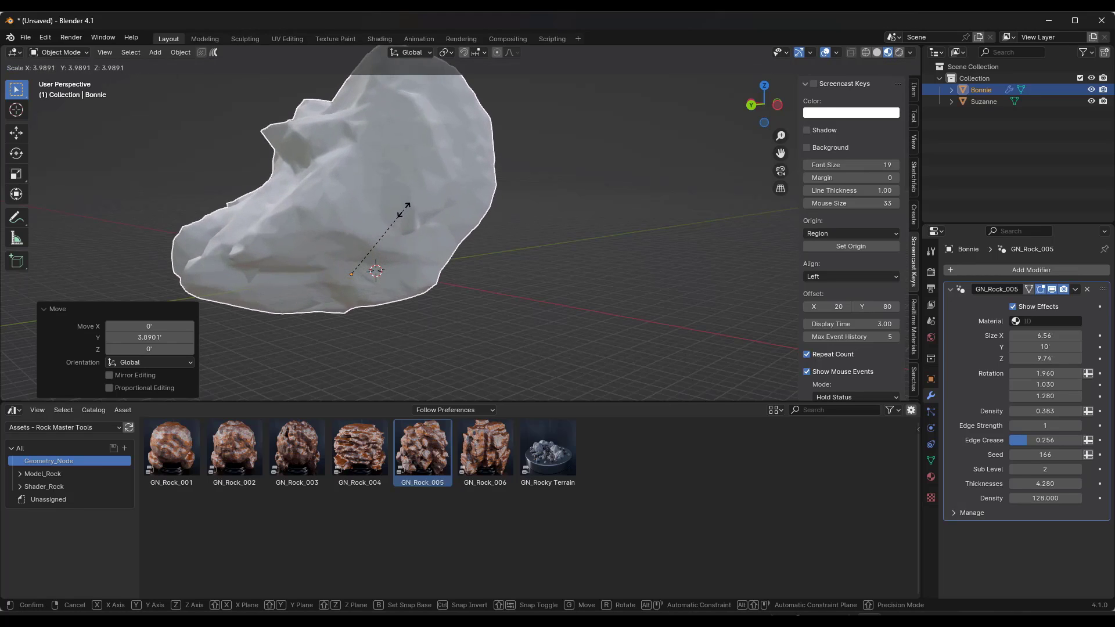
click(405, 206)
click(181, 52)
mouse_move(205, 116)
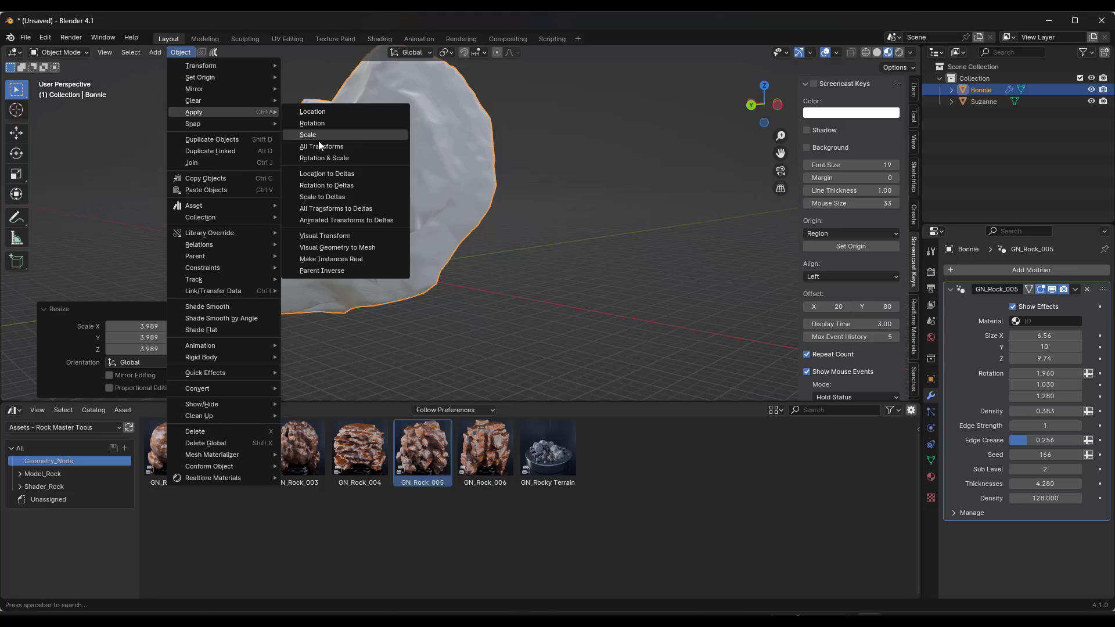
click(325, 156)
Step: Scale the rock by a further 2.076 and apply its rotation and scale again
mouse_move(346, 238)
middle_down()
mouse_move(478, 241)
mouse_move(348, 242)
middle_up()
scroll(368, 232, down, 3)
key(s)
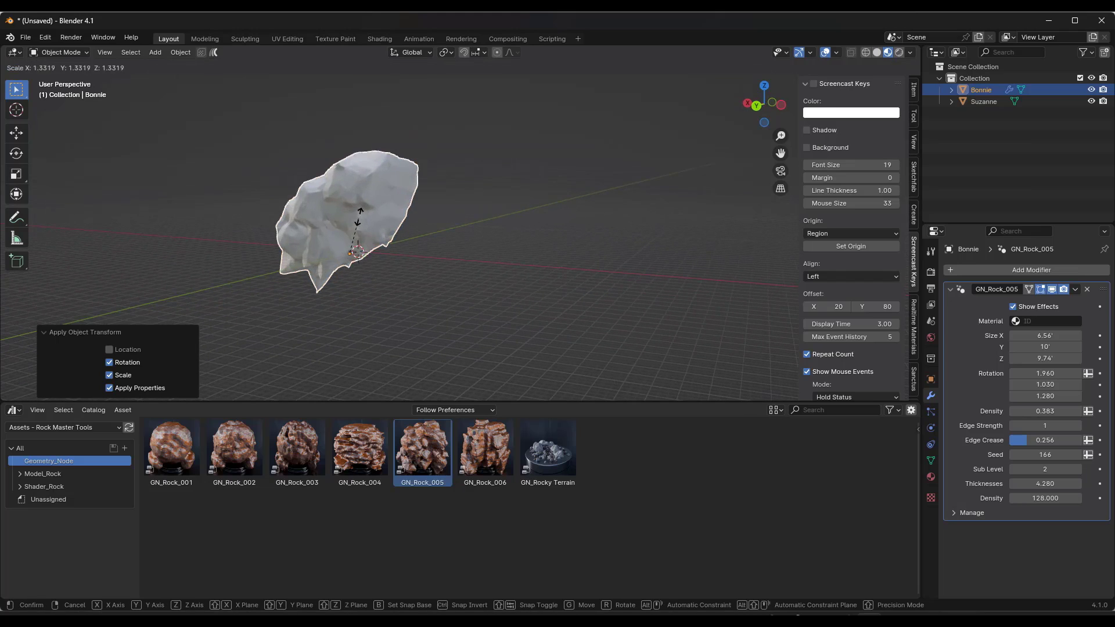
click(362, 199)
click(174, 53)
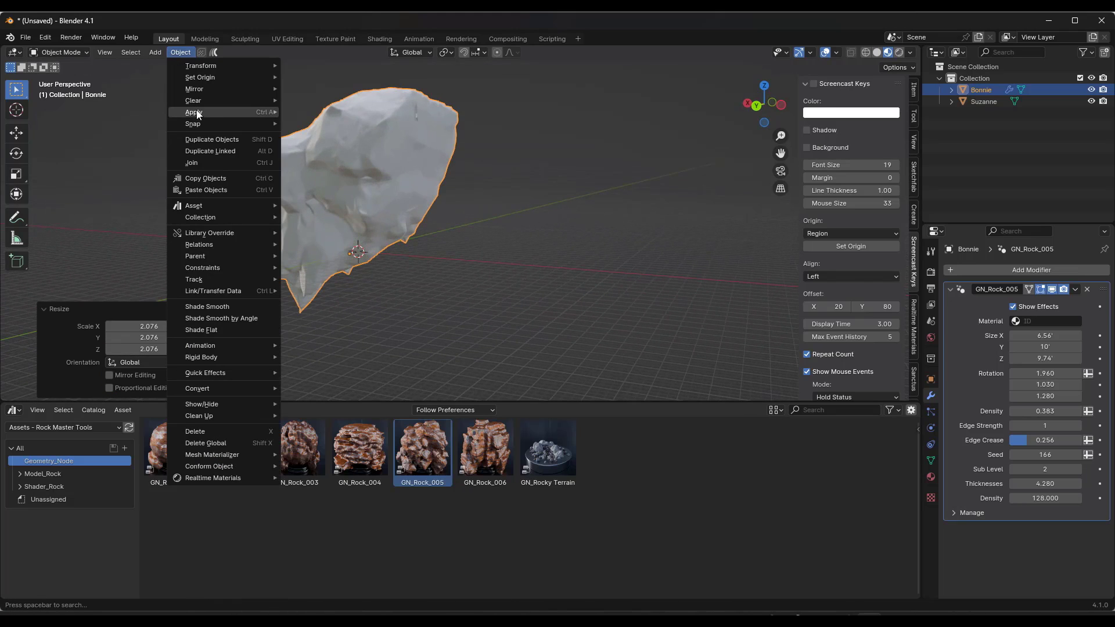
mouse_move(232, 112)
click(338, 161)
Step: Enlarge the rock by 1.764 and apply the rotation and scale once more
key(s)
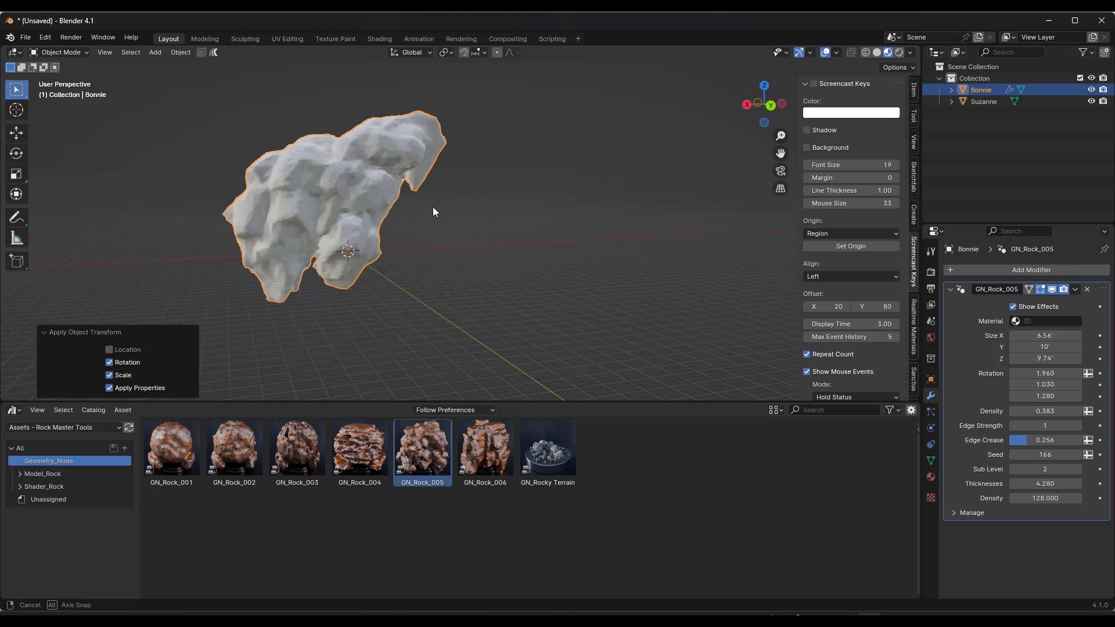
click(405, 165)
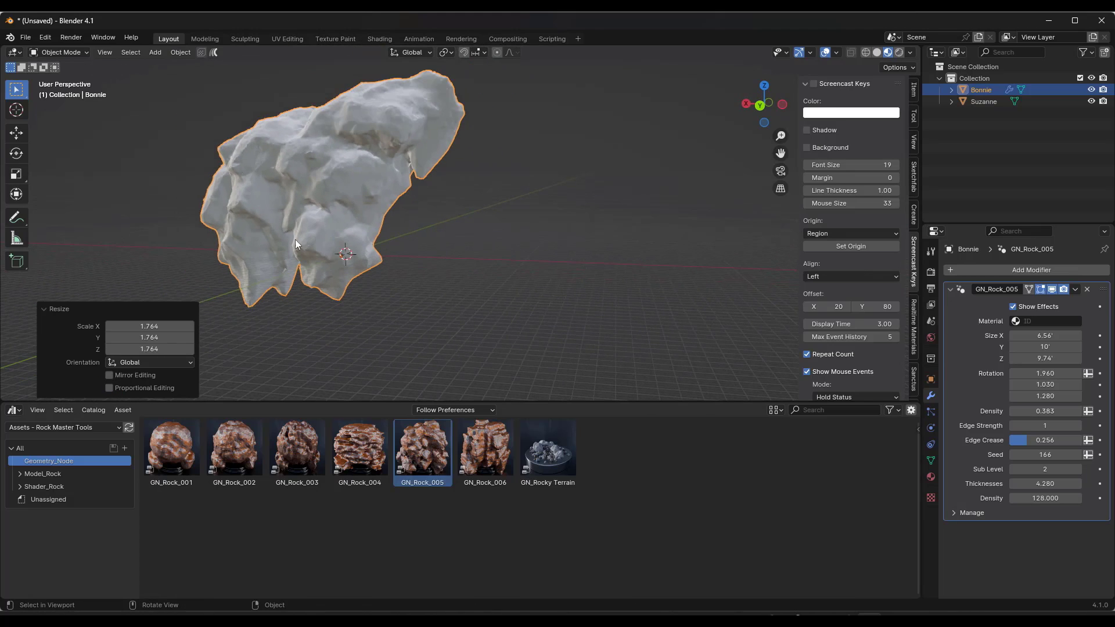
click(180, 53)
mouse_move(232, 113)
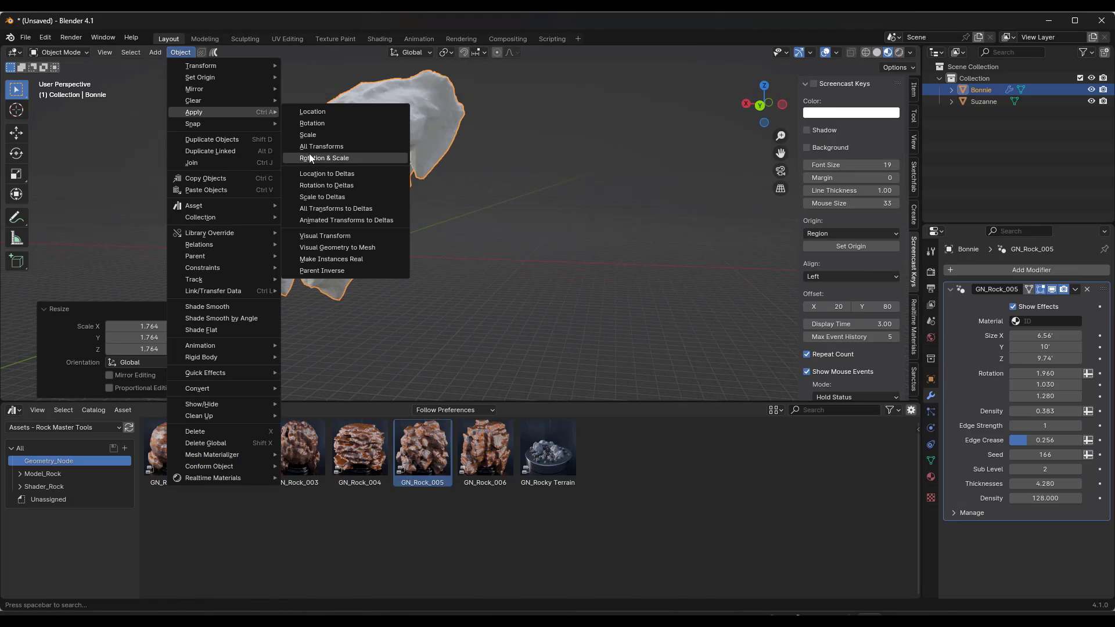
click(342, 160)
Step: Compare the rock with the original dog mesh by hiding and showing the GN_Rock_005 modifier in the viewport
mouse_move(415, 181)
middle_down()
mouse_move(245, 183)
mouse_move(455, 176)
mouse_move(357, 176)
mouse_move(406, 181)
middle_up()
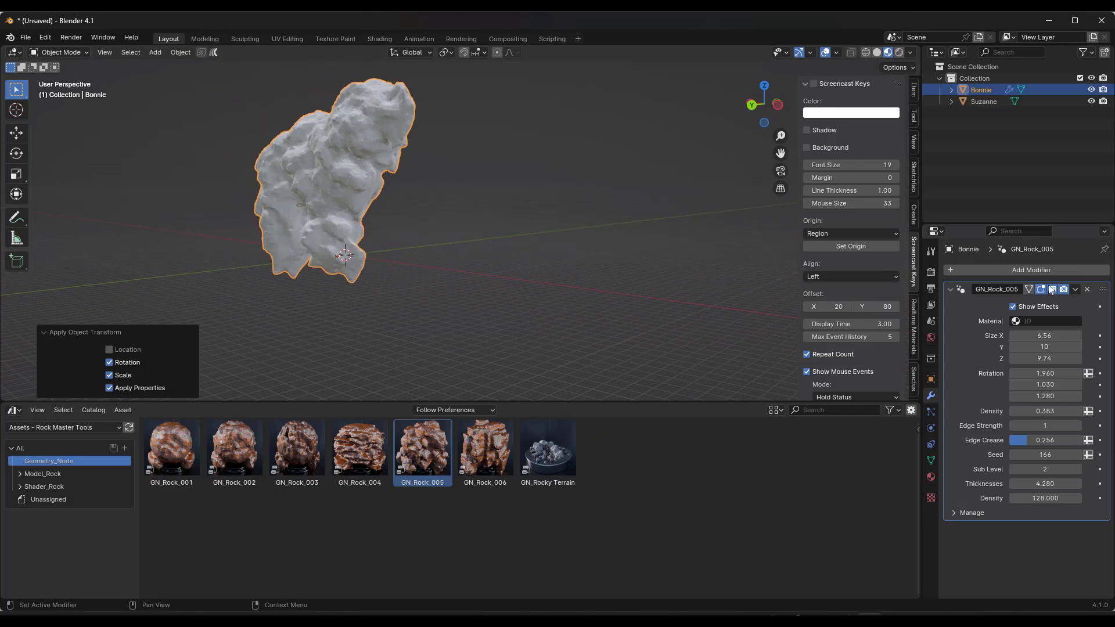
click(1051, 289)
click(1051, 289)
middle_drag(499, 195, 296, 101)
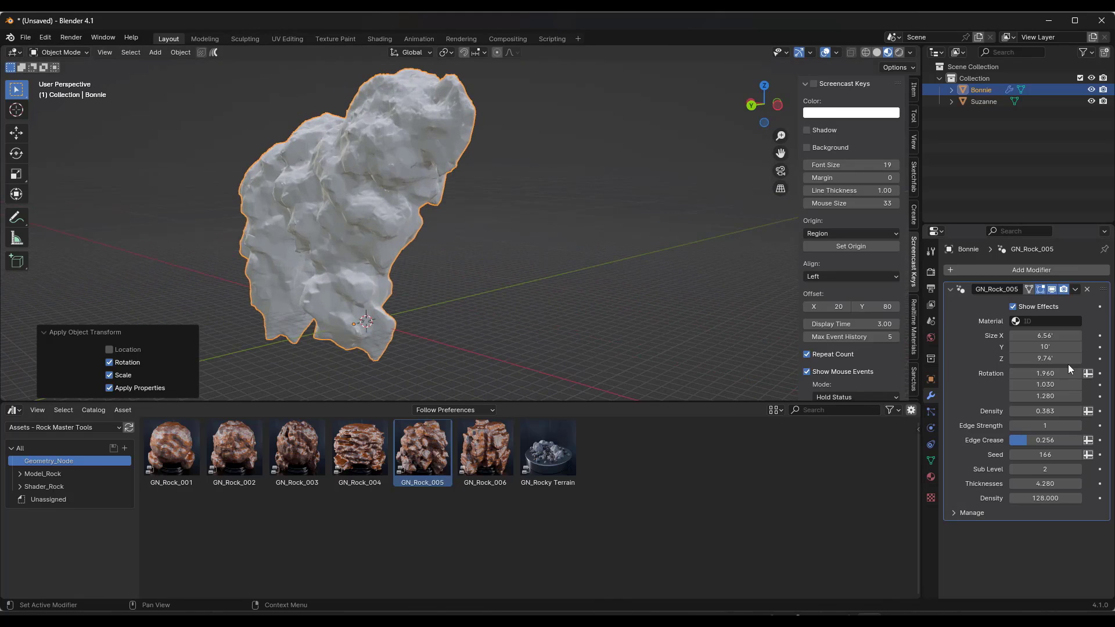
Step: Set the GN_Rock_005 modifier's Size to X 7.48', Y 10.5' and Z 9.58'
drag(1045, 335, 1040, 358)
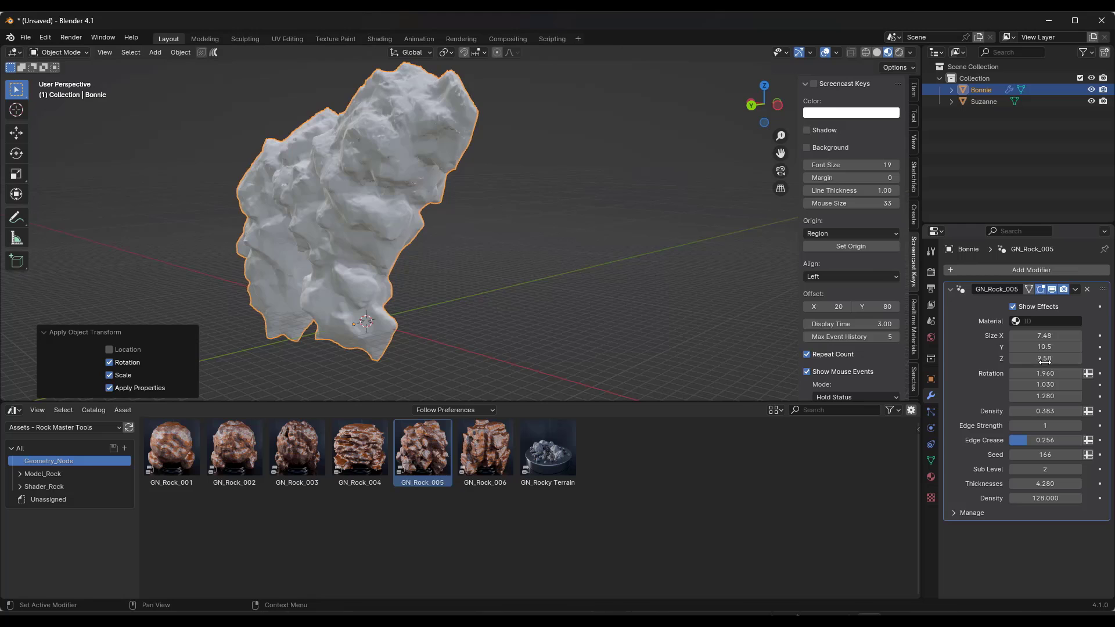
middle_drag(471, 221, 384, 205)
scroll(384, 204, down, 6)
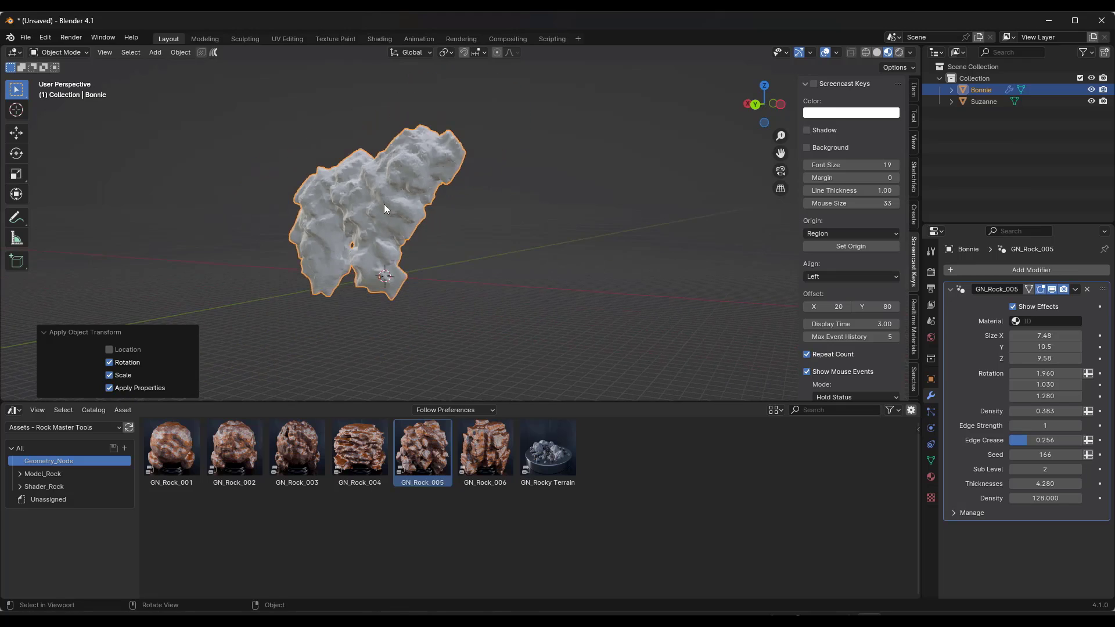
Step: Enlarge the dog-shaped rock Bonnie by 2.075 and apply its rotation and scale
key(s)
click(418, 167)
click(180, 53)
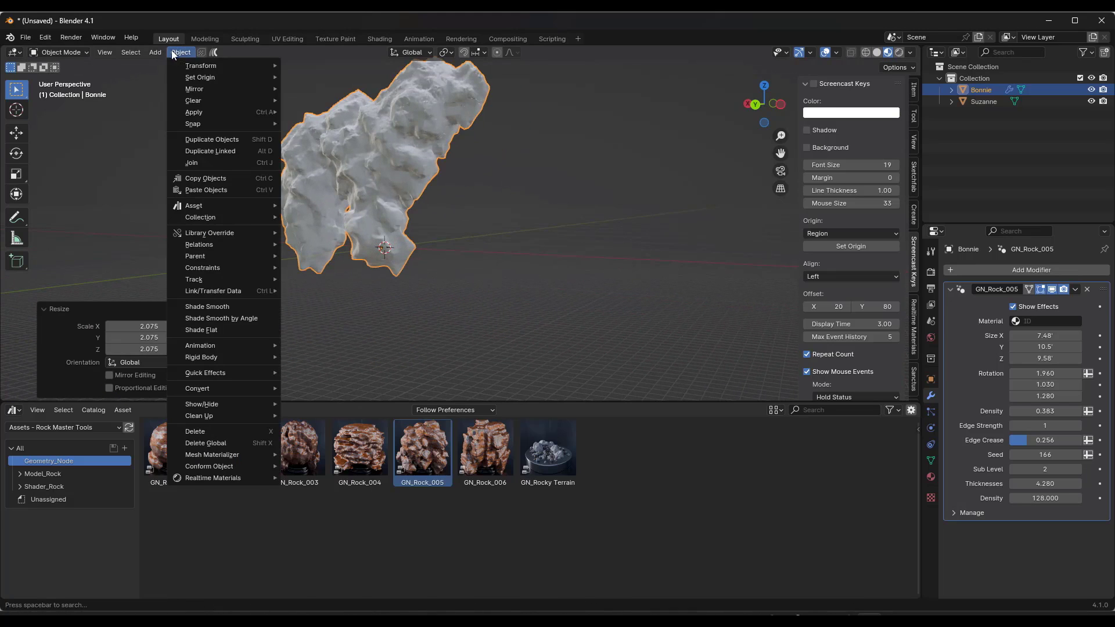
mouse_move(197, 113)
click(324, 158)
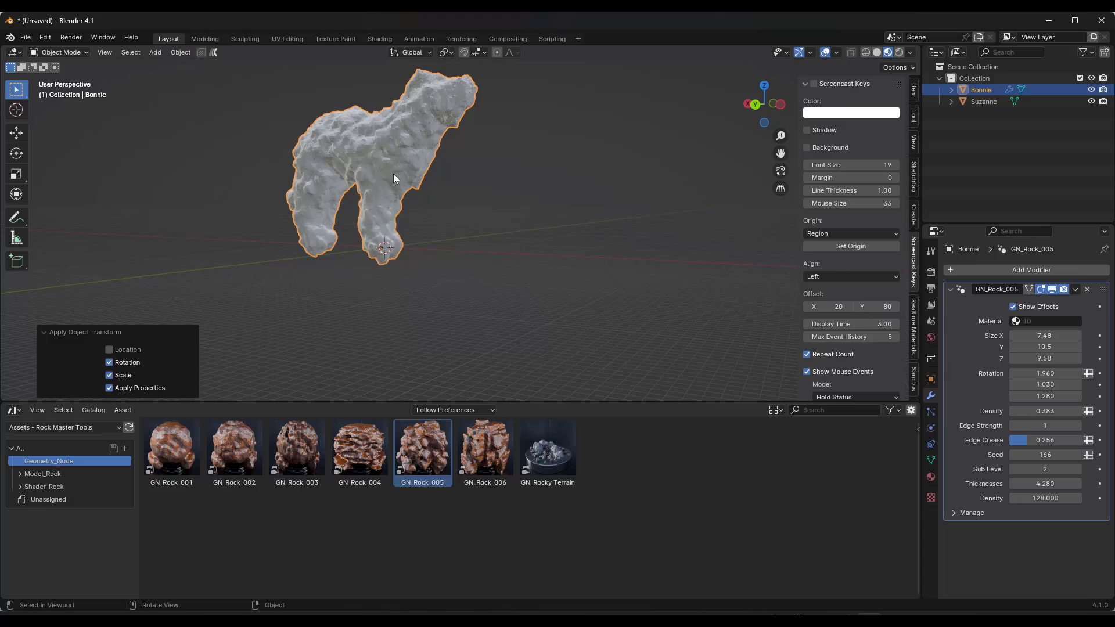
Step: Inspect the dog-shaped rock's surface and apply its GN_Rock_005 modifier permanently to the mesh
mouse_move(393, 173)
middle_down()
mouse_move(443, 173)
mouse_move(395, 127)
mouse_move(413, 106)
mouse_move(434, 173)
mouse_move(390, 164)
middle_up()
scroll(390, 164, up, 2)
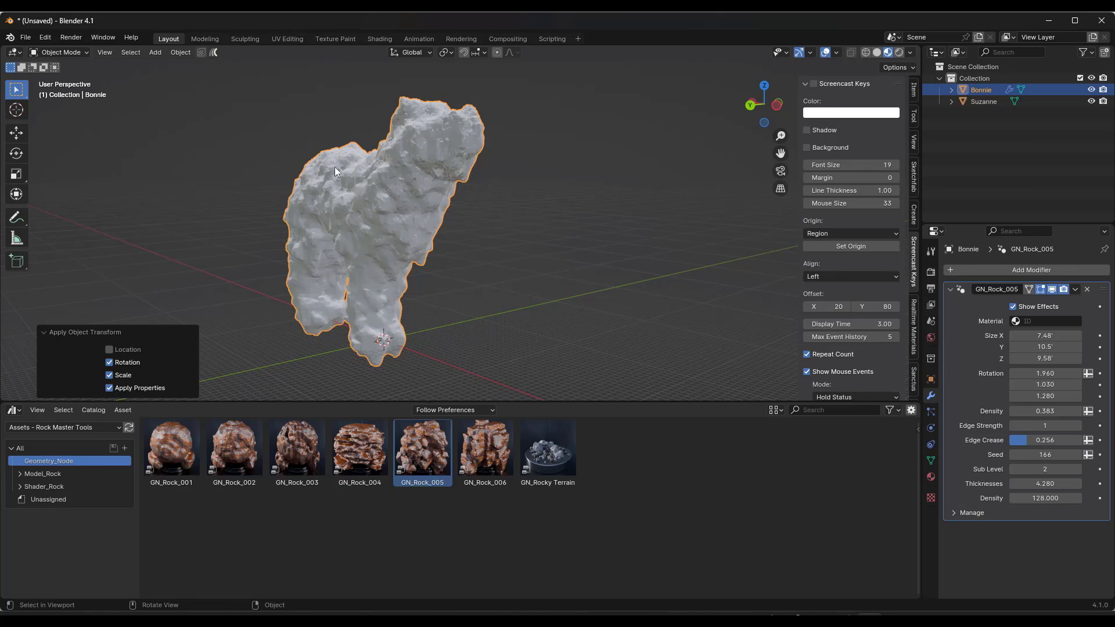
middle_drag(393, 212, 413, 199)
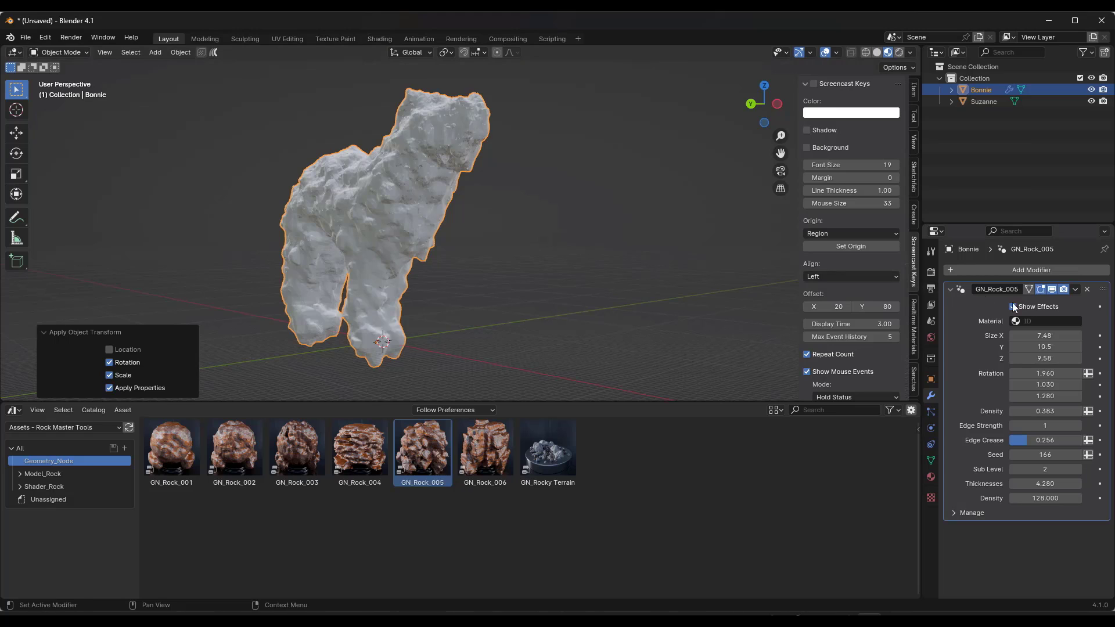
middle_drag(354, 201, 382, 191)
scroll(364, 178, up, 3)
scroll(364, 178, down, 3)
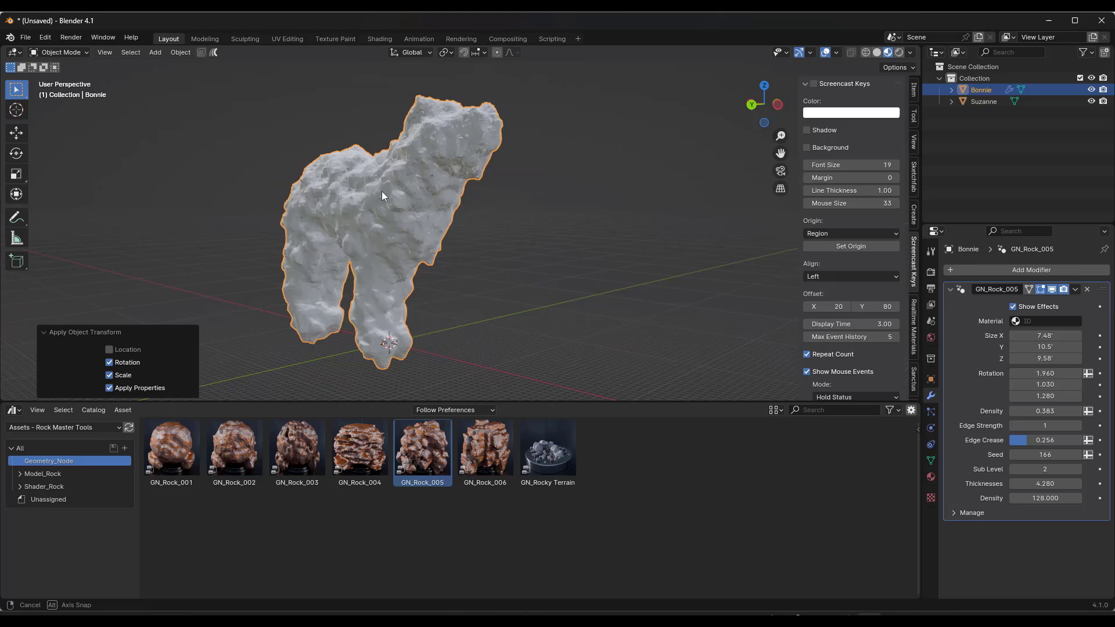
click(1074, 289)
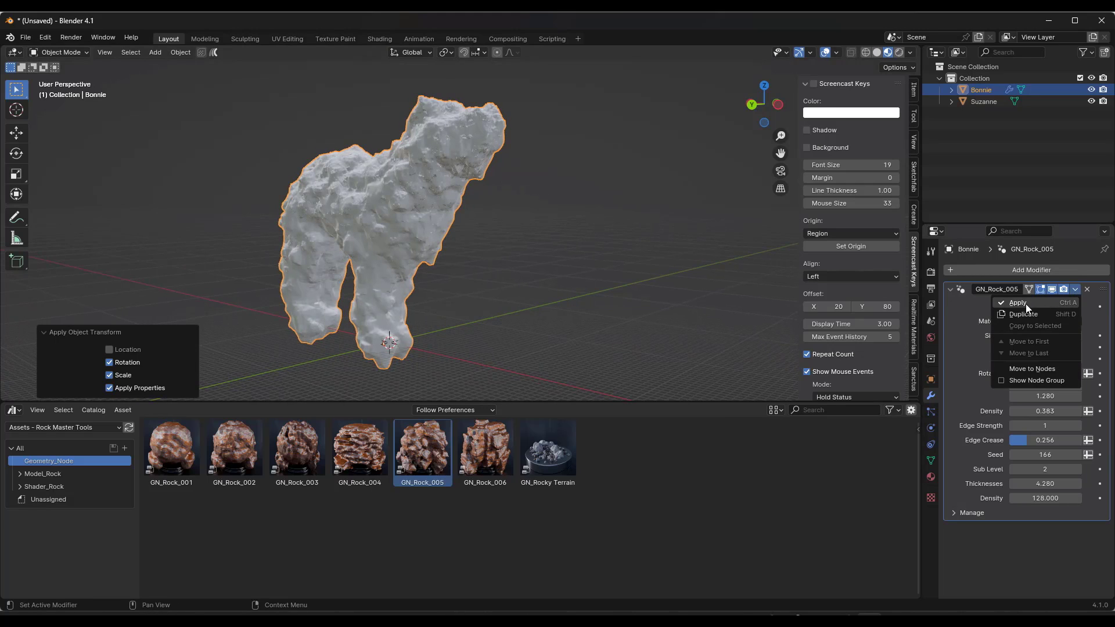
click(1017, 302)
Step: Scale the dog-shaped rock down by a factor of 0.036 to bring it near Suzanne's size
key(s)
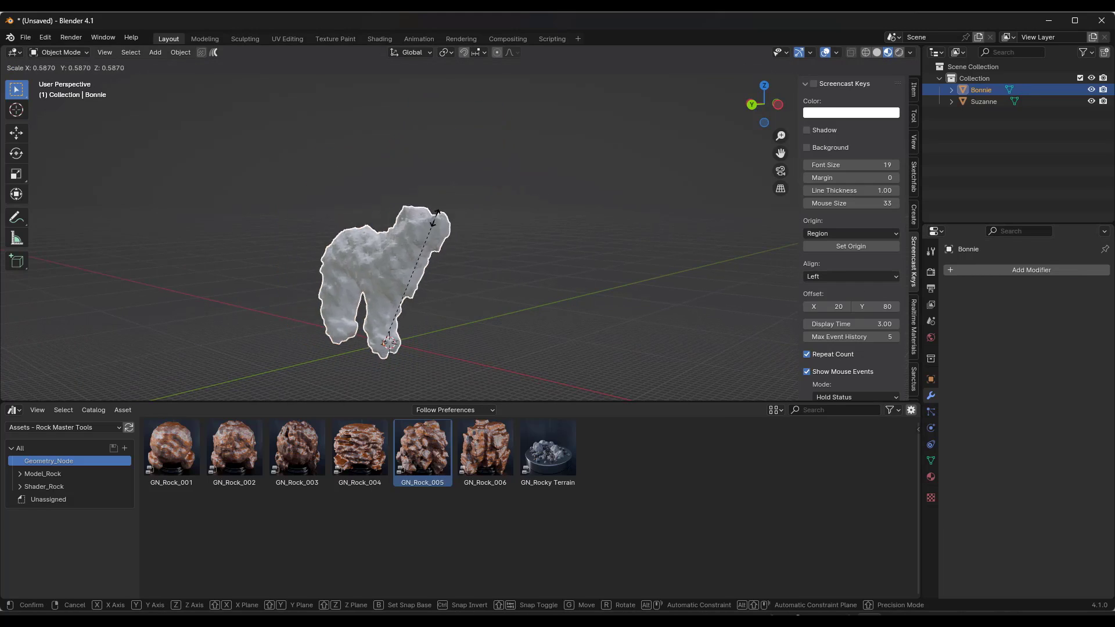
click(388, 337)
scroll(390, 342, up, 12)
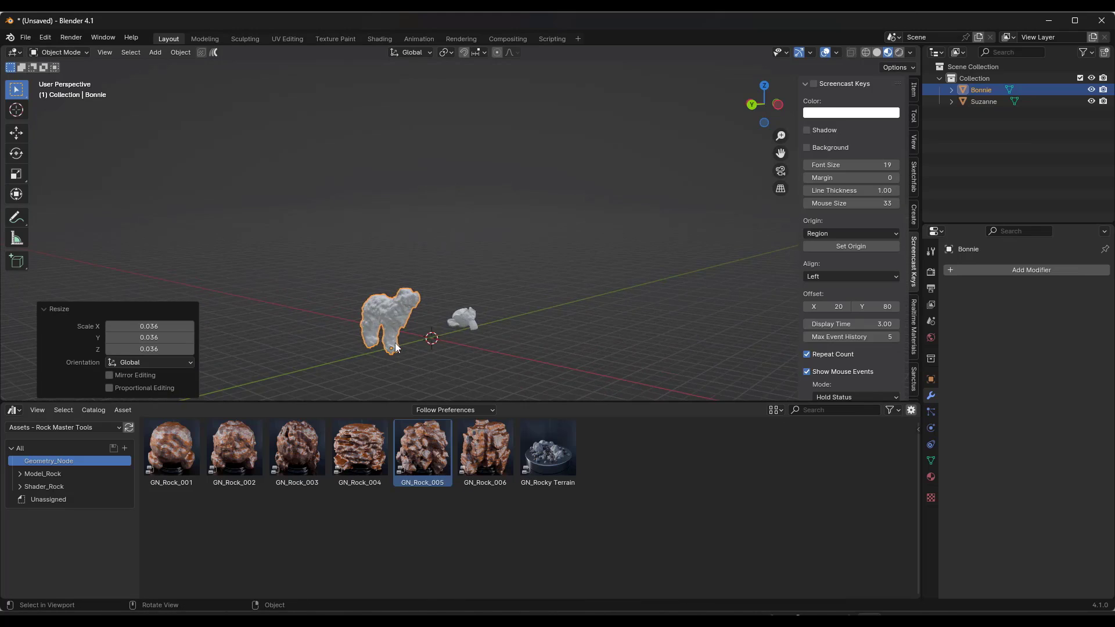
middle_drag(387, 278, 390, 274)
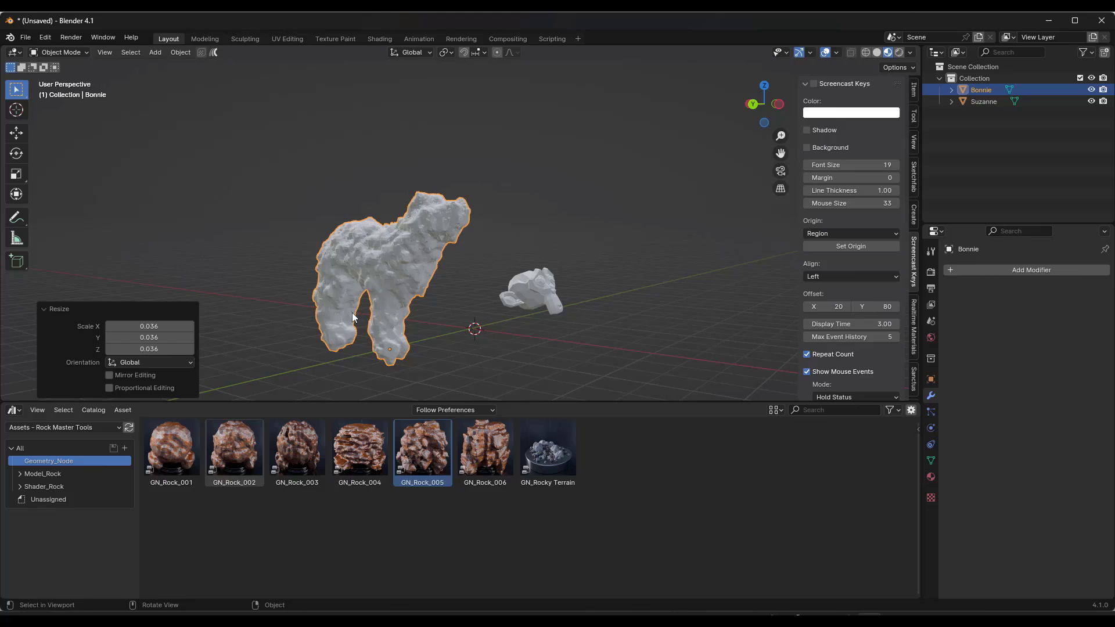
middle_drag(344, 269, 351, 265)
scroll(350, 266, up, 2)
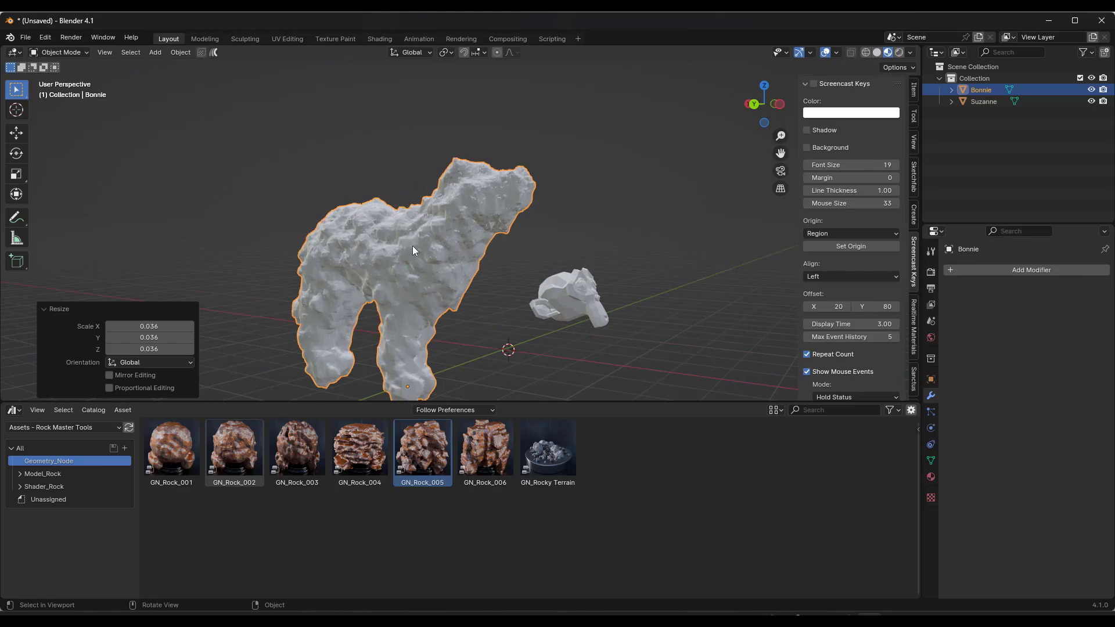
scroll(412, 250, down, 1)
middle_drag(423, 260, 411, 262)
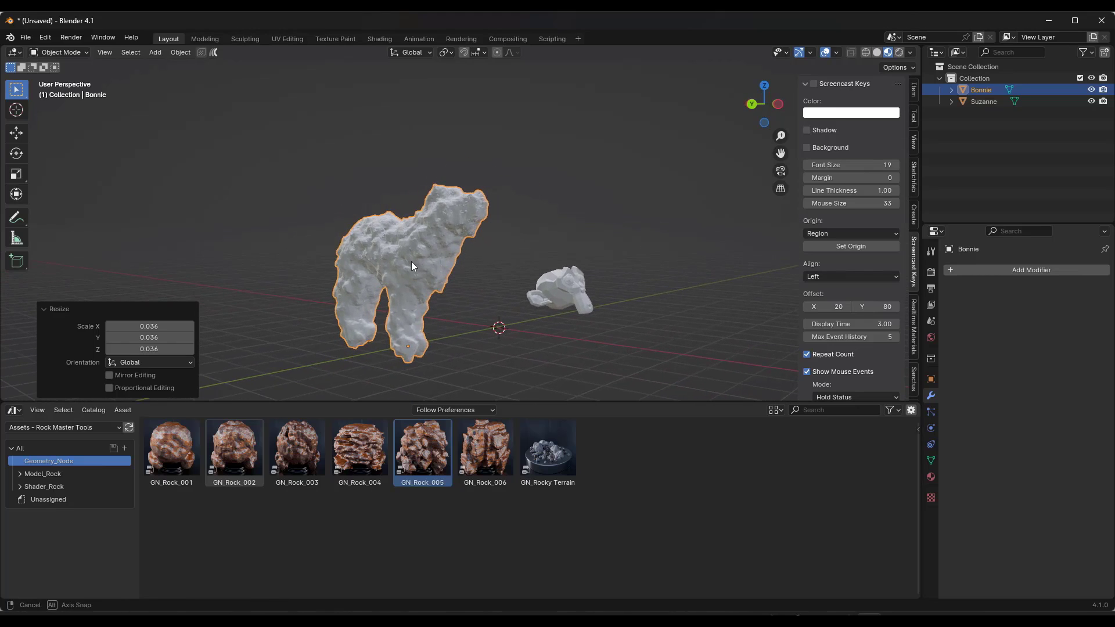
Step: Assign the Mat_Rock_015 material from the 001_Mat_Rock shader catalog to the dog-shaped rock
click(20, 486)
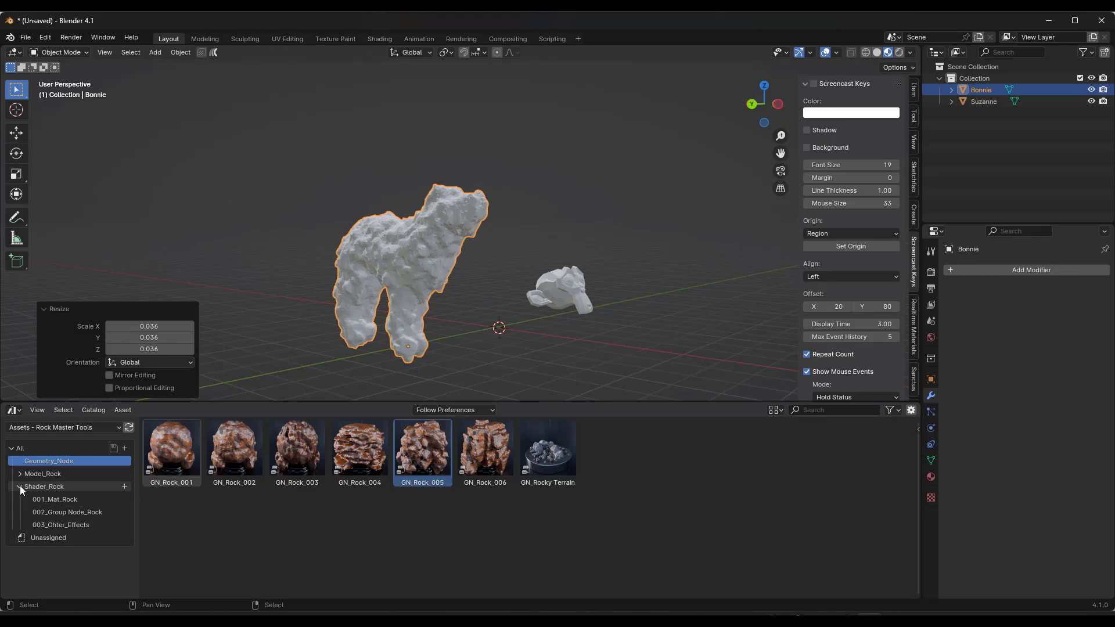
click(47, 501)
drag(297, 523, 424, 265)
scroll(418, 271, up, 5)
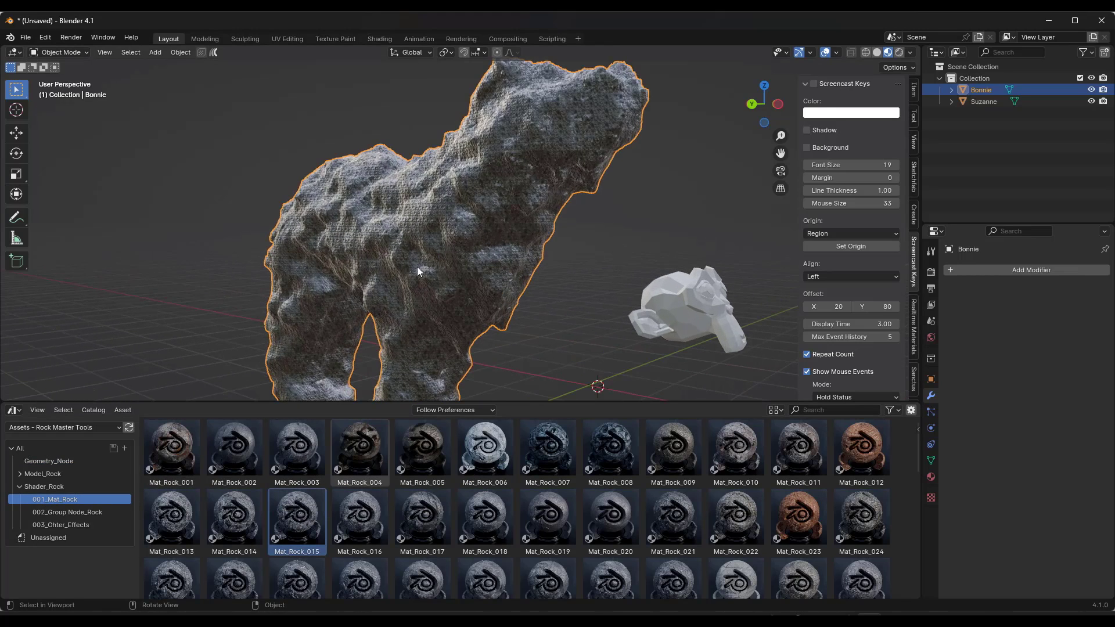
scroll(430, 256, up, 3)
scroll(453, 243, down, 6)
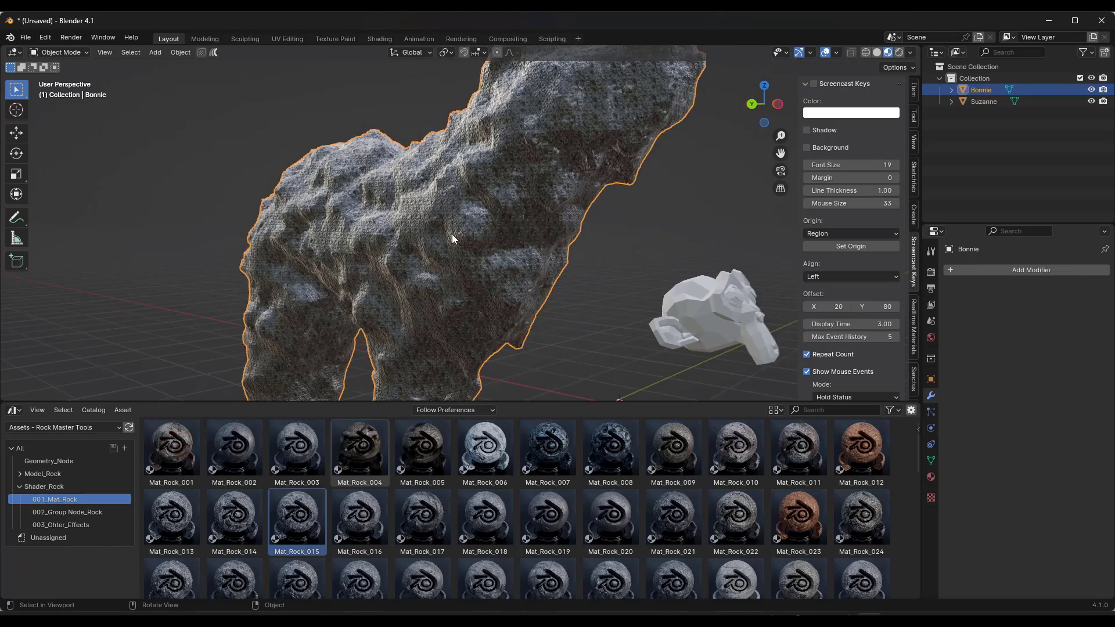
Step: Apply the rotation and scale of the textured dog-shaped rock and inspect its stone surface
click(181, 52)
mouse_move(191, 119)
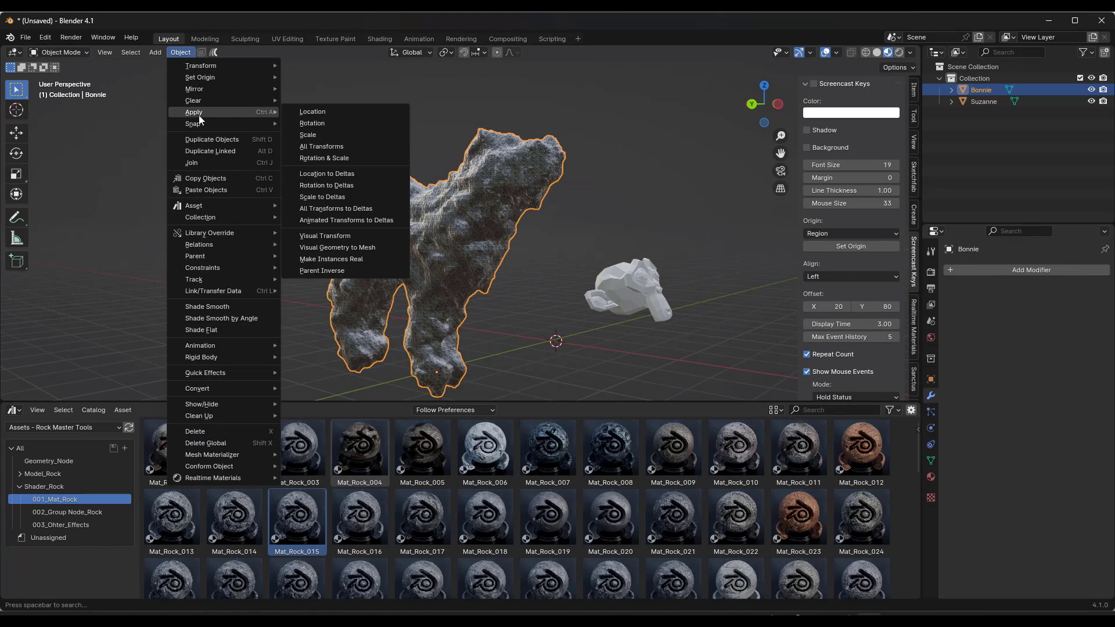
click(325, 158)
middle_drag(505, 276, 502, 173)
scroll(453, 255, up, 3)
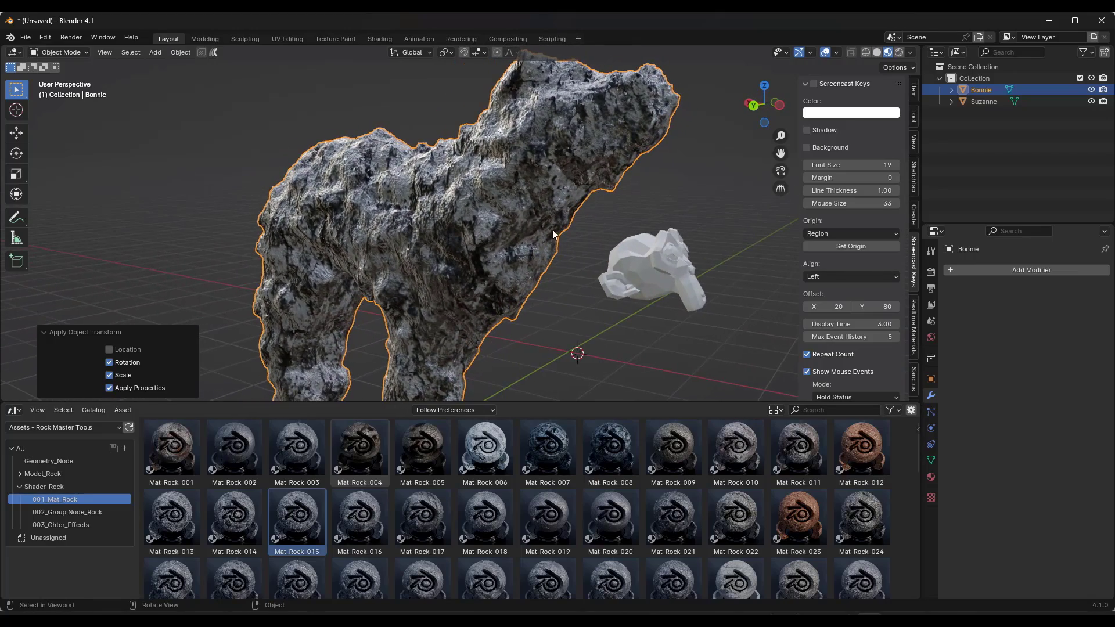
middle_drag(552, 234, 482, 239)
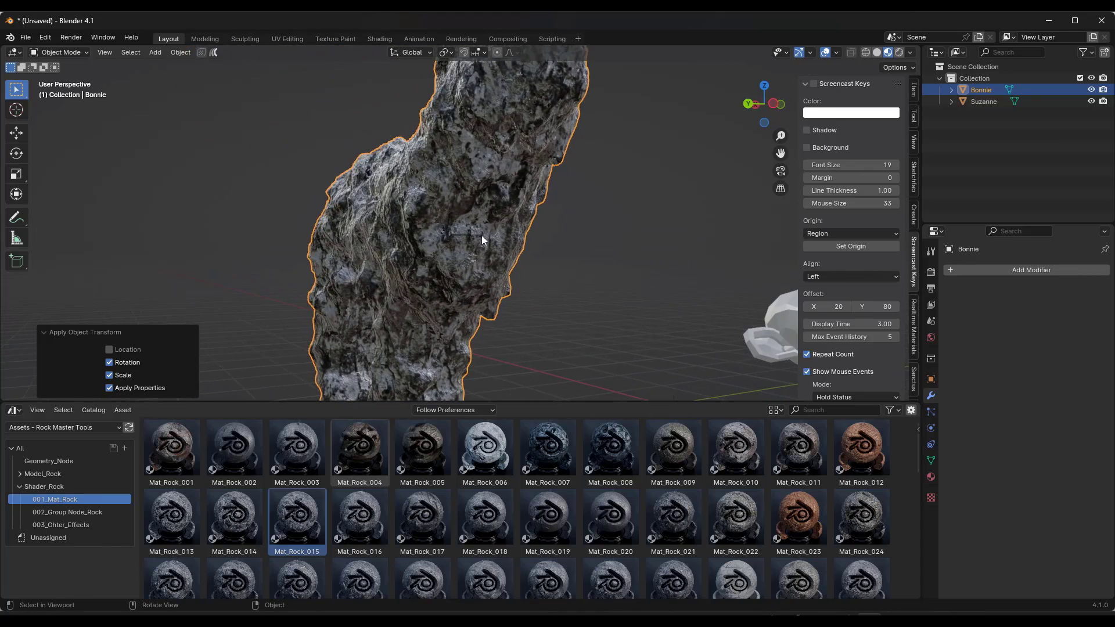
scroll(482, 240, down, 3)
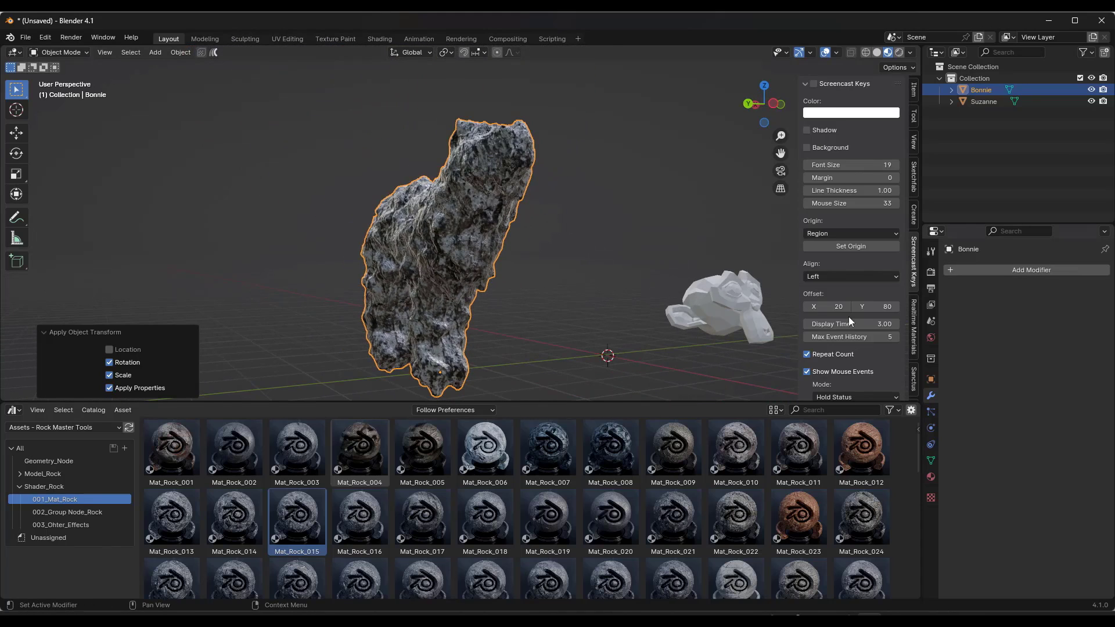
Step: Add the GN_Rock_006 geometry node asset to the Suzanne mesh and set its Density to 0.590
scroll(401, 270, down, 3)
middle_drag(400, 270, 508, 287)
scroll(507, 286, up, 6)
click(483, 279)
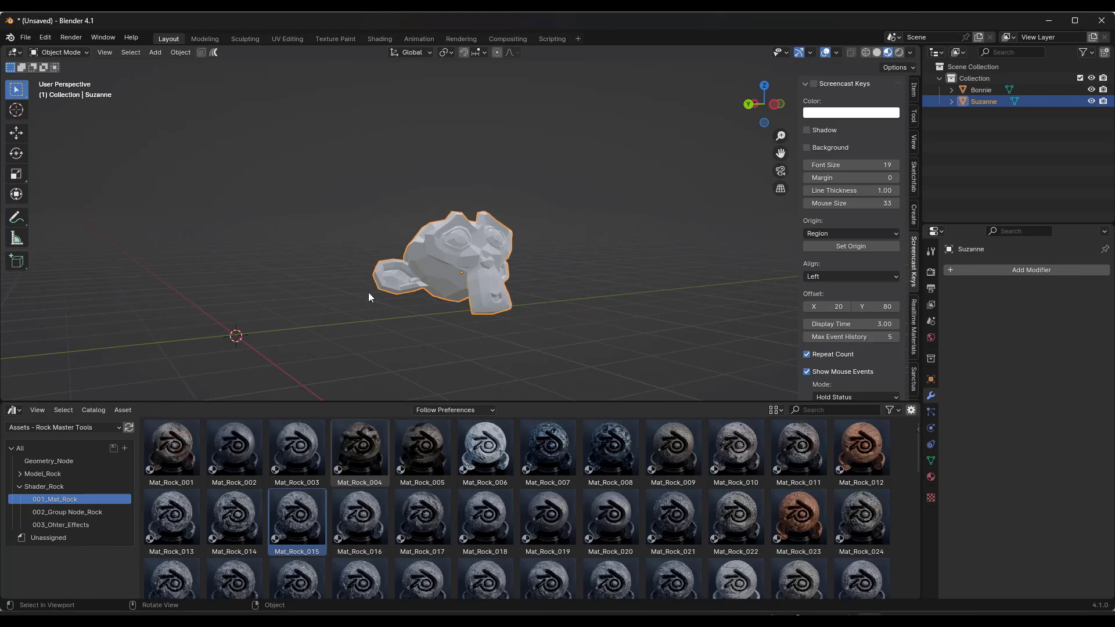
click(63, 461)
click(491, 451)
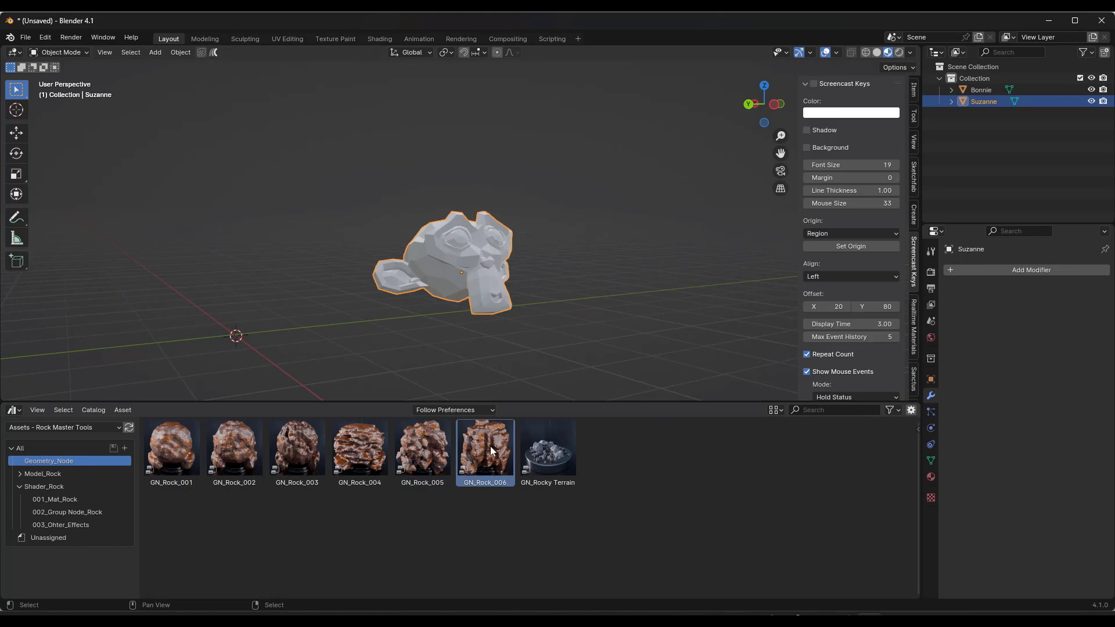
drag(491, 451, 473, 264)
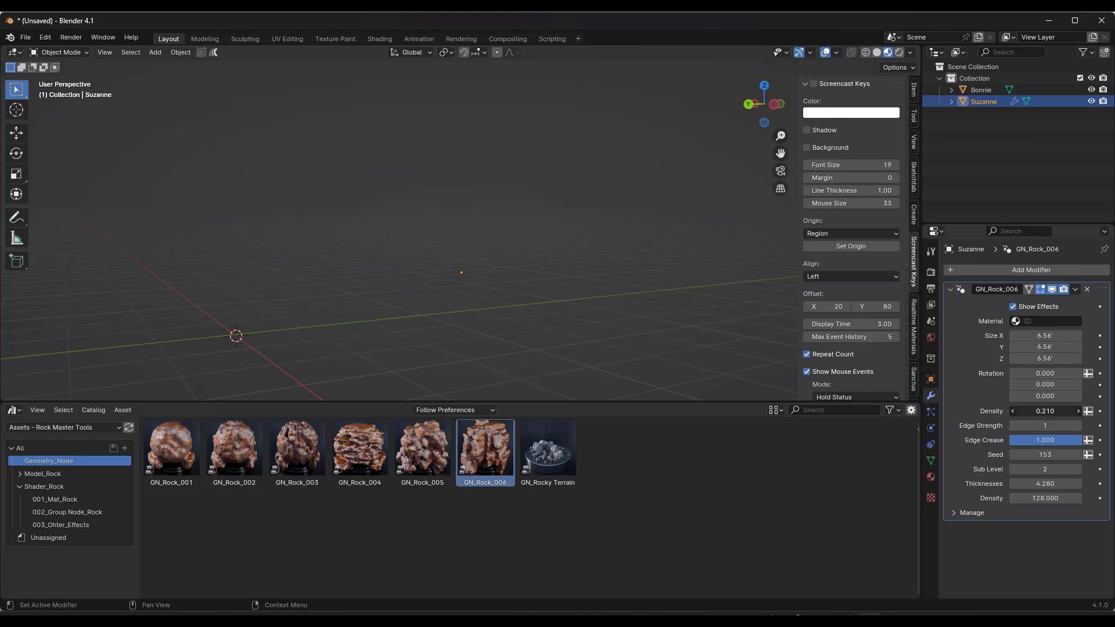
drag(1045, 411, 1051, 411)
Step: Enlarge the Suzanne rock by 5.585 and apply its rotation and scale
scroll(462, 257, down, 9)
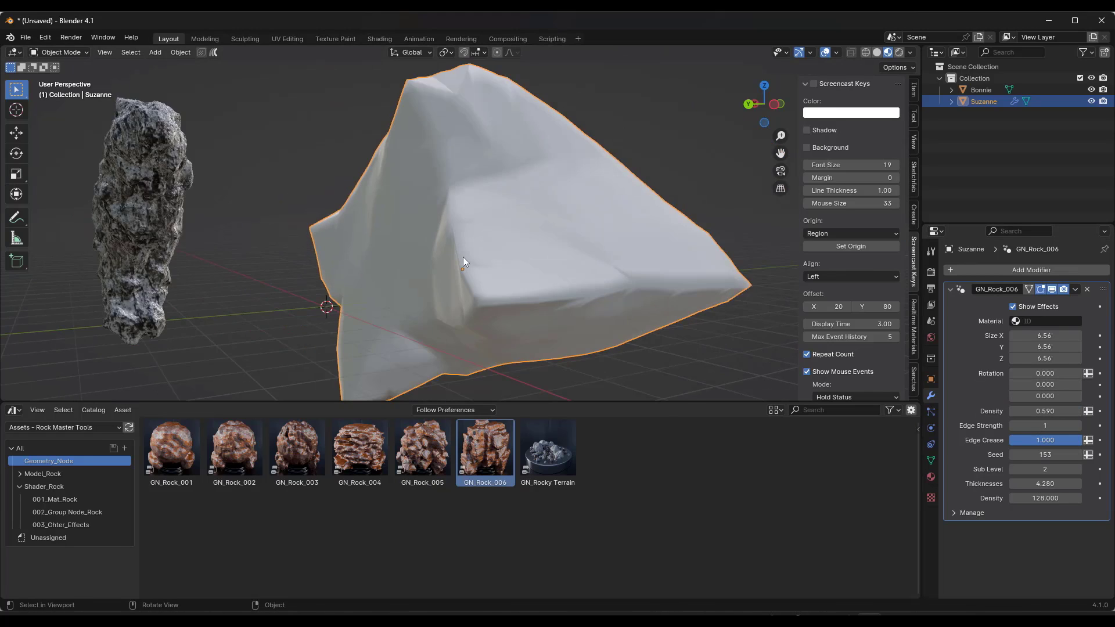
key(s)
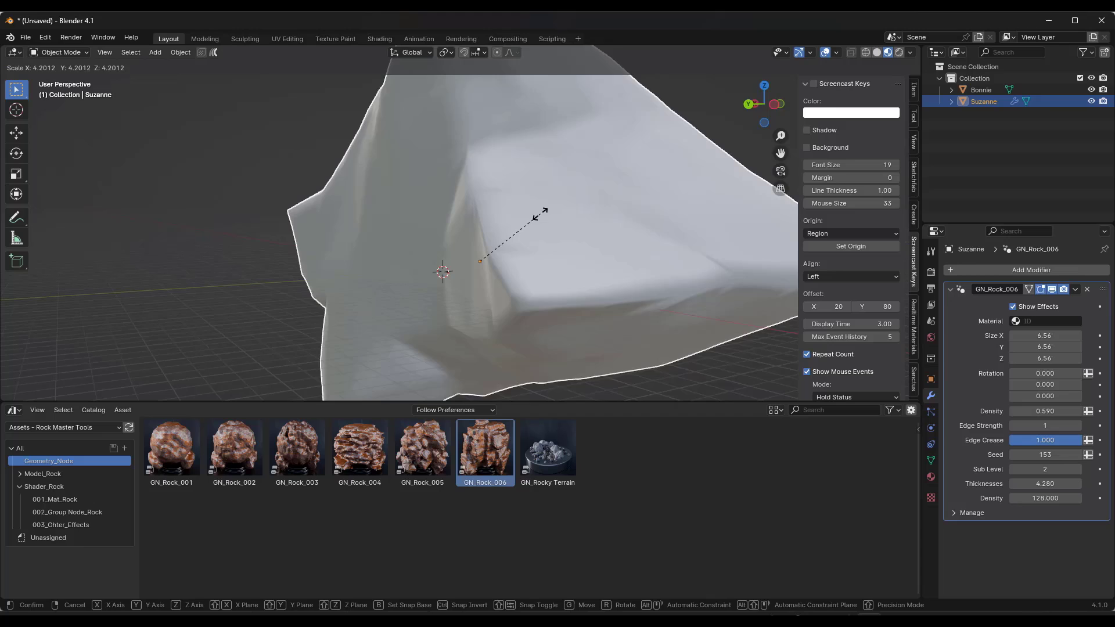
click(550, 200)
click(180, 53)
mouse_move(214, 110)
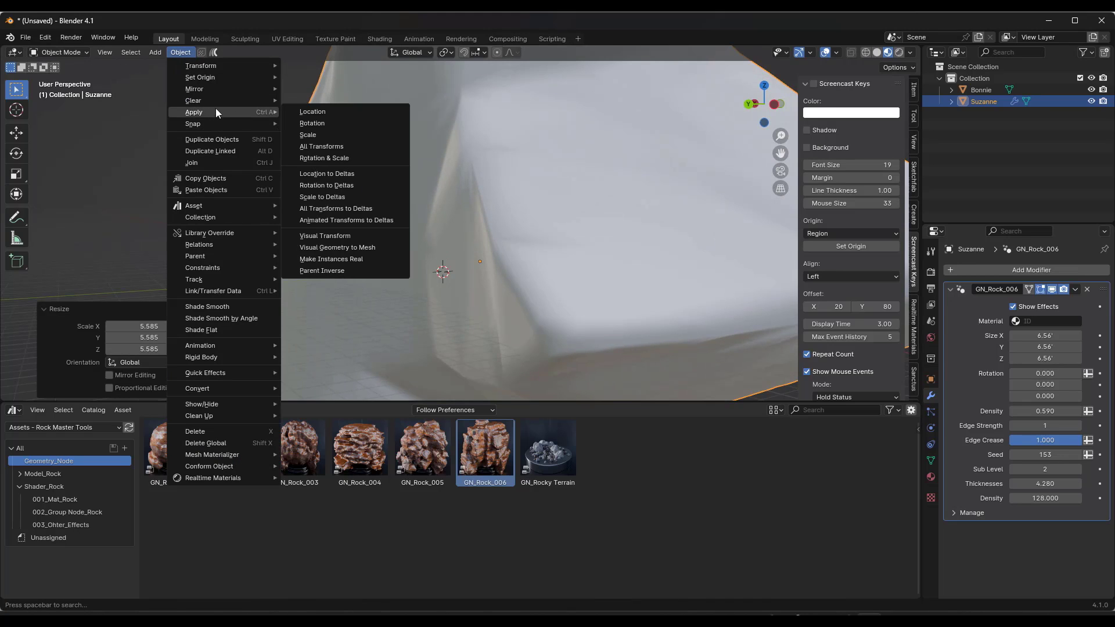
click(316, 155)
Step: Scale the Suzanne rock by a further 44.824 and apply the rotation and scale again
key(s)
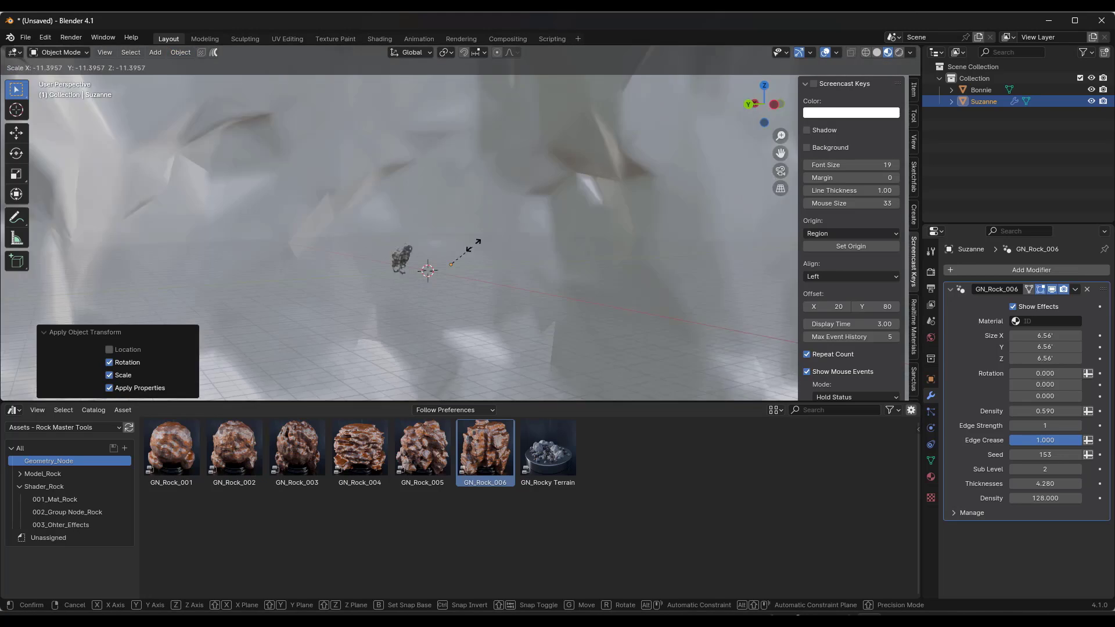
click(377, 203)
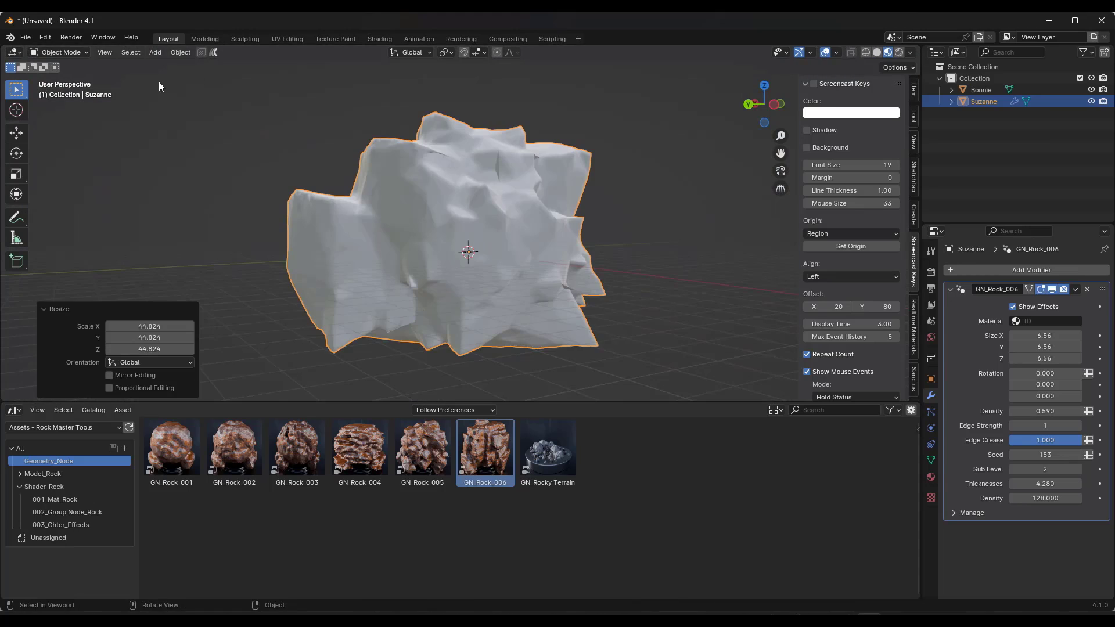
click(180, 52)
mouse_move(214, 112)
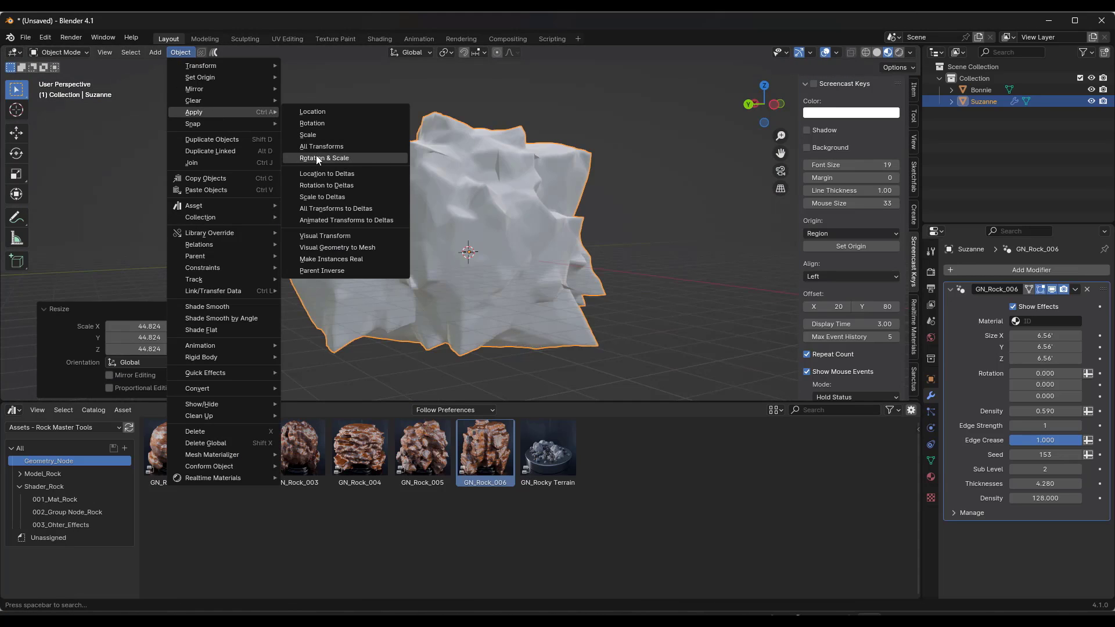
click(316, 155)
mouse_move(480, 262)
middle_down()
mouse_move(435, 262)
mouse_move(486, 258)
mouse_move(470, 259)
middle_up()
scroll(457, 264, up, 3)
scroll(469, 259, up, 2)
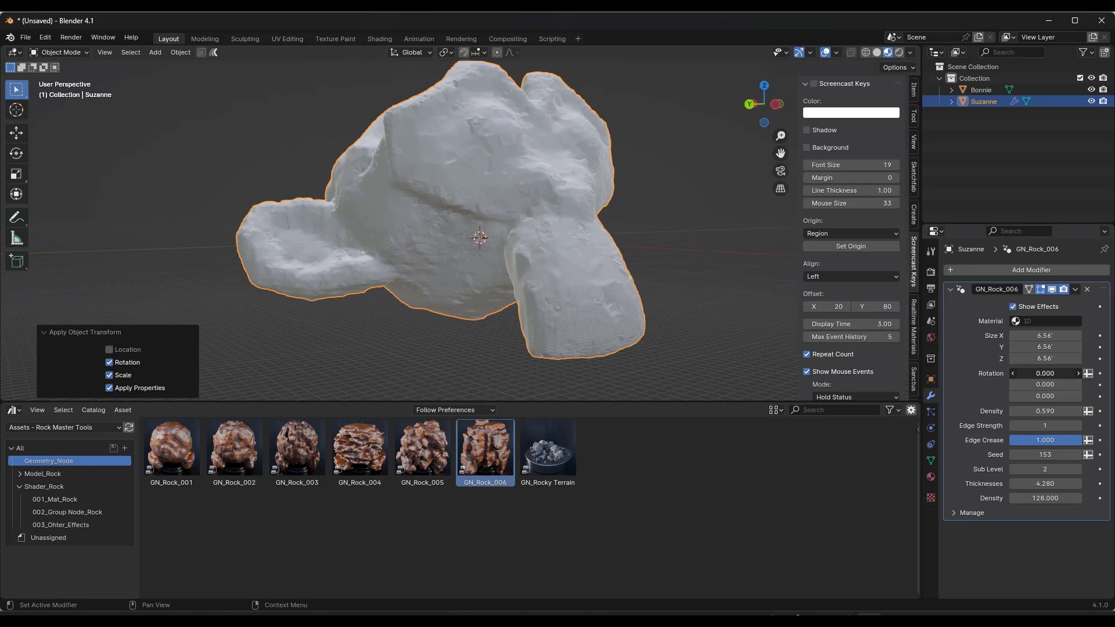
Step: Set the GN_Rock_006 modifier's first two Rotation values to 0.130 and 0.400, Density to 0.320 and Seed to 127
drag(1044, 373, 1078, 385)
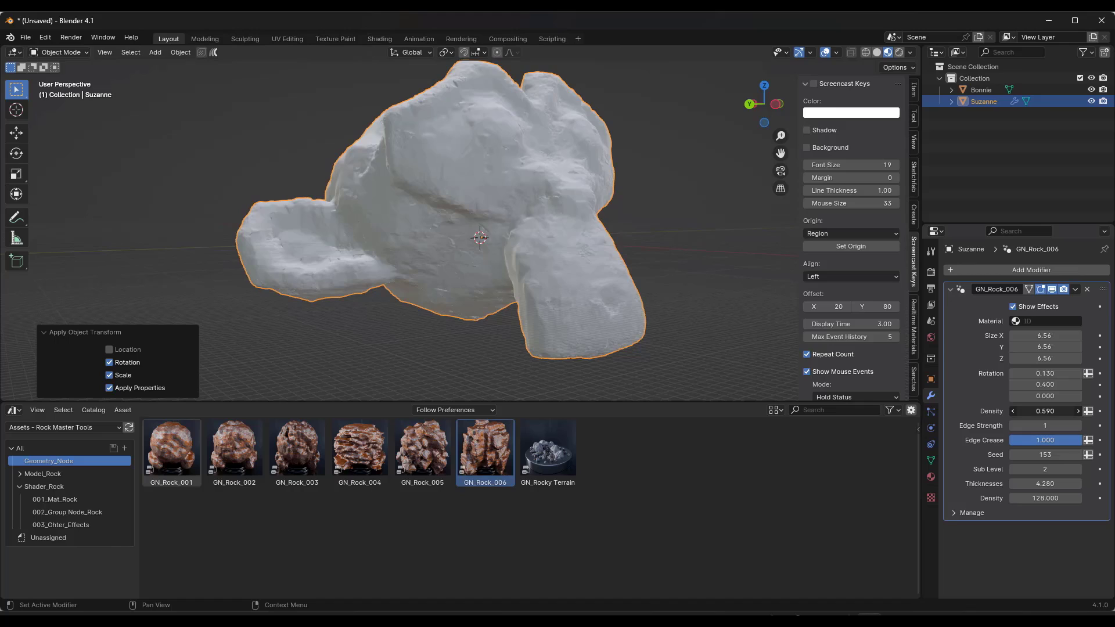
drag(1045, 411, 1078, 411)
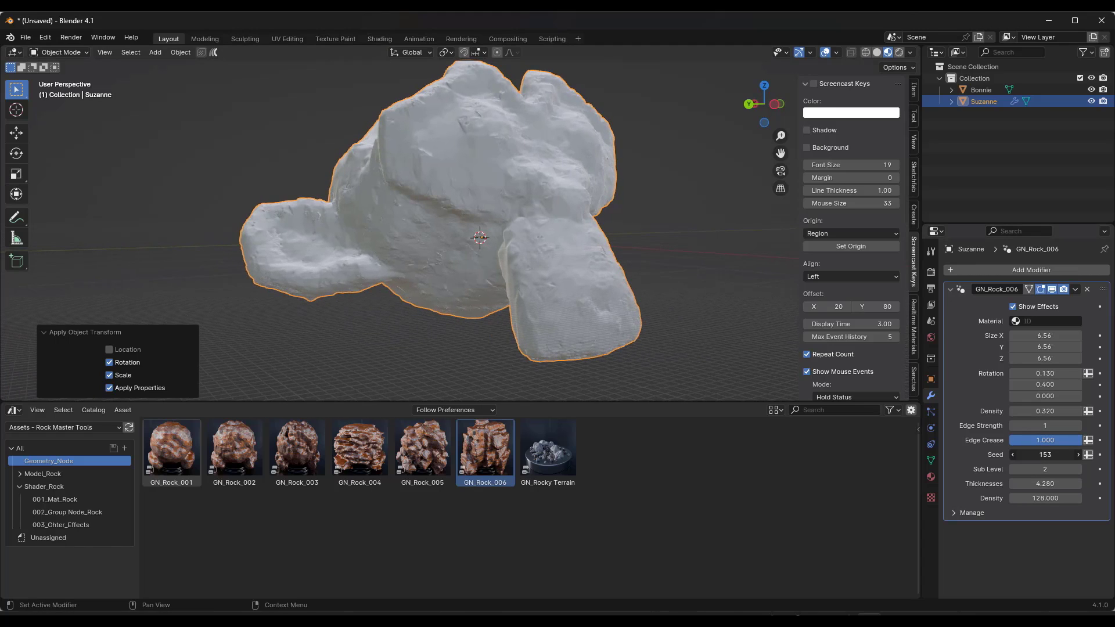
drag(1045, 454, 1030, 454)
Step: Enlarge the Suzanne rock by 2.486 and apply the rotation and scale once more
key(s)
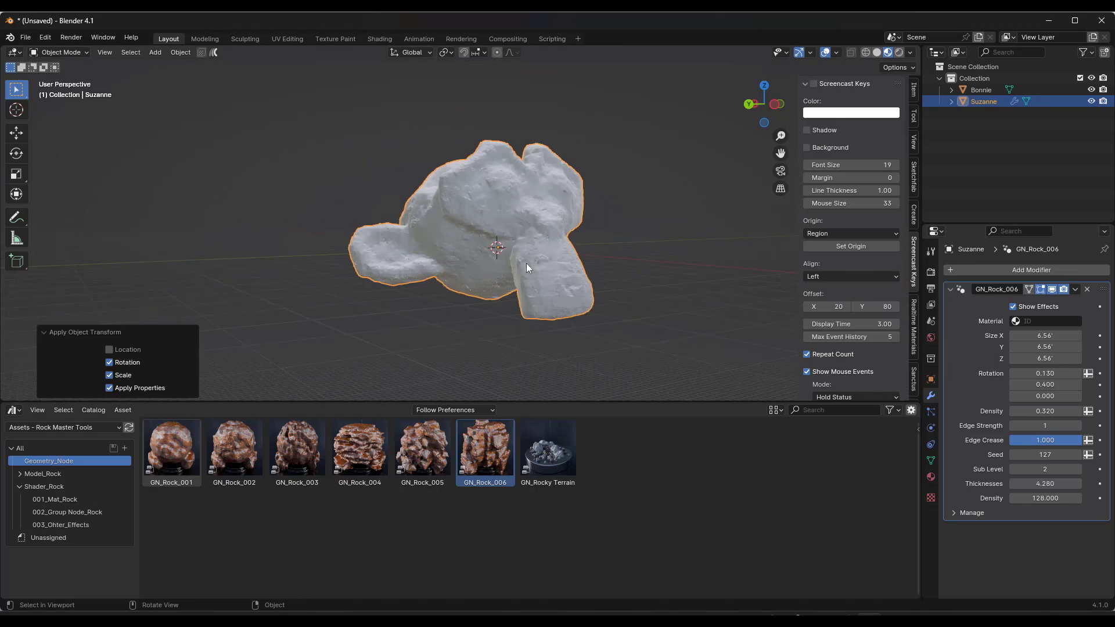
click(230, 78)
click(181, 53)
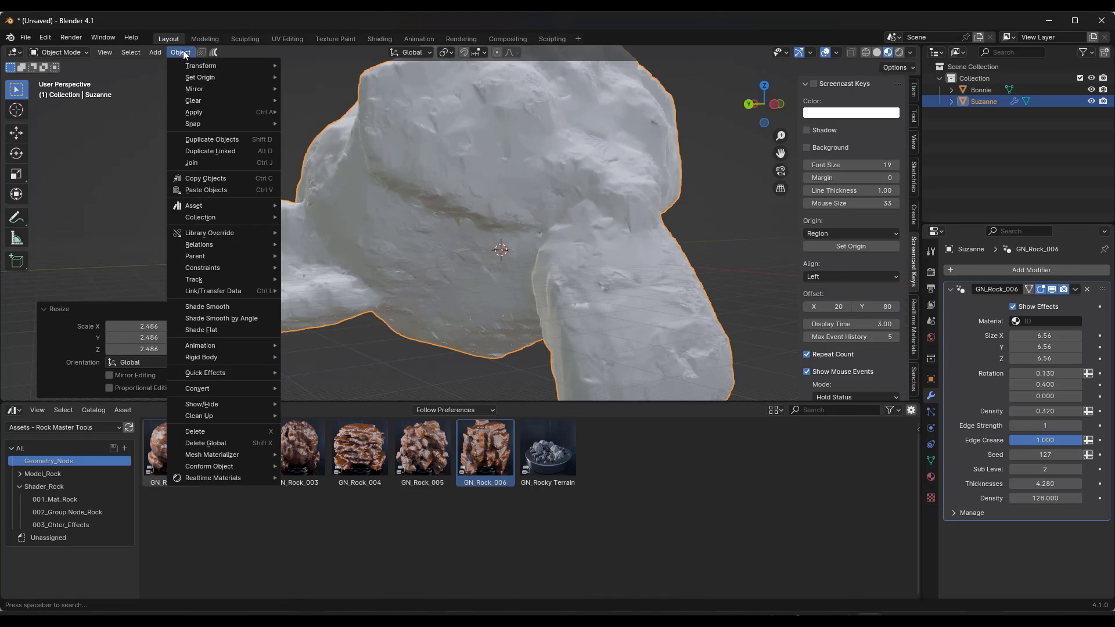
mouse_move(203, 123)
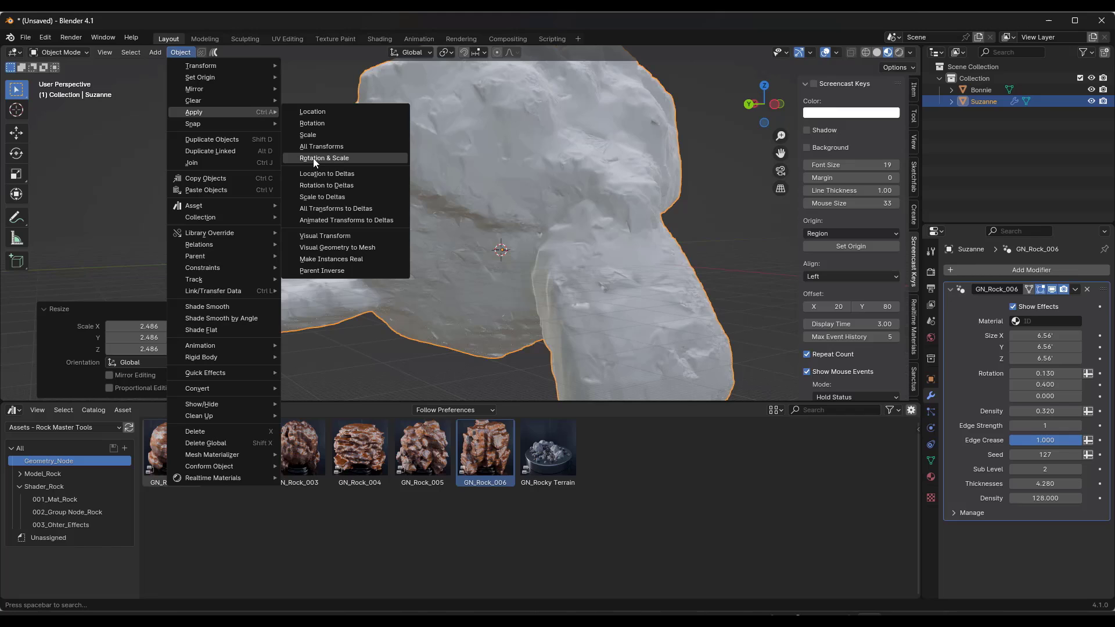
click(324, 158)
Step: Try to rescale the Suzanne rock and undo the resize
key(s)
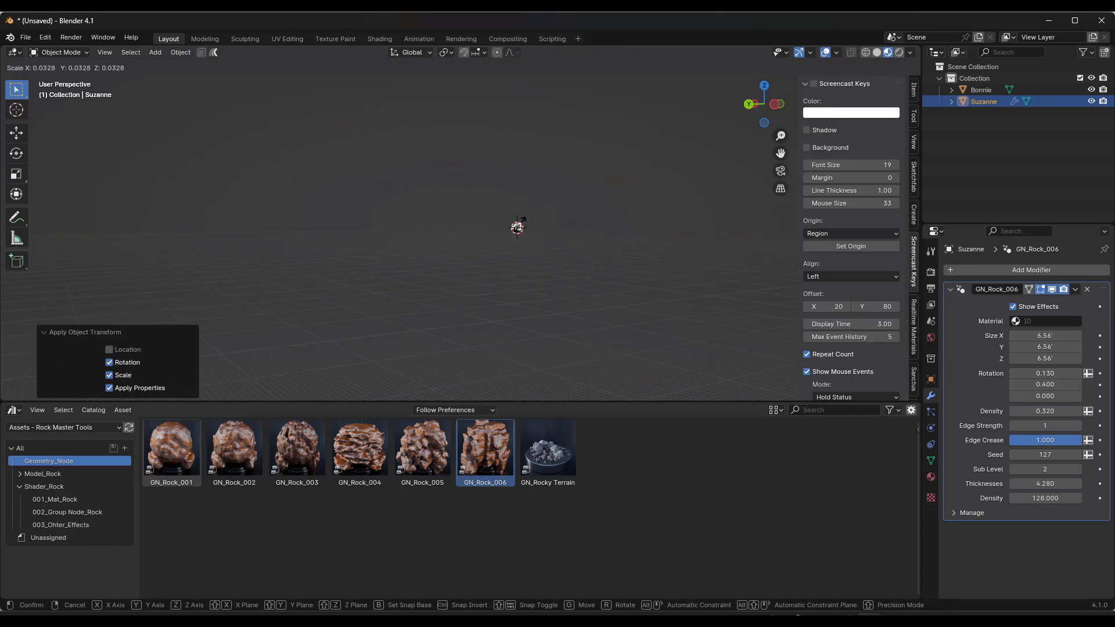
click(530, 217)
key(ctrl+z)
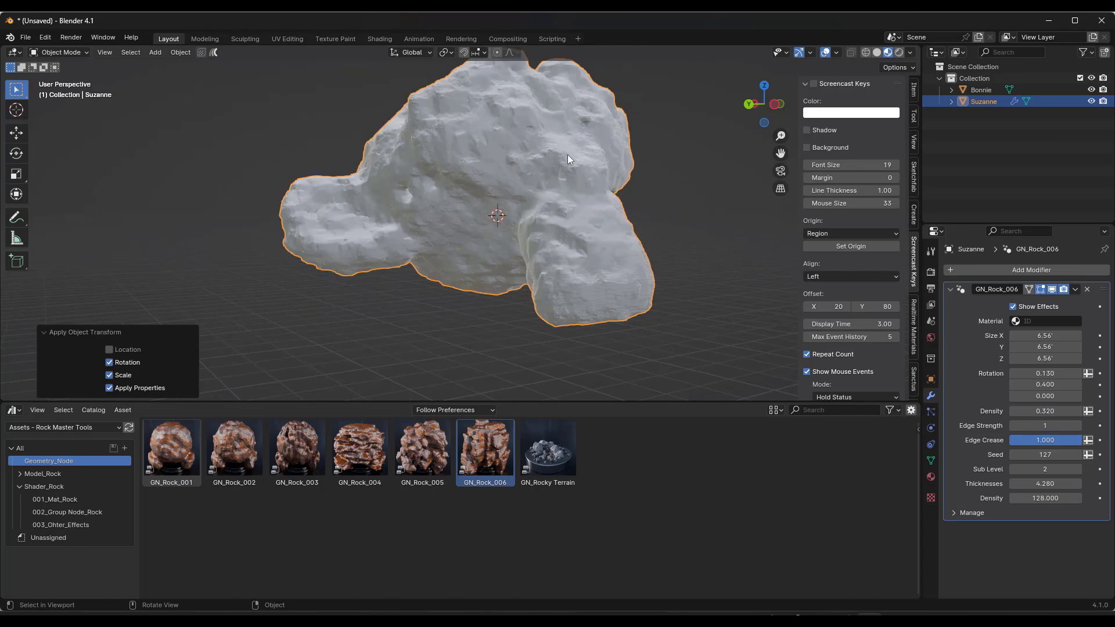
Step: Scale the Suzanne rock by 0.348 and apply its rotation and scale
key(s)
click(526, 183)
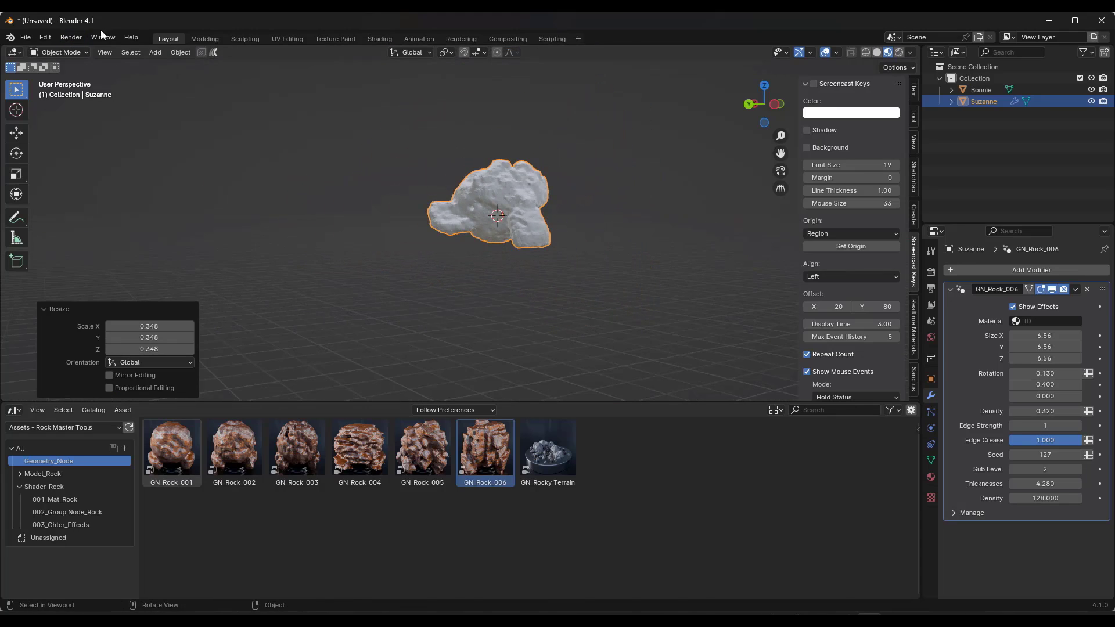
click(180, 53)
mouse_move(200, 116)
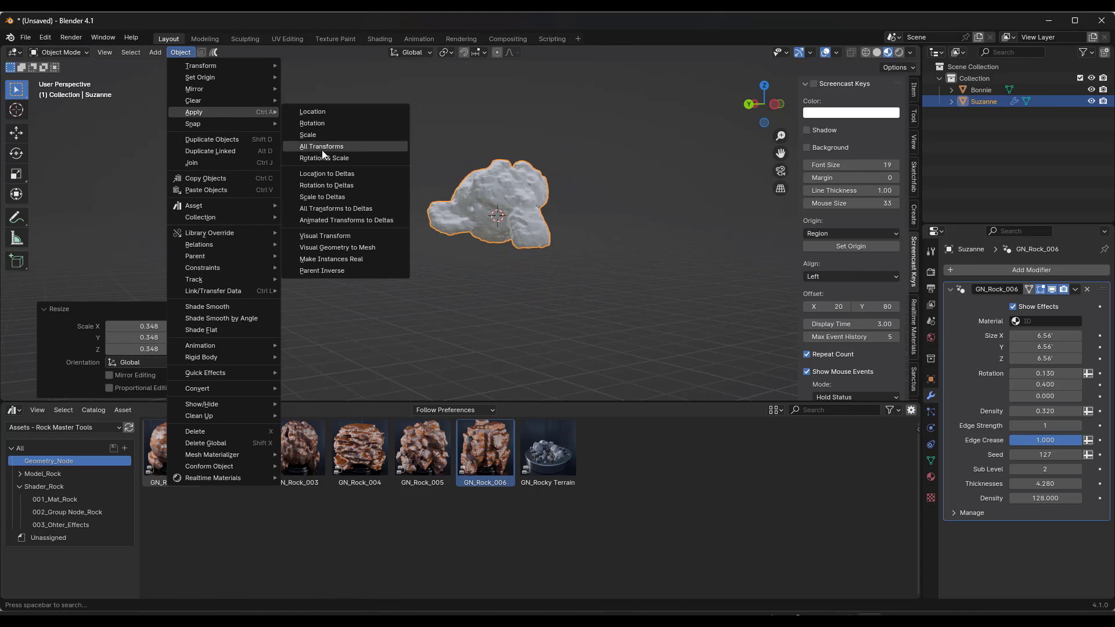
click(359, 159)
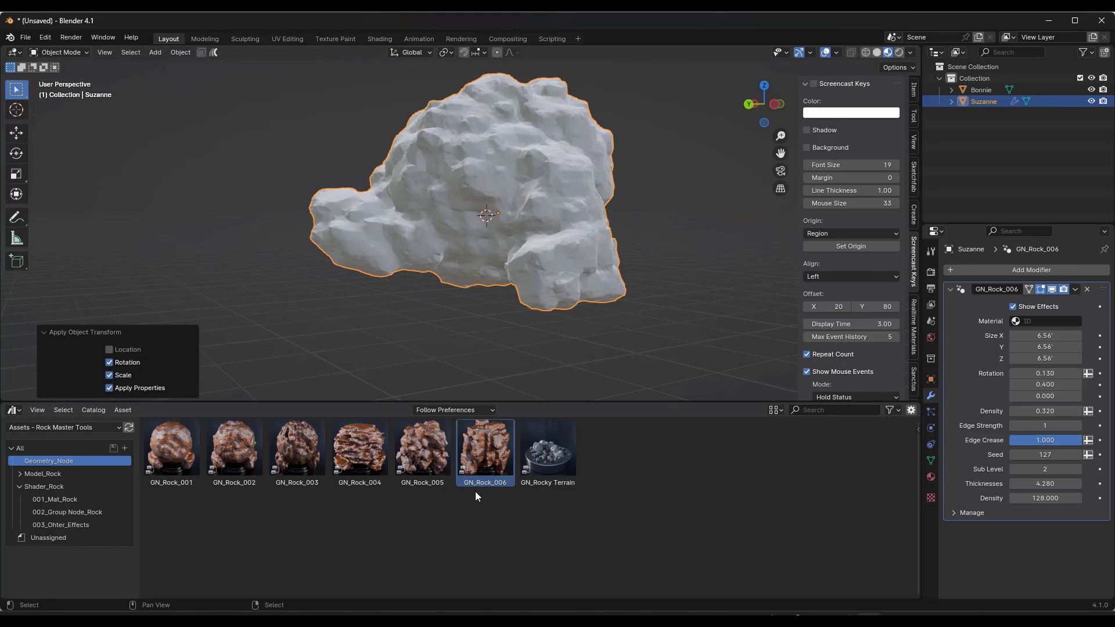
Step: Bring in Mat_Rock_015 from the 001_Mat_Rock catalog and assign it as the GN_Rock_006 modifier's material
middle_drag(537, 176, 525, 152)
scroll(504, 157, down, 2)
scroll(512, 143, up, 2)
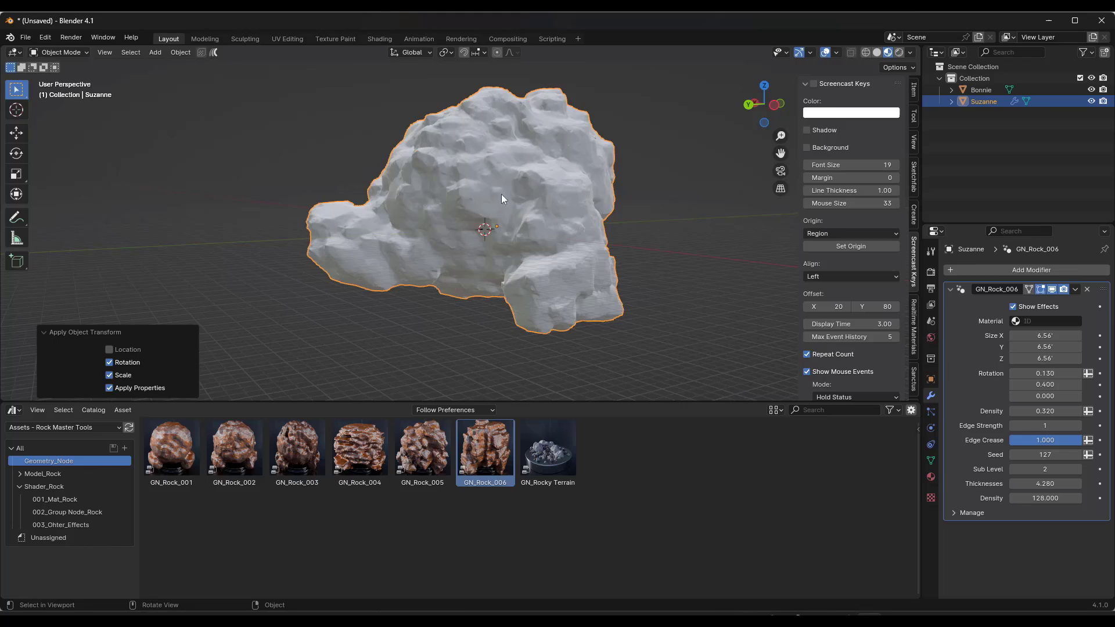
middle_drag(501, 194, 513, 195)
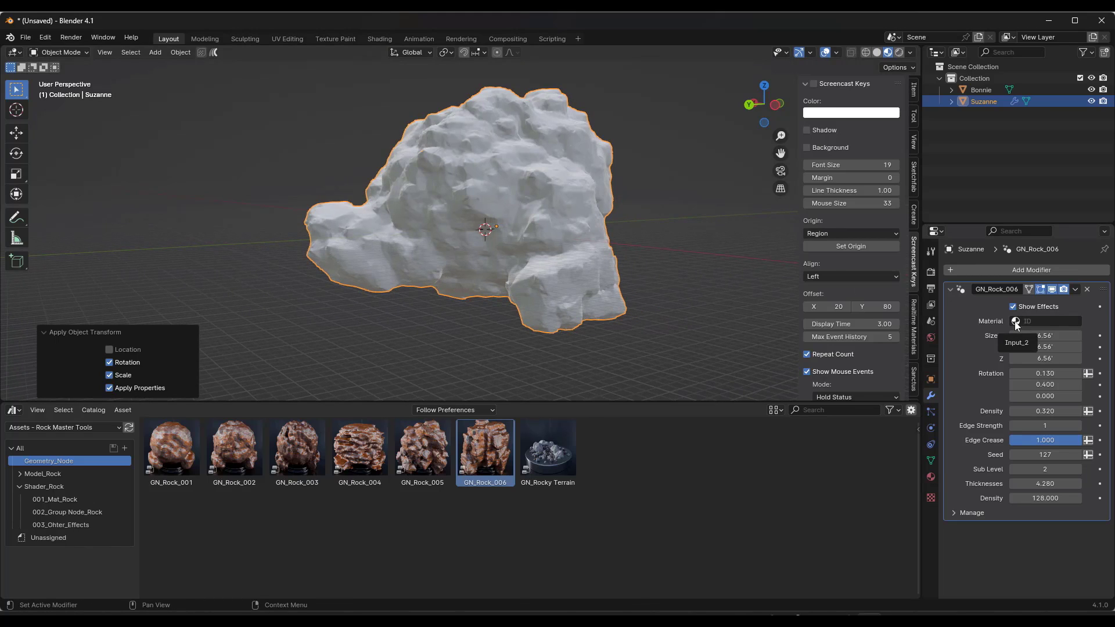
click(47, 500)
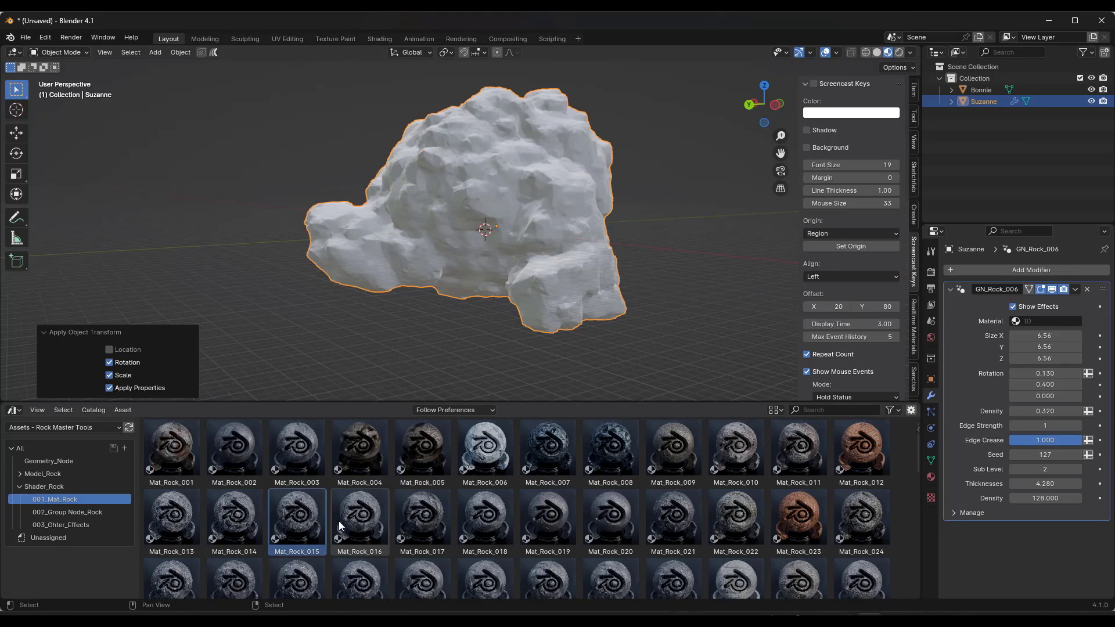
click(1022, 321)
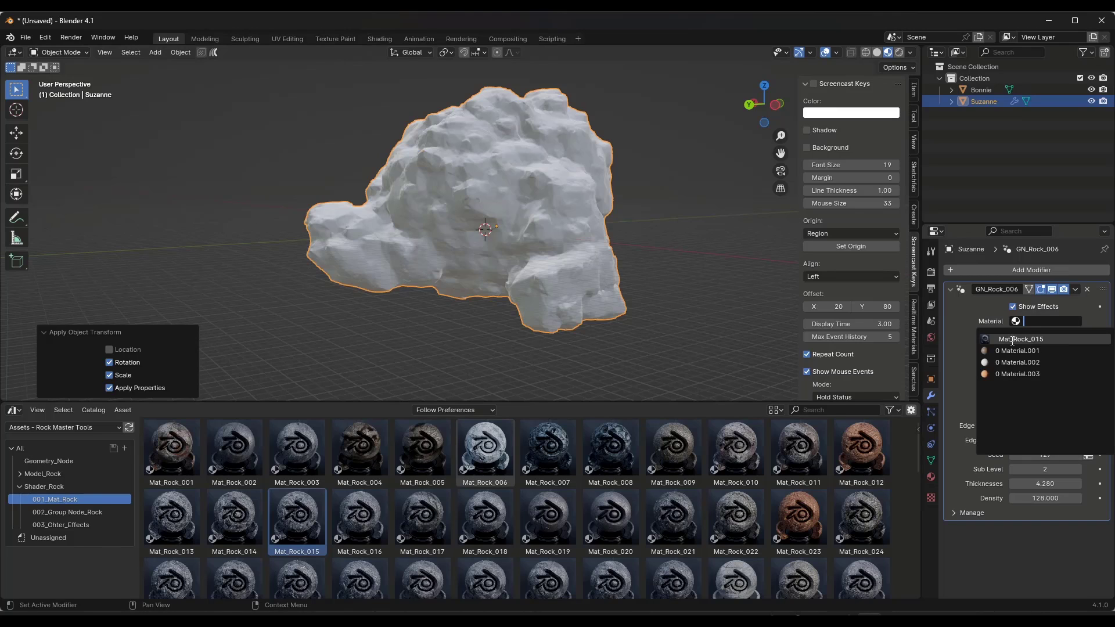
click(1013, 341)
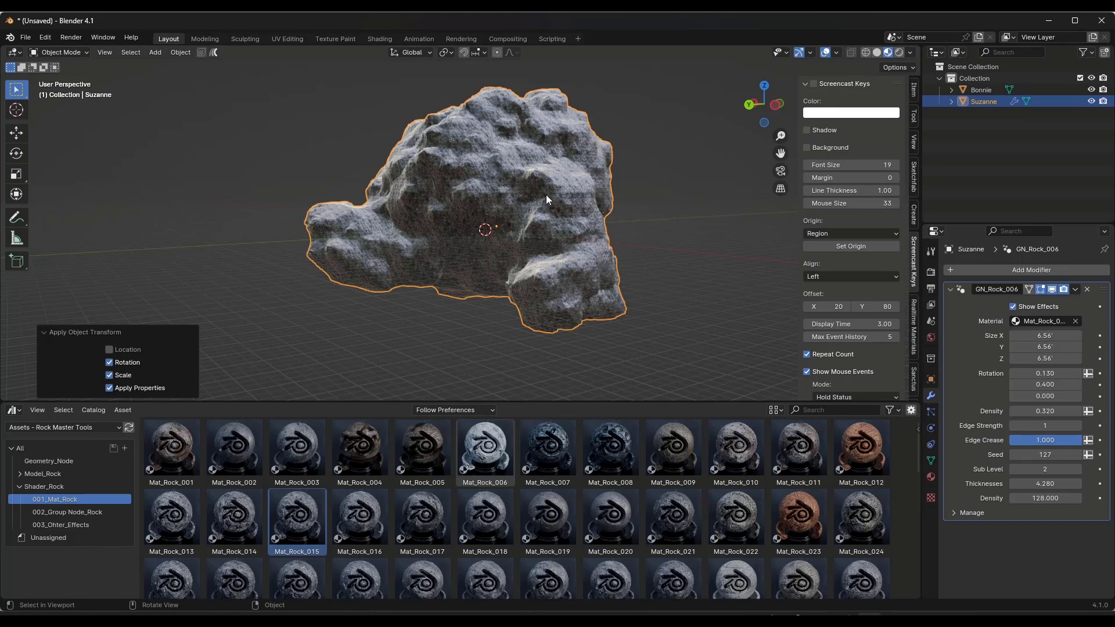
Step: Apply the Suzanne rock's rotation and scale again, and apply its GN_Rock_006 modifier
click(181, 53)
mouse_move(232, 112)
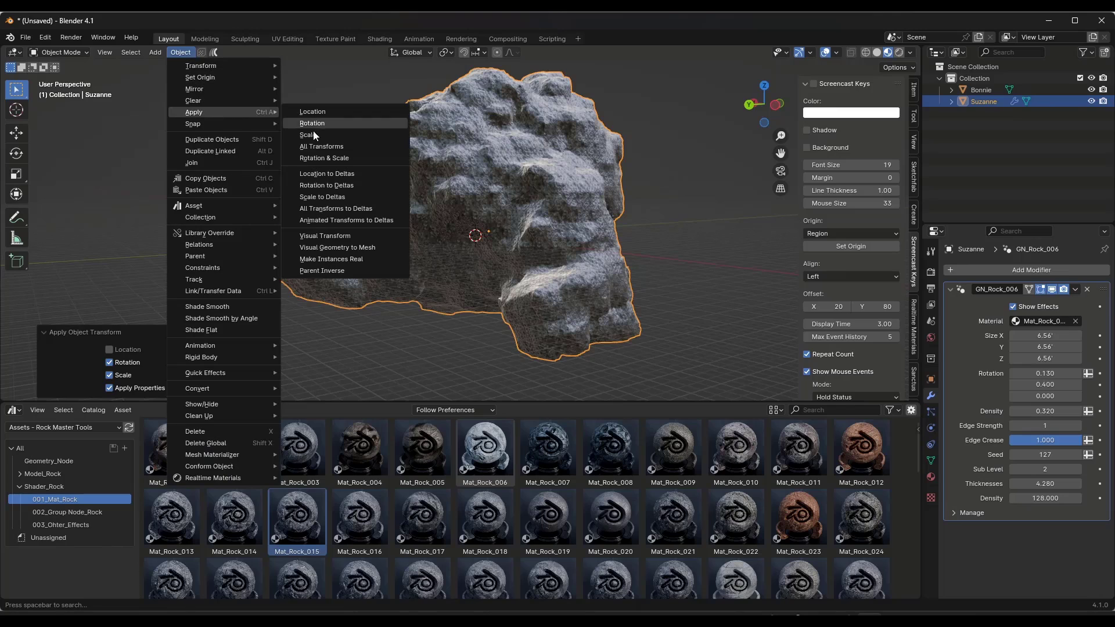
click(327, 157)
middle_drag(532, 229, 587, 243)
scroll(580, 243, down, 3)
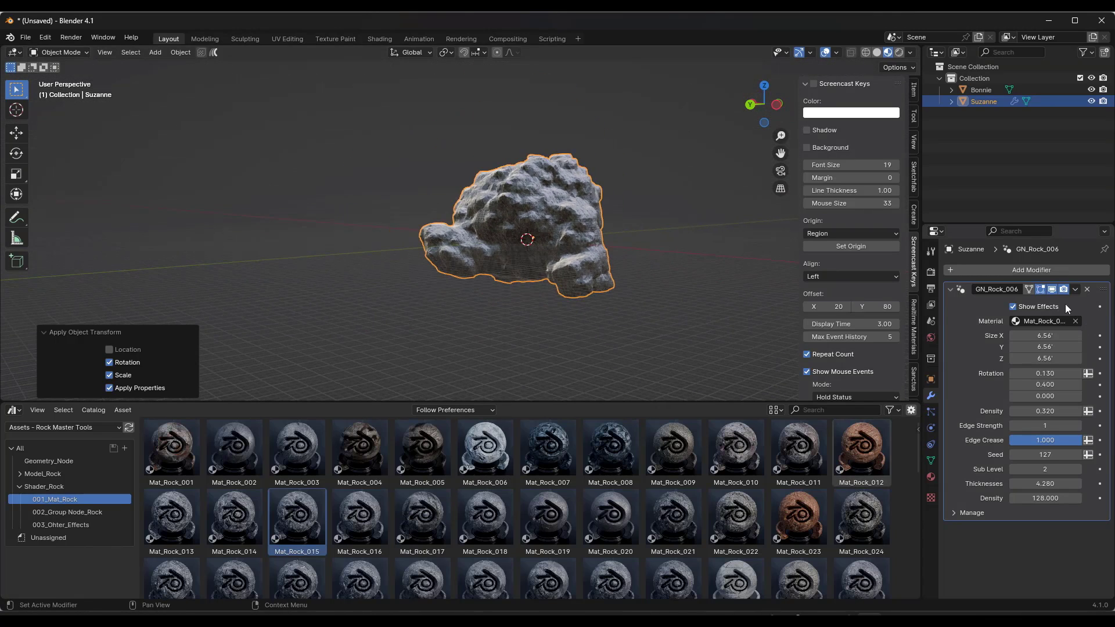
click(1074, 289)
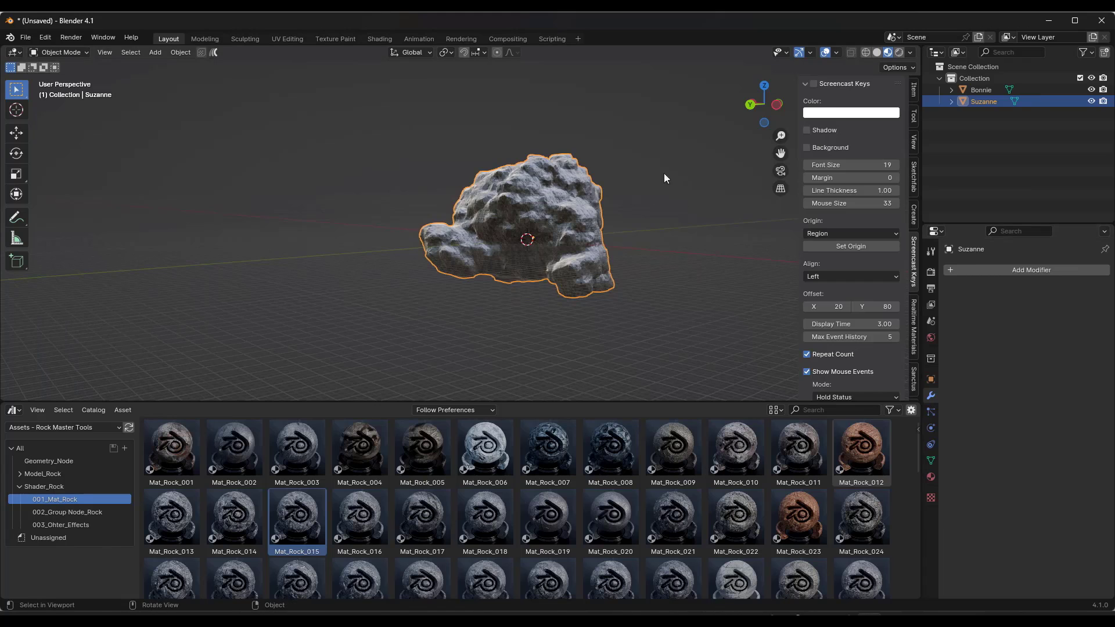
Step: Shrink the Suzanne rock by 0.081 and by a further 0.794 to suit the dog rock beside it
key(s)
click(542, 232)
scroll(536, 231, up, 4)
scroll(530, 246, up, 9)
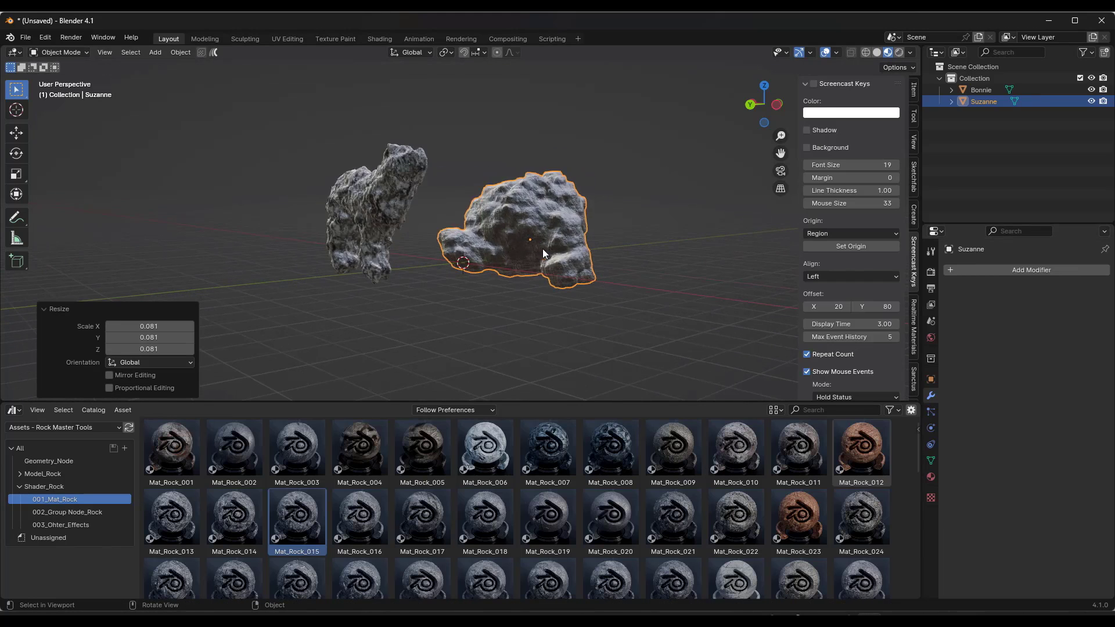
key(s)
click(586, 210)
middle_drag(586, 210, 569, 226)
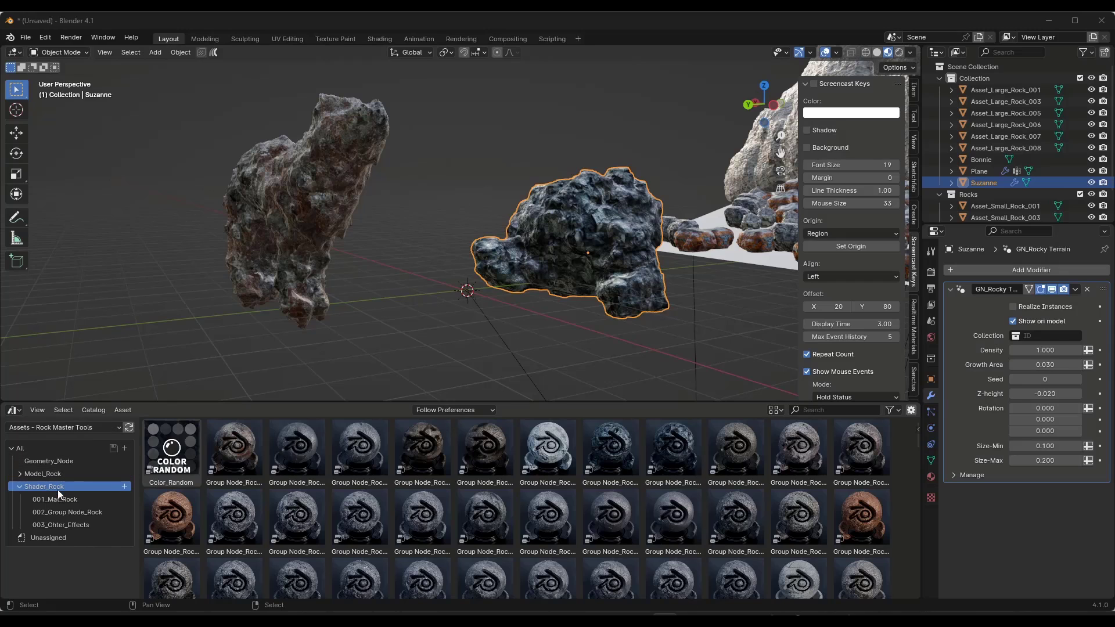
Step: In the Shading workspace, create a new material for Suzanne and add Group Node_Rock_006 from the 002_Group Node_Rock catalog
click(61, 499)
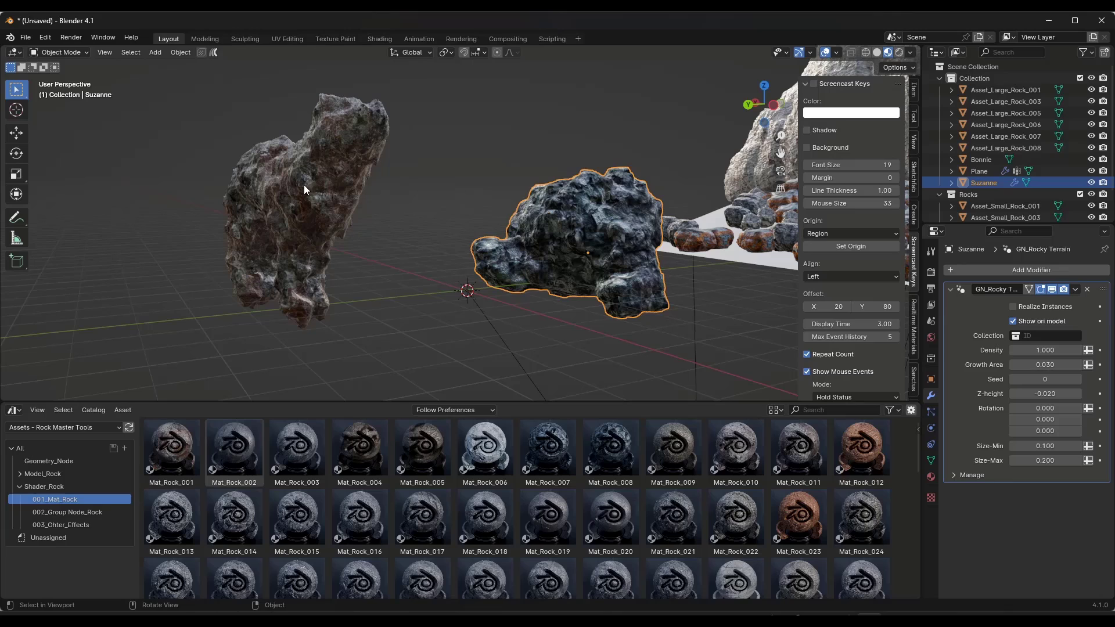
click(79, 512)
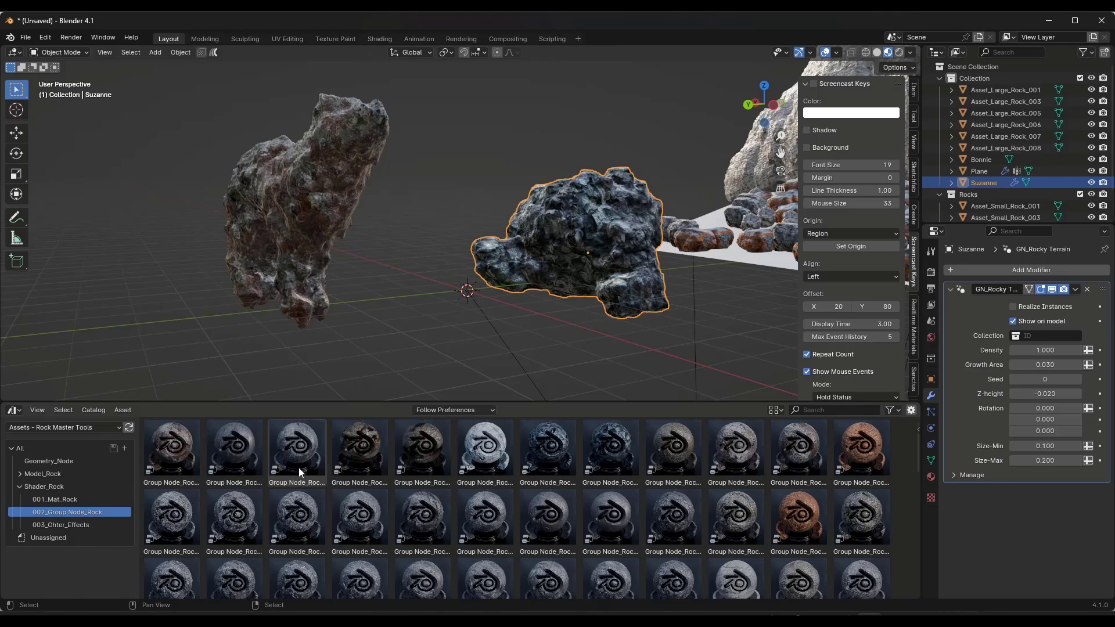
click(379, 39)
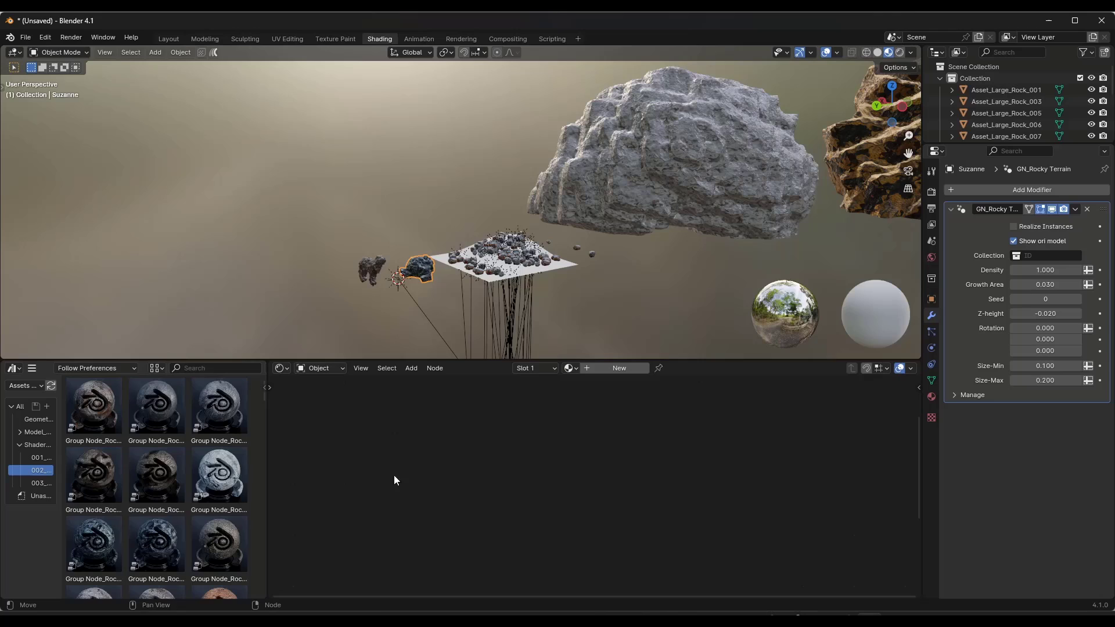
drag(219, 474, 456, 469)
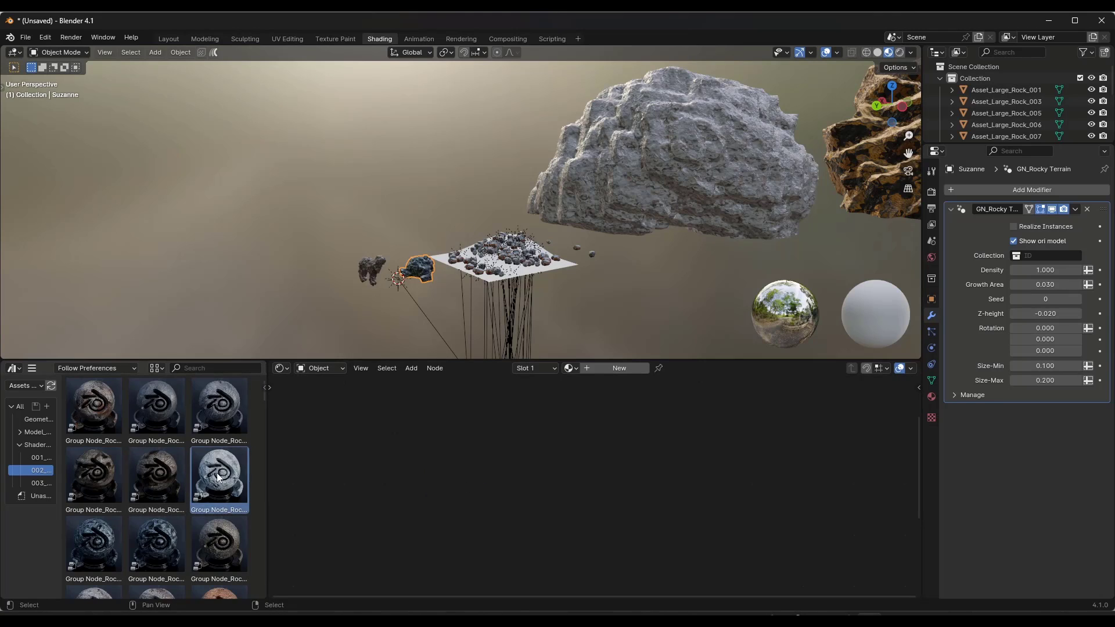
drag(225, 469, 424, 432)
click(617, 368)
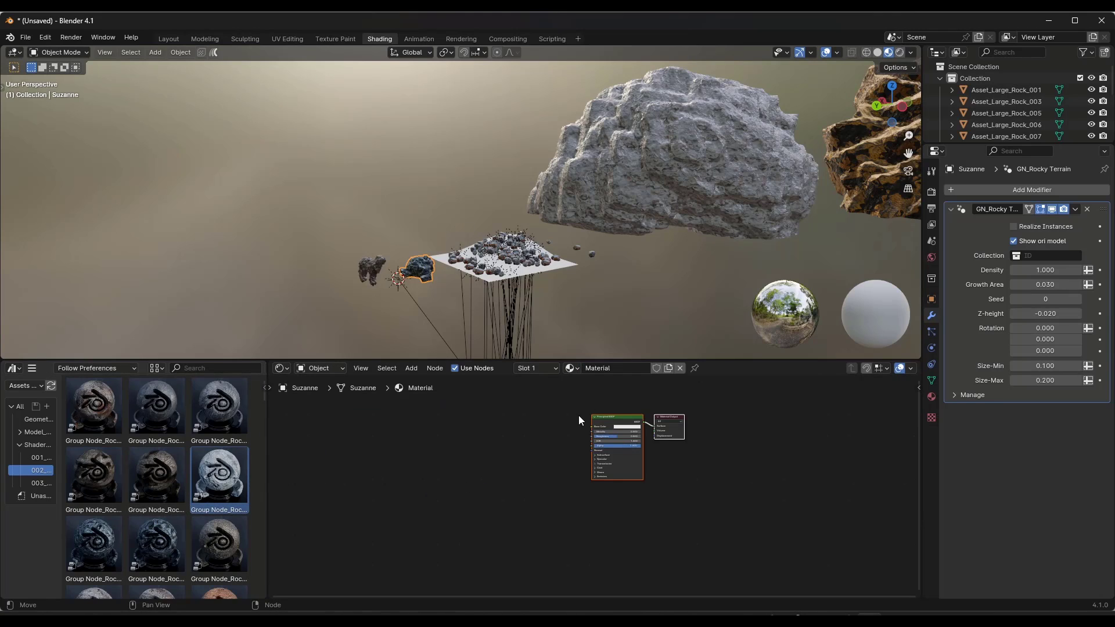
drag(490, 447, 505, 447)
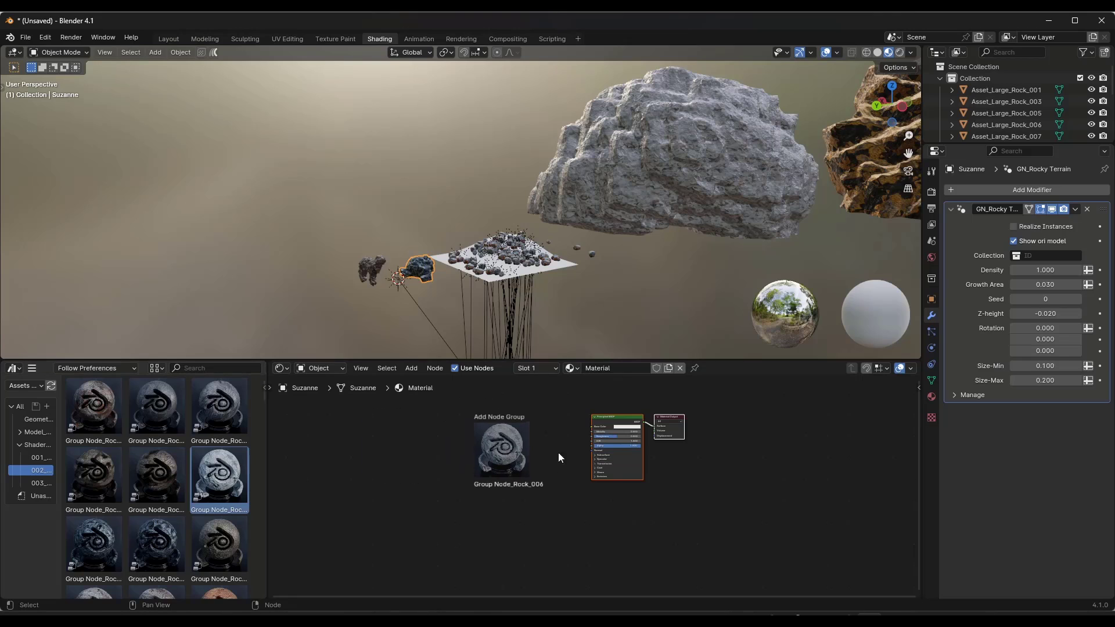
scroll(550, 457, up, 9)
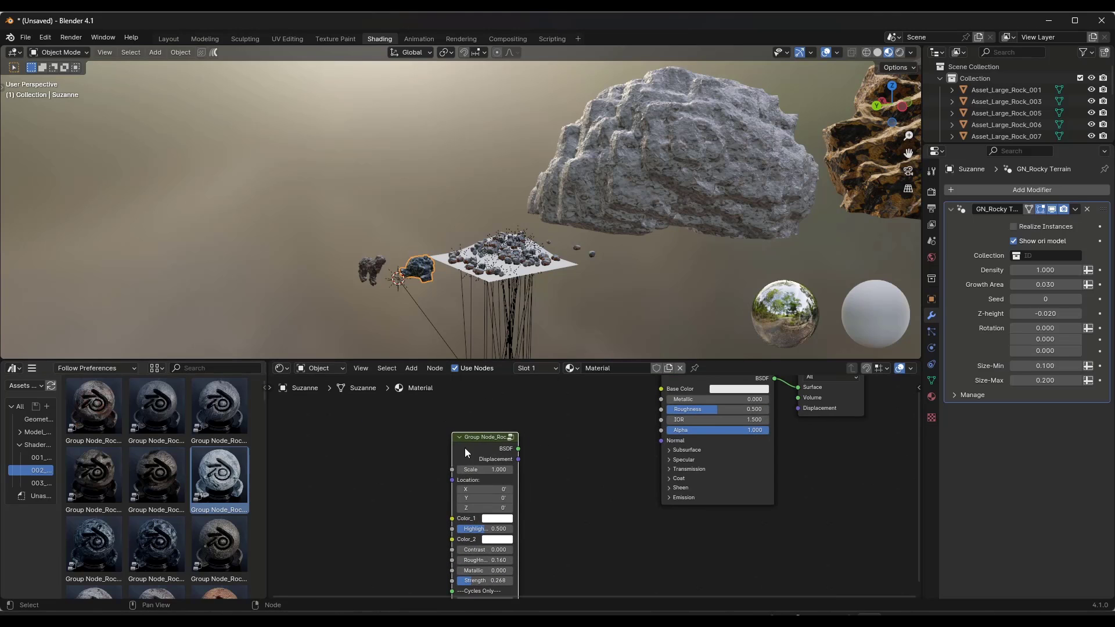
scroll(222, 458, down, 4)
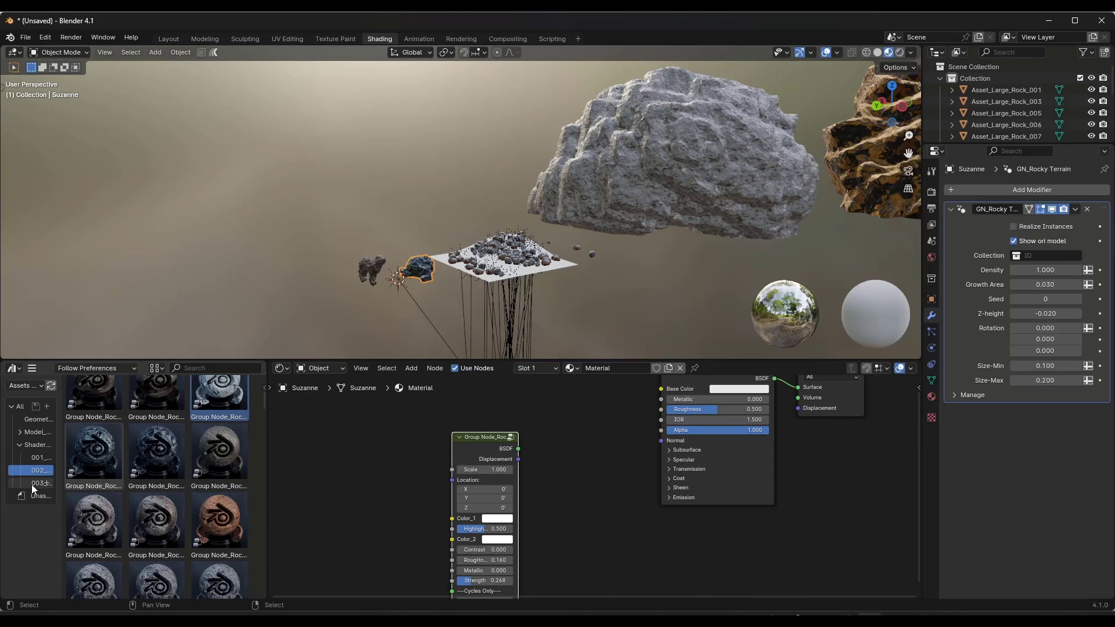
Step: Return to the Layout workspace and show the 003_Ohter_Effects catalog
click(168, 39)
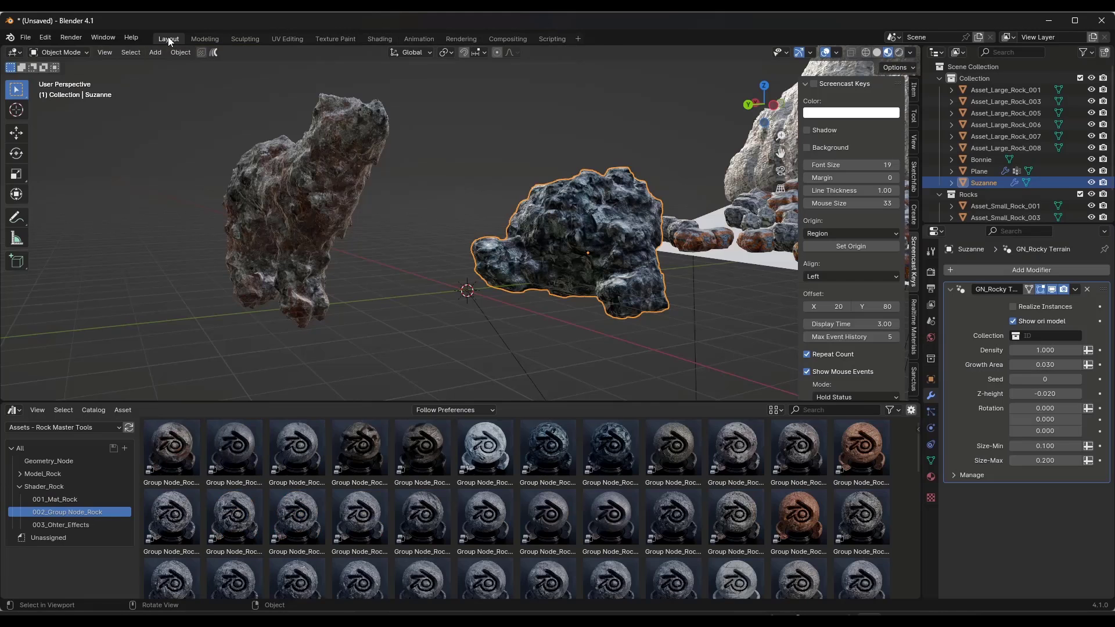
click(71, 524)
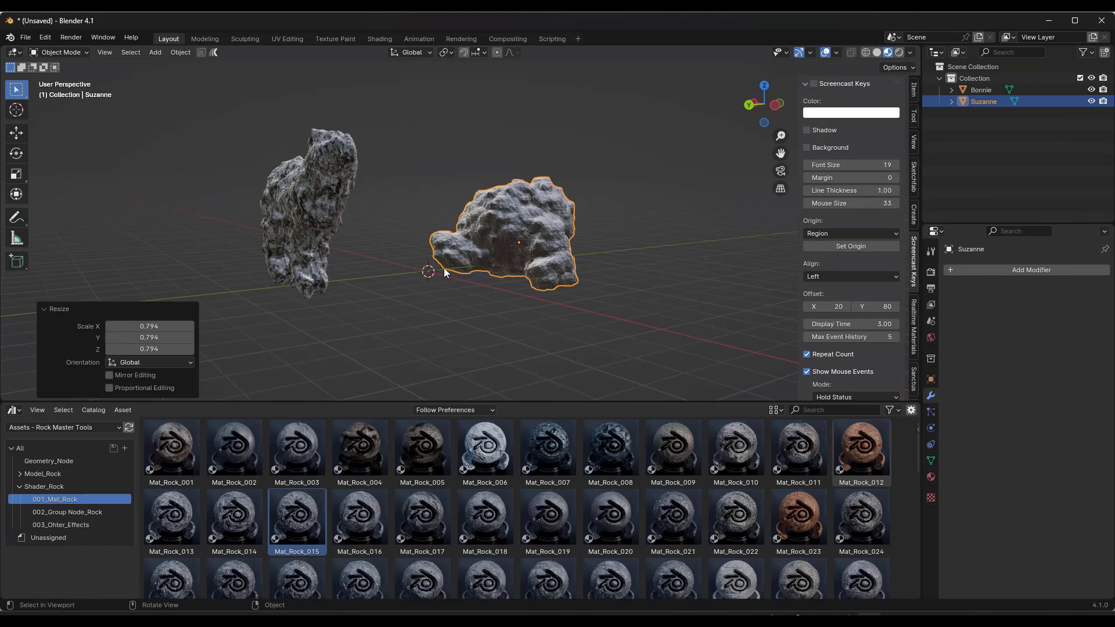
Step: Apply the rotation and scale of the resized Suzanne rock
middle_drag(444, 268, 568, 234)
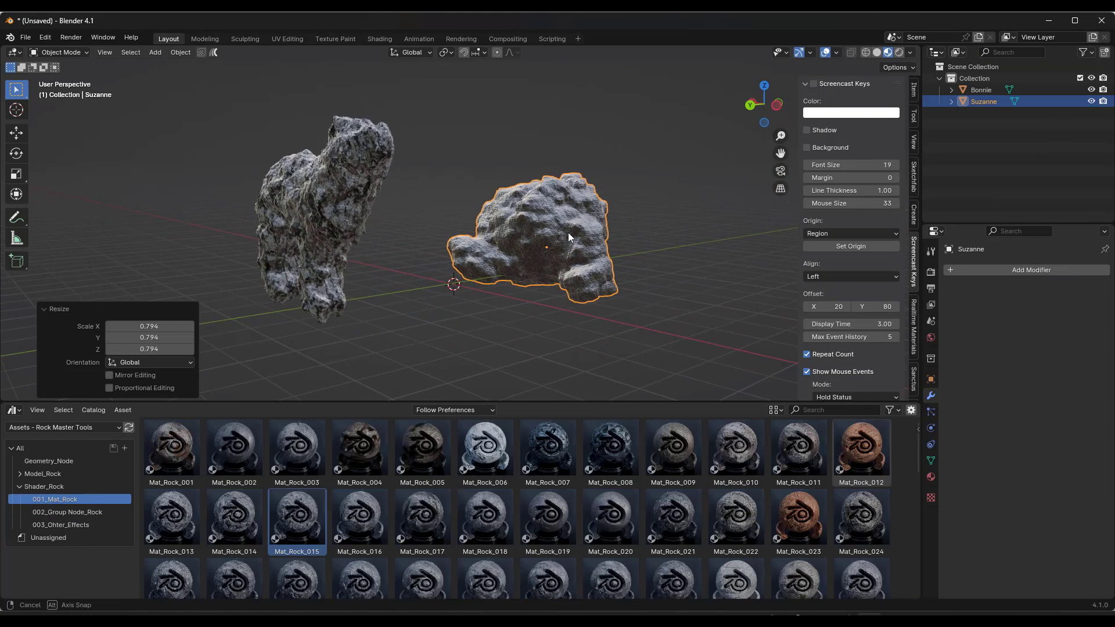
click(181, 53)
mouse_move(210, 112)
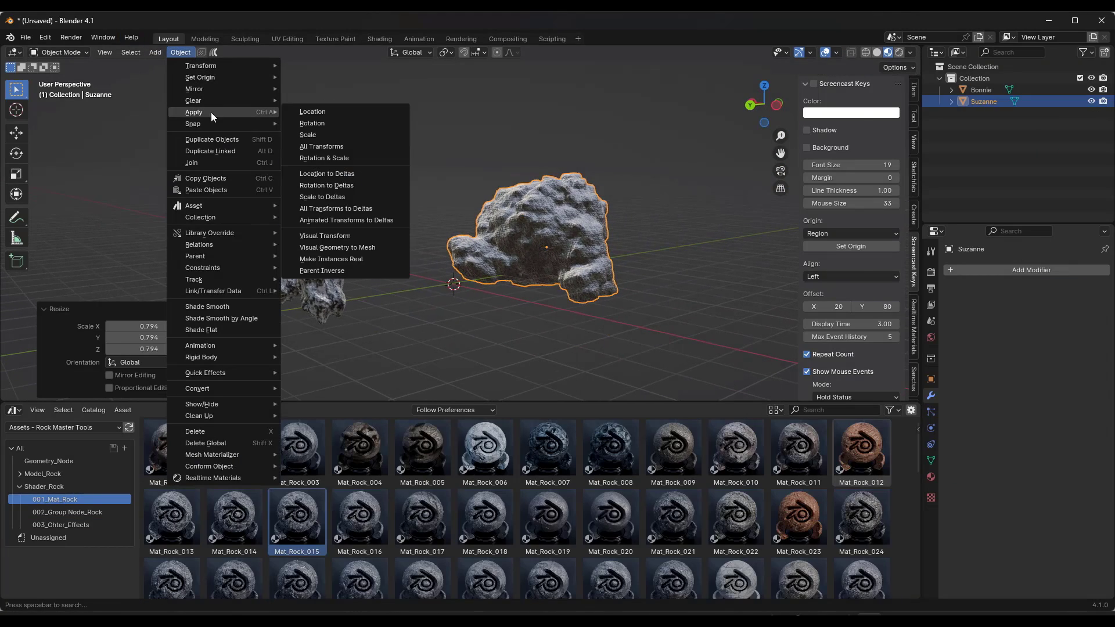
click(321, 159)
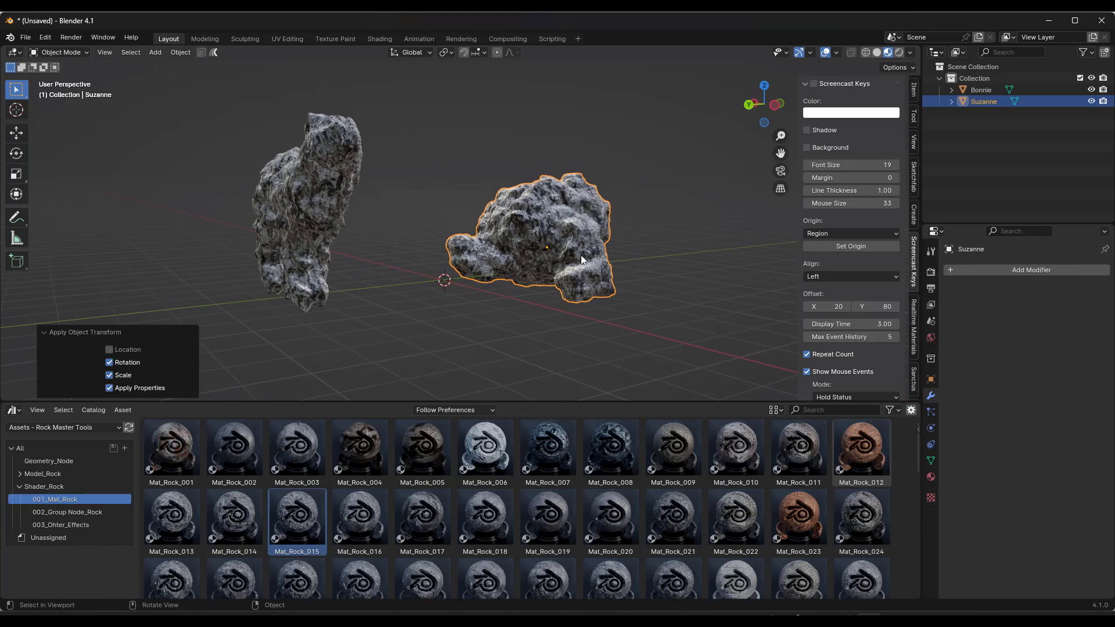
Step: Try the Mat_Rock_005 material on the Suzanne rock and replace it with Mat_Rock_007
drag(448, 433, 545, 271)
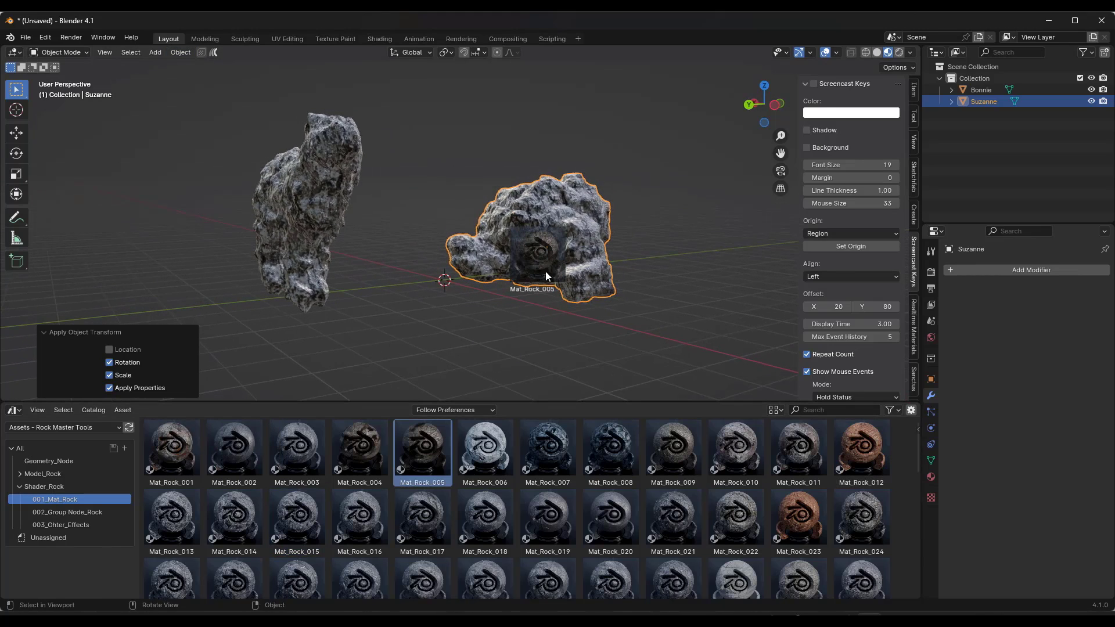
drag(572, 233, 572, 234)
scroll(568, 247, up, 6)
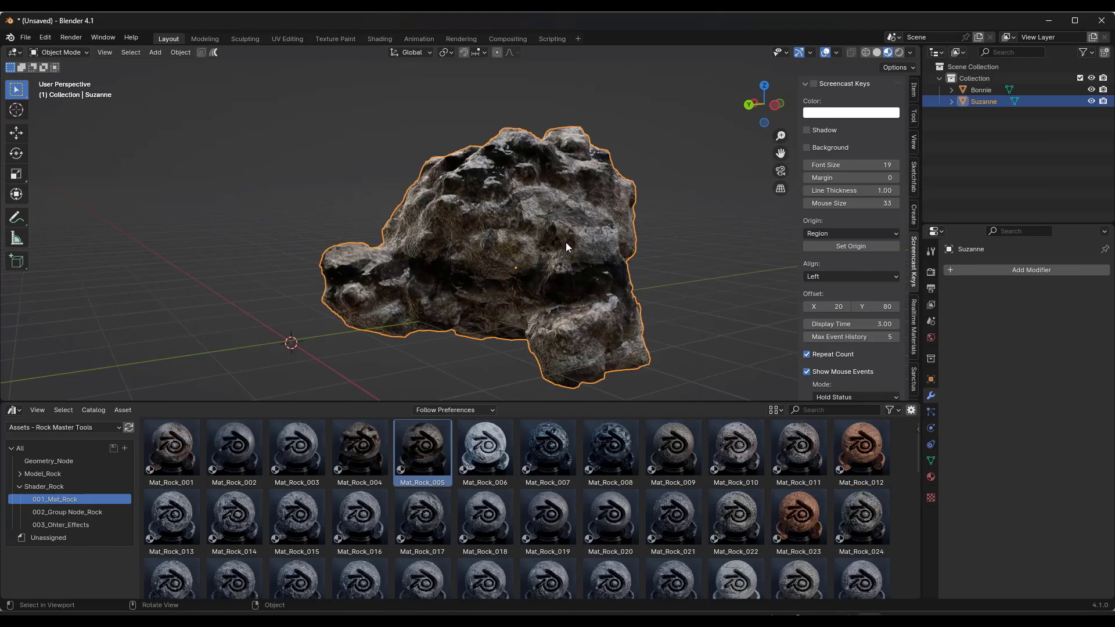
scroll(570, 253, down, 3)
drag(547, 450, 489, 280)
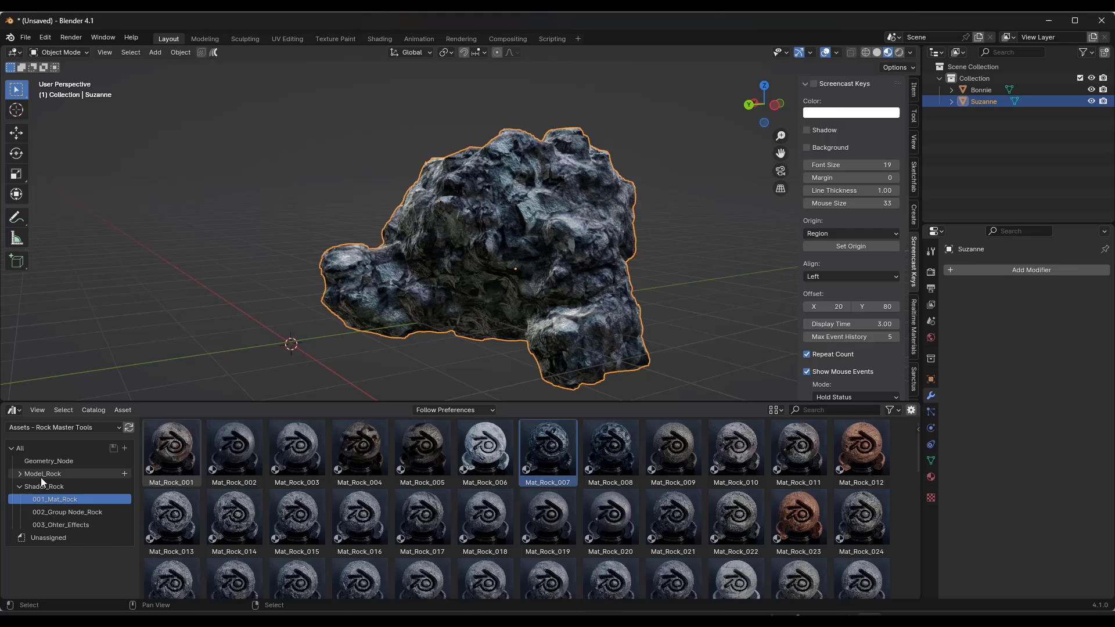
Step: Add the GN_Rocky Terrain asset from the Geometry_Node catalog to the Suzanne rock
click(43, 461)
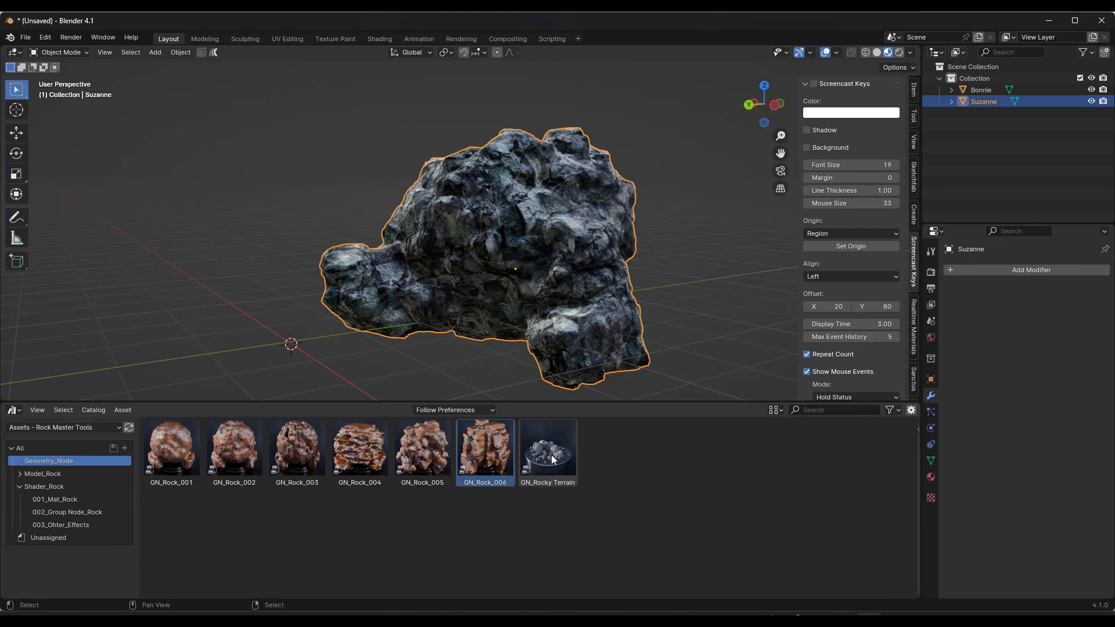
drag(548, 458, 633, 284)
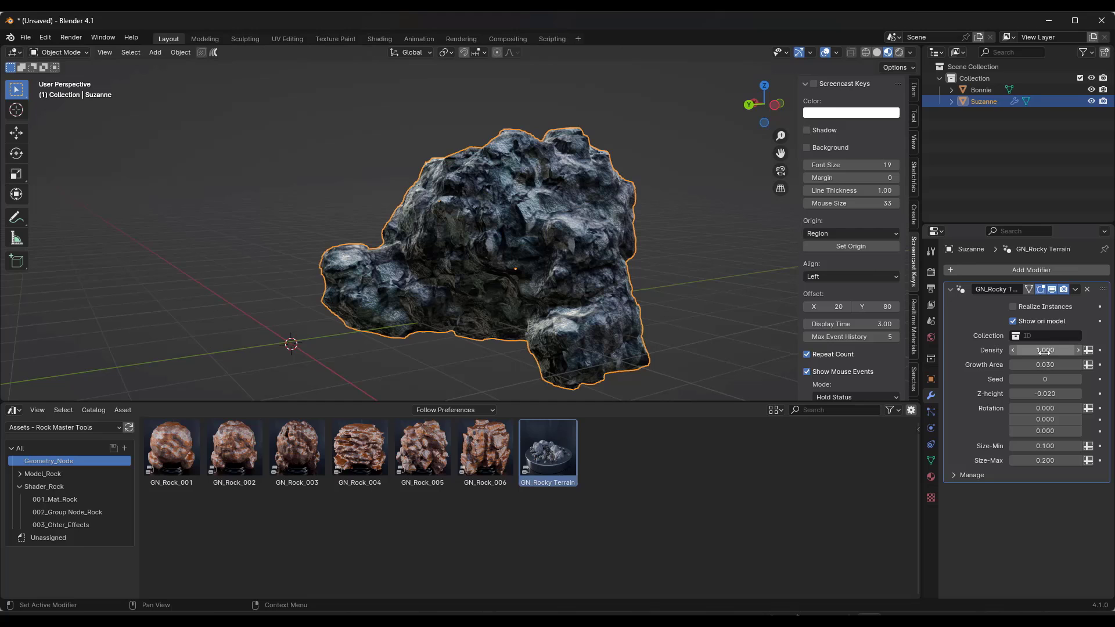
Step: Add a 2' mesh plane to the scene near the two rocks
scroll(377, 283, down, 6)
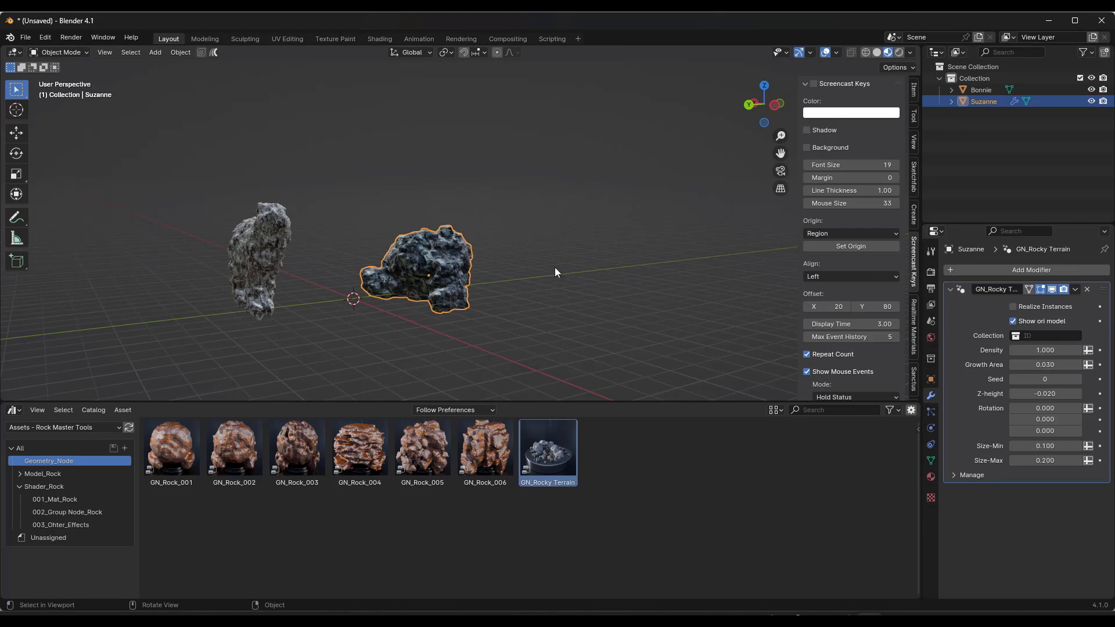
key(shift+a)
mouse_move(555, 262)
click(642, 264)
Step: Move the plane to the open area beside the Suzanne rock and scale it by 8.460
scroll(440, 287, down, 3)
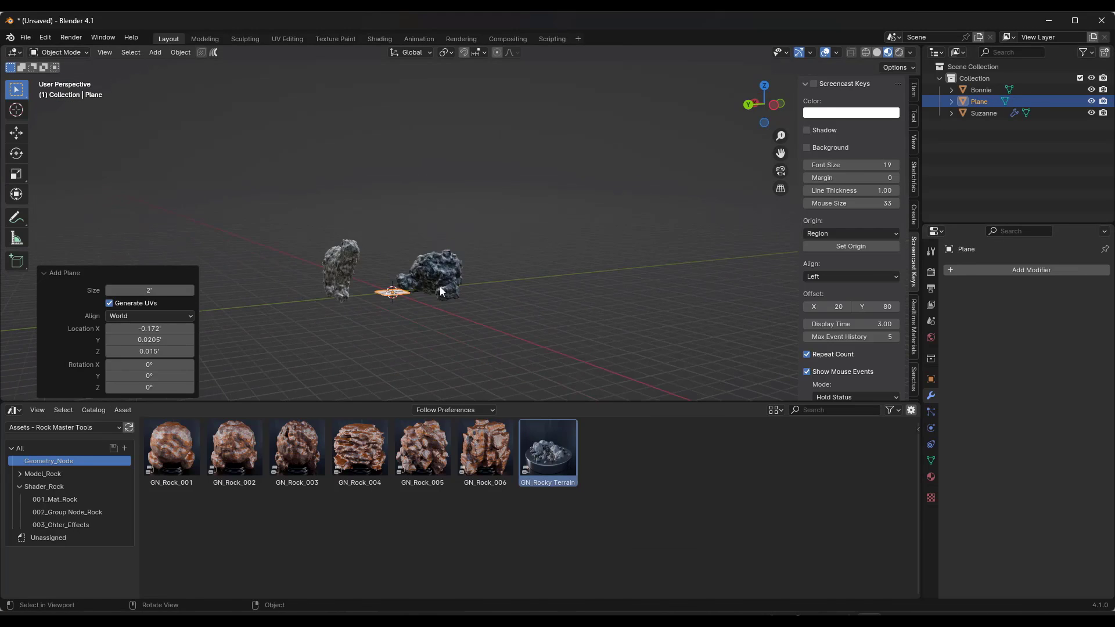
key(g)
click(611, 277)
key(s)
click(812, 298)
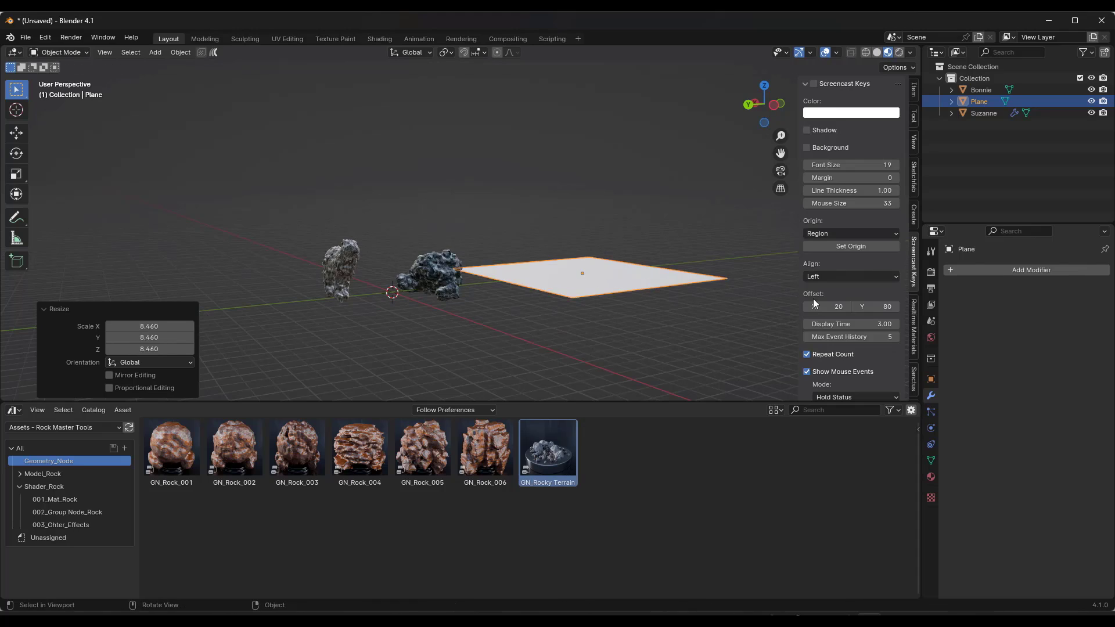
scroll(684, 305, up, 6)
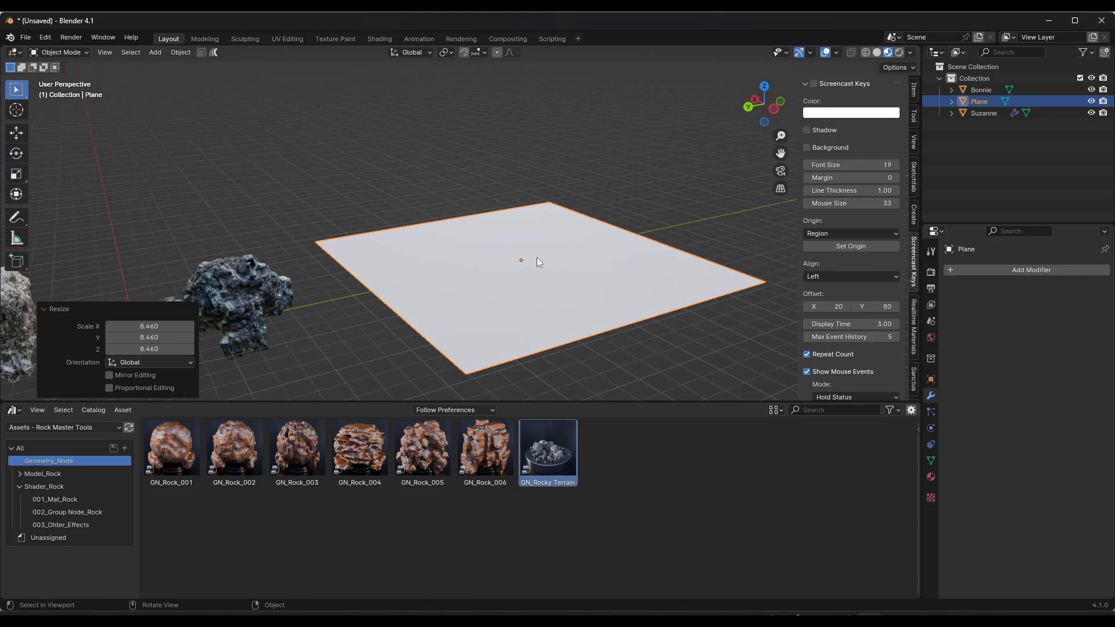
Step: Subdivide the plane repeatedly in edit mode into a dense grid of faces
key(Tab)
right_click(515, 259)
click(518, 261)
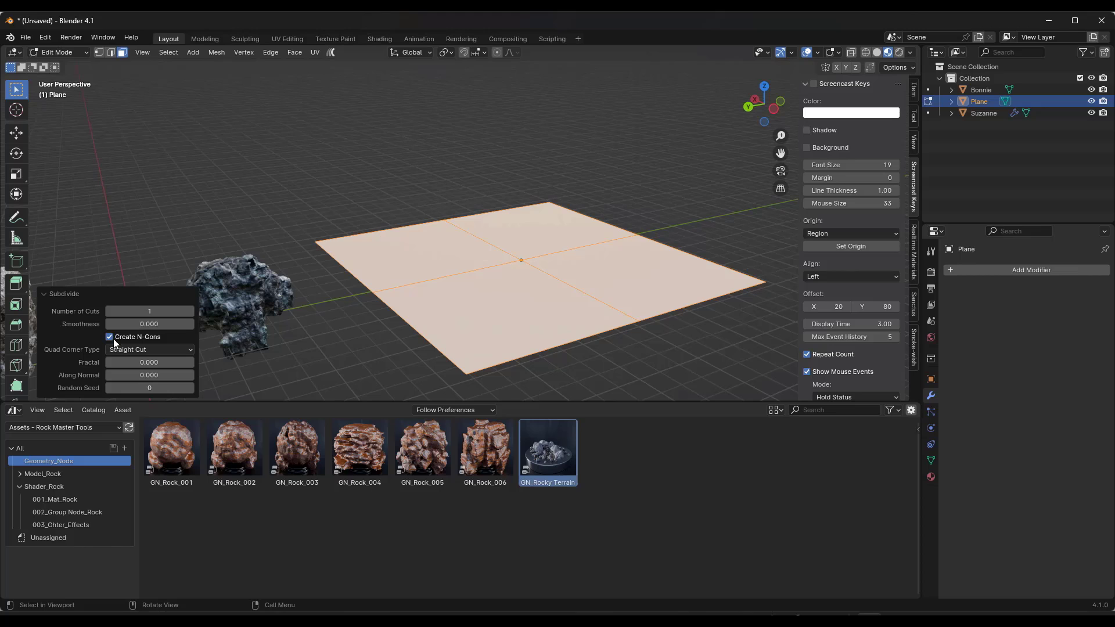
right_click(467, 262)
click(459, 262)
click(190, 312)
Step: Raise a vertex near the plane's far corner 2.084' along Z with smooth proportional editing, size 3.452, forming a hill, and return to object mode
key(1)
click(552, 221)
scroll(551, 221, down, 2)
key(o)
key(g)
key(z)
scroll(550, 201, down, 10)
click(551, 200)
scroll(550, 219, up, 3)
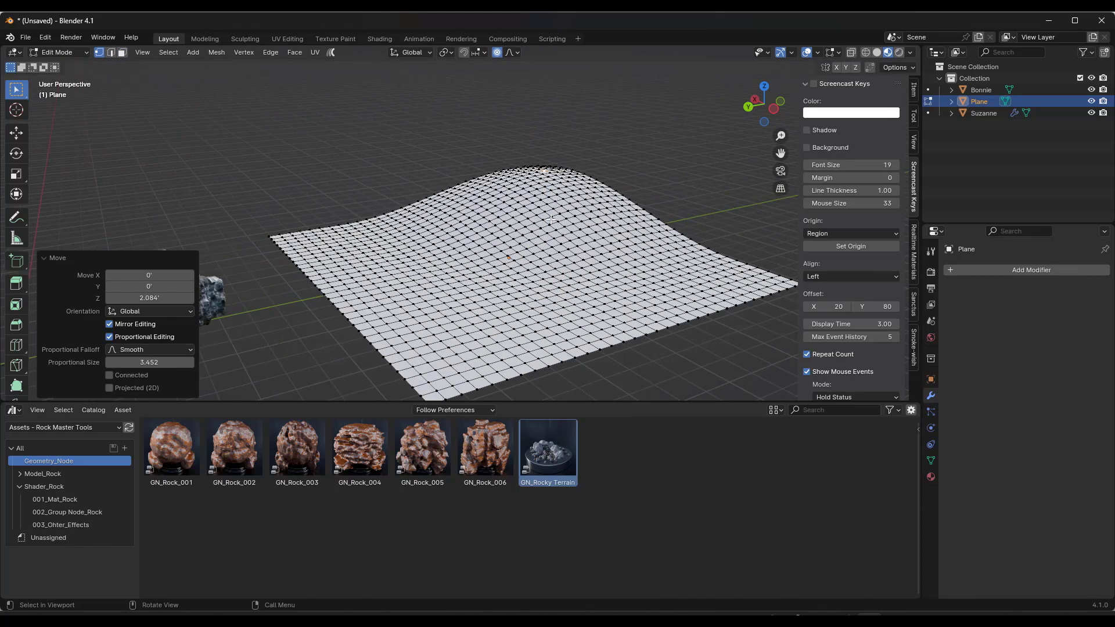
key(Tab)
scroll(540, 198, down, 2)
shift+middle_drag(534, 182, 533, 166)
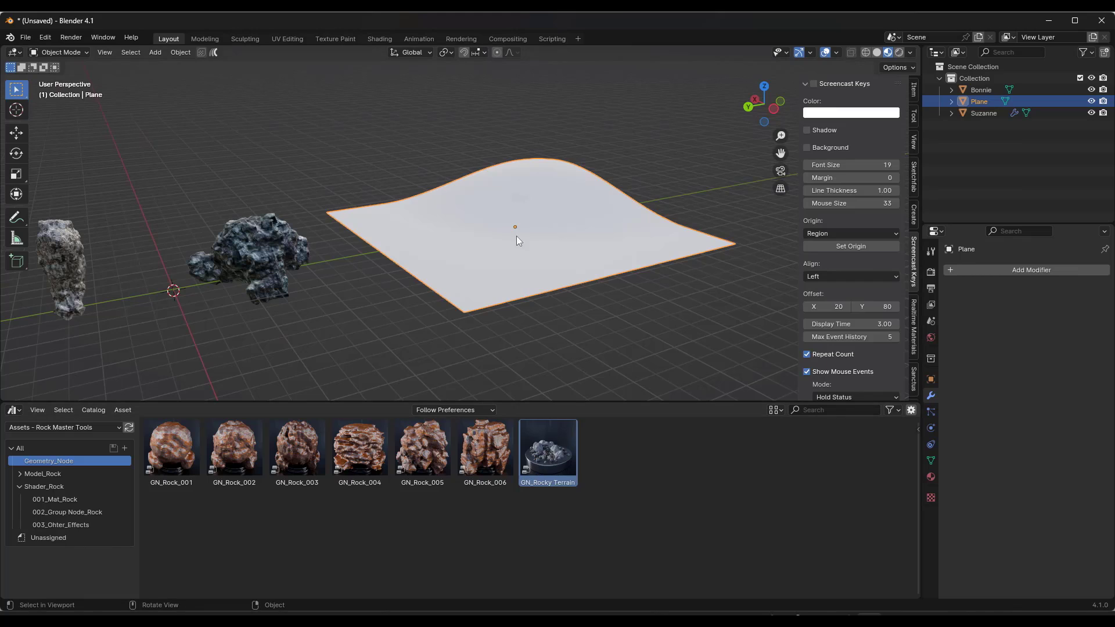
Step: Apply the plane's rotation and scale, and add the GN_Rocky Terrain asset to it
click(174, 54)
mouse_move(194, 112)
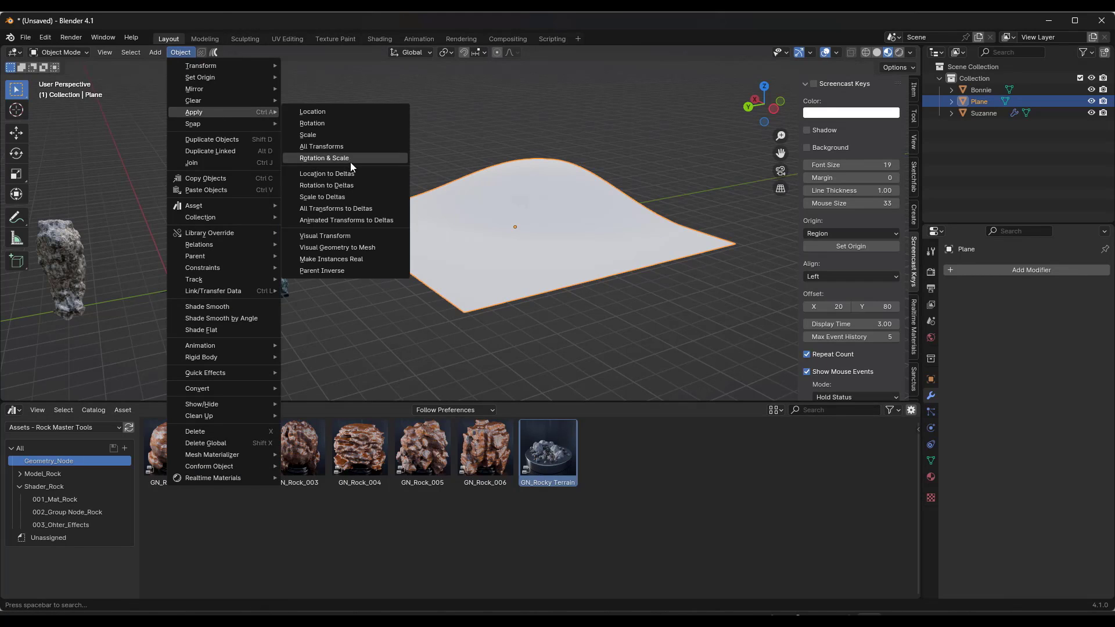
click(344, 158)
drag(552, 460, 493, 231)
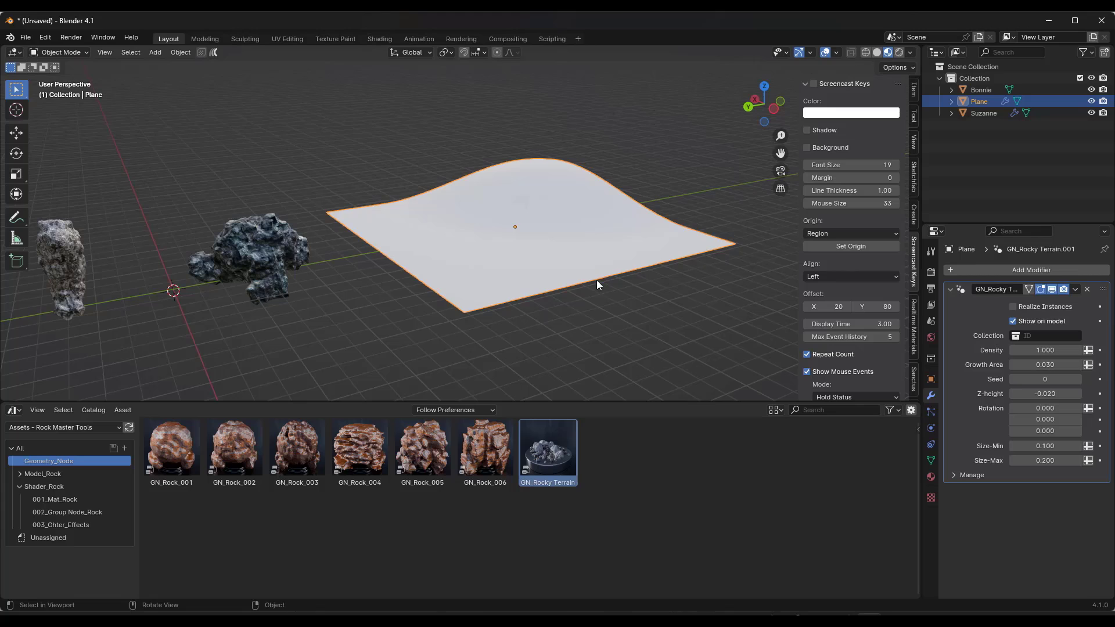
scroll(438, 241, down, 2)
scroll(543, 215, up, 2)
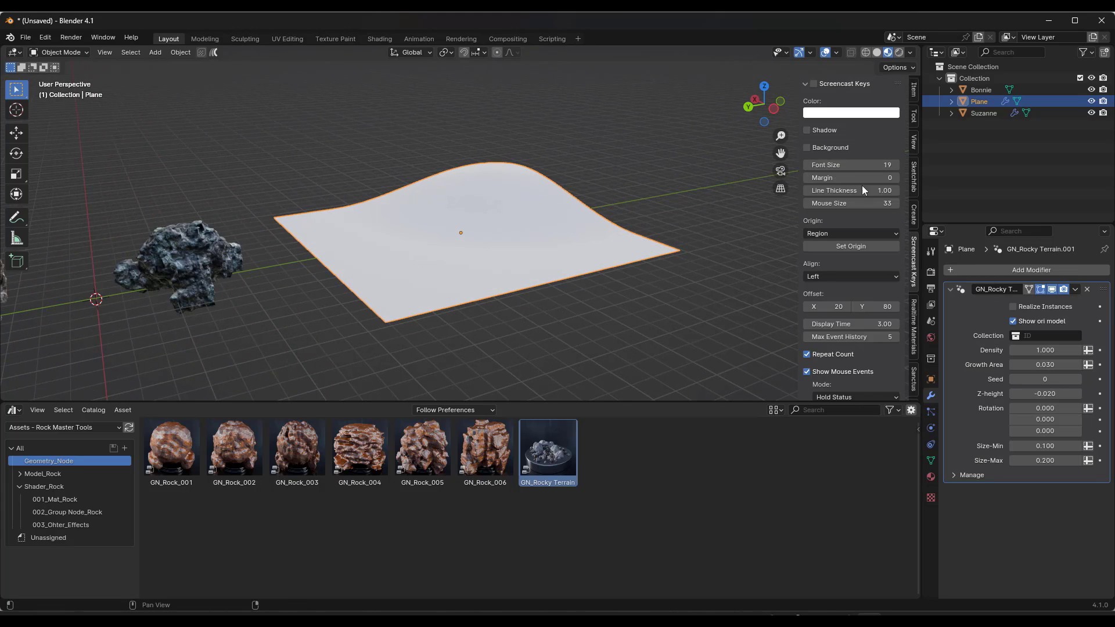
Step: Create a new scene collection and name it Rocks
right_click(978, 144)
click(929, 145)
double_click(987, 125)
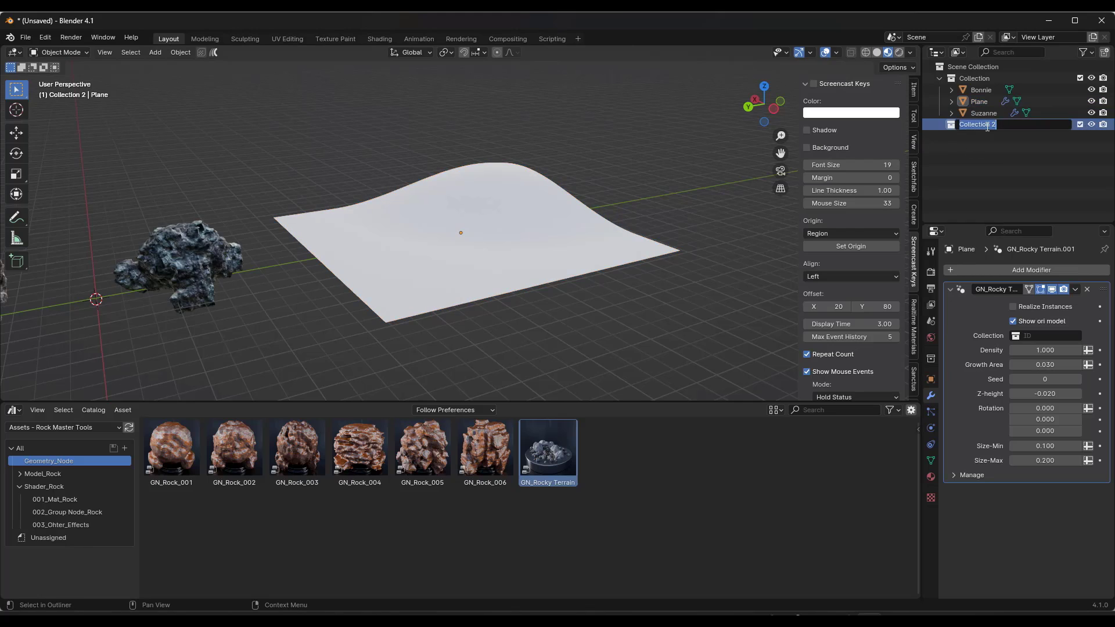
text(Rocks)
key(Return)
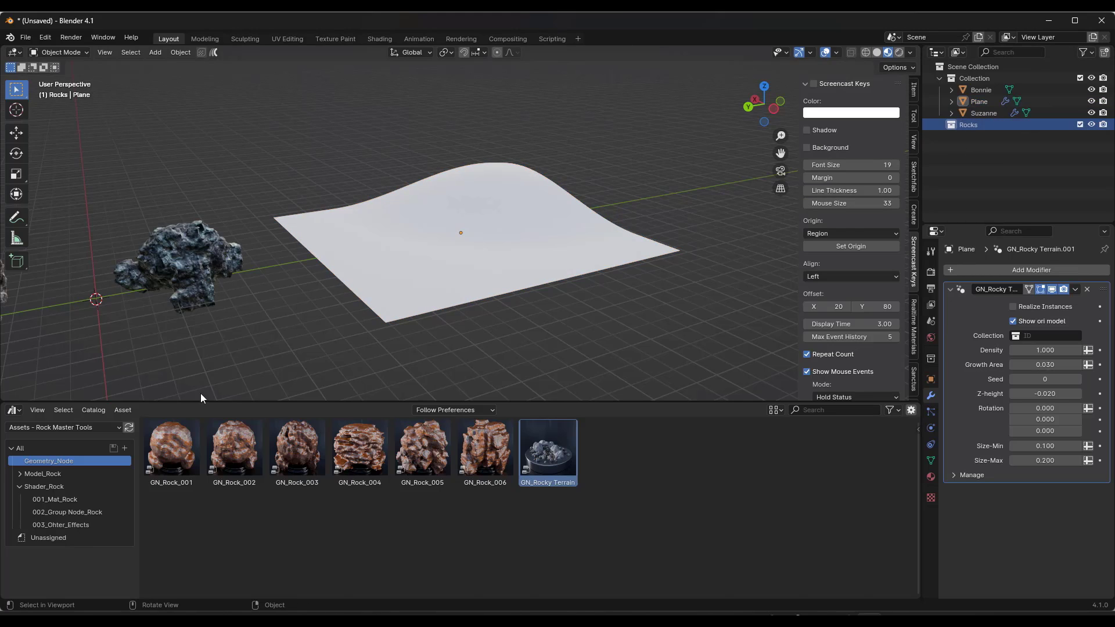
Step: Place Asset_Small_Rock_001, 003 and 004 from the 001_Asset_Small_Rock catalog beside the plane
click(37, 475)
click(20, 474)
click(61, 486)
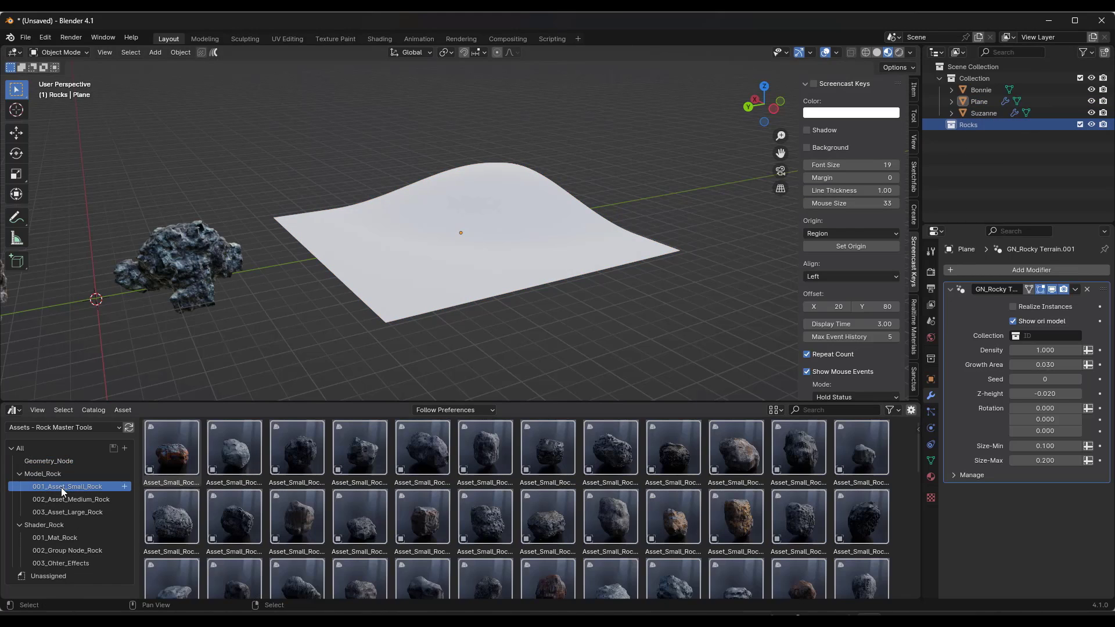
click(162, 454)
drag(161, 454, 666, 209)
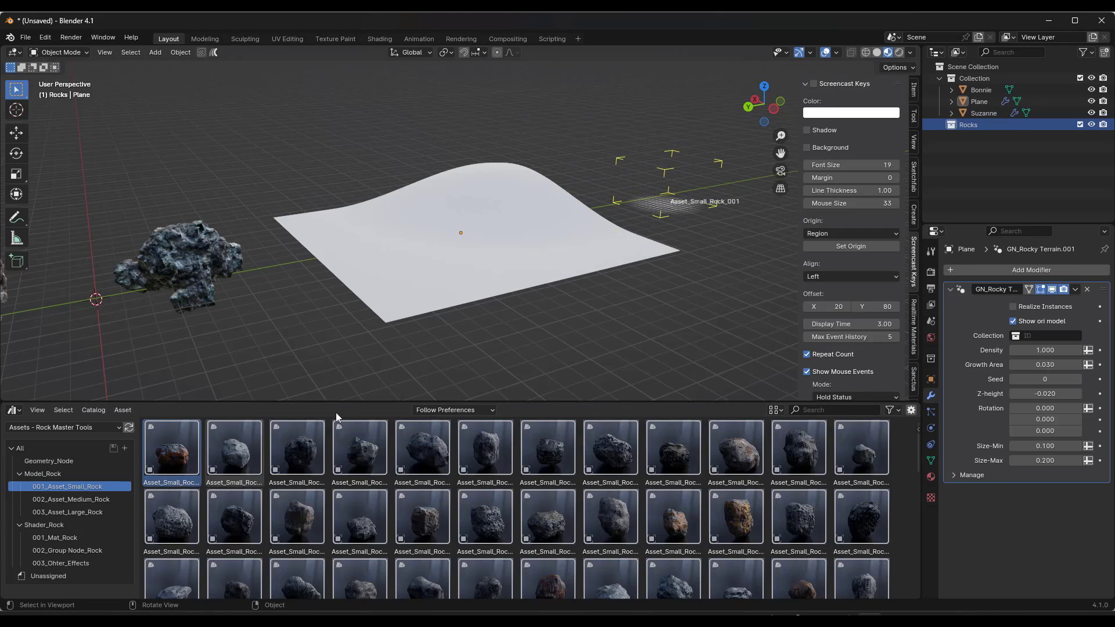
drag(300, 455, 720, 218)
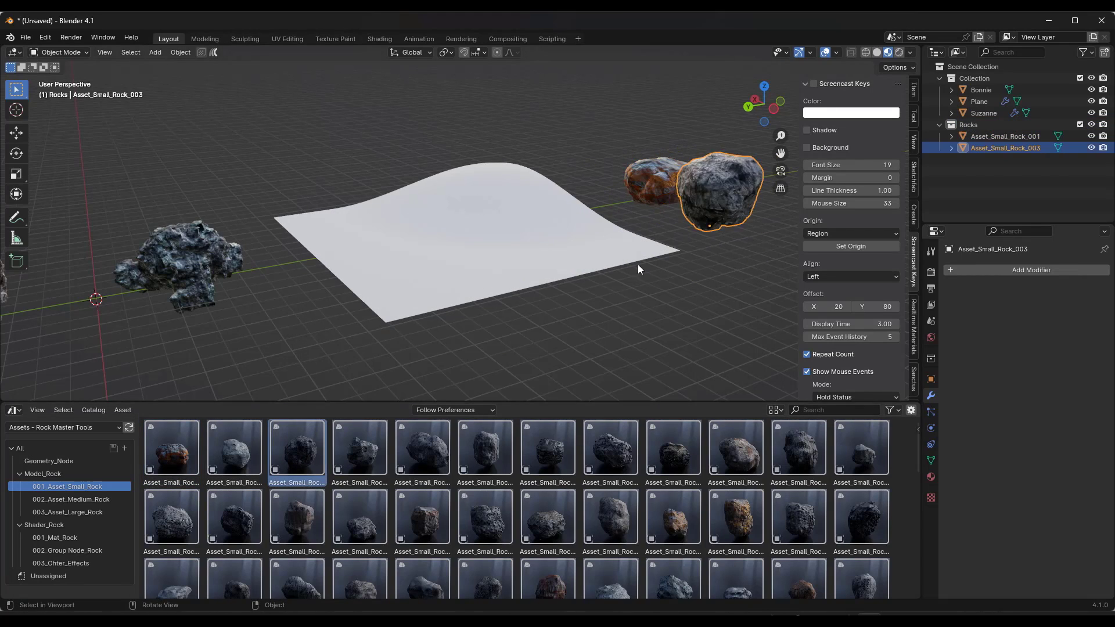
drag(360, 452, 592, 203)
Step: Shrink the three small rocks to pebble size, scaling Asset_Small_Rock_003 by 0.230
key(s)
click(586, 169)
click(666, 175)
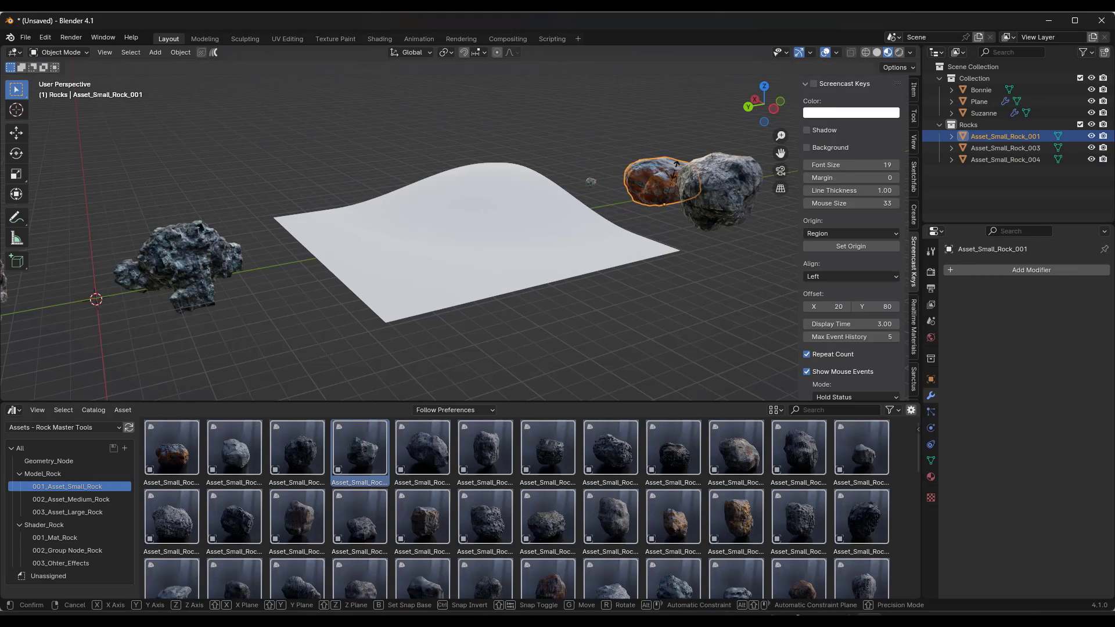
key(s)
click(668, 189)
click(716, 183)
key(s)
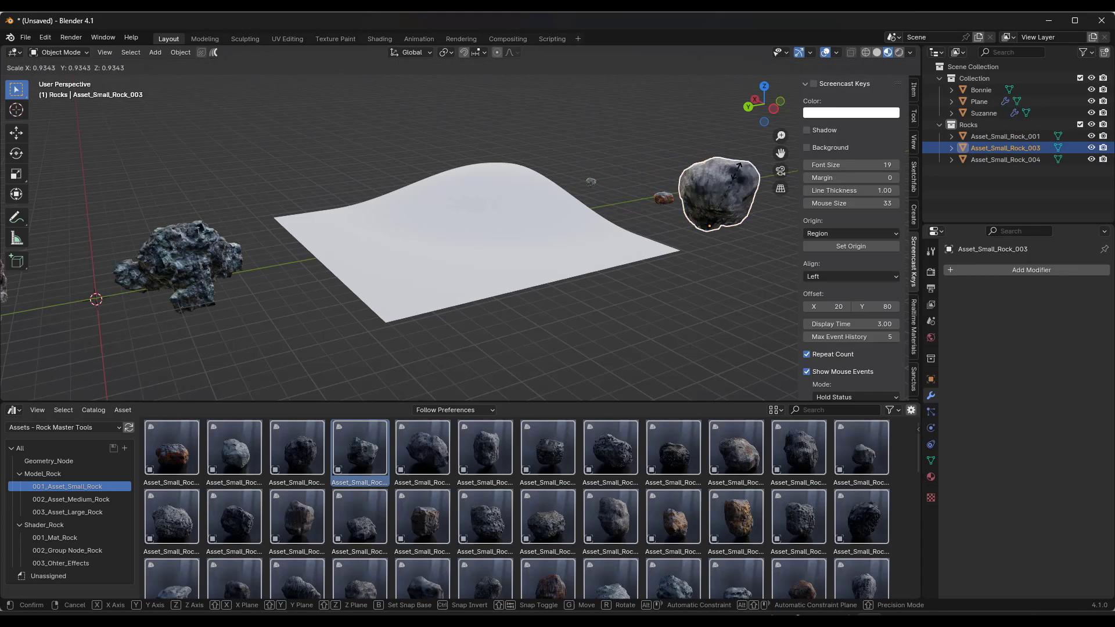
click(720, 217)
Step: Apply rotation and scale to the shrunken small rocks, including Asset_Small_Rock_003 and 004
click(189, 56)
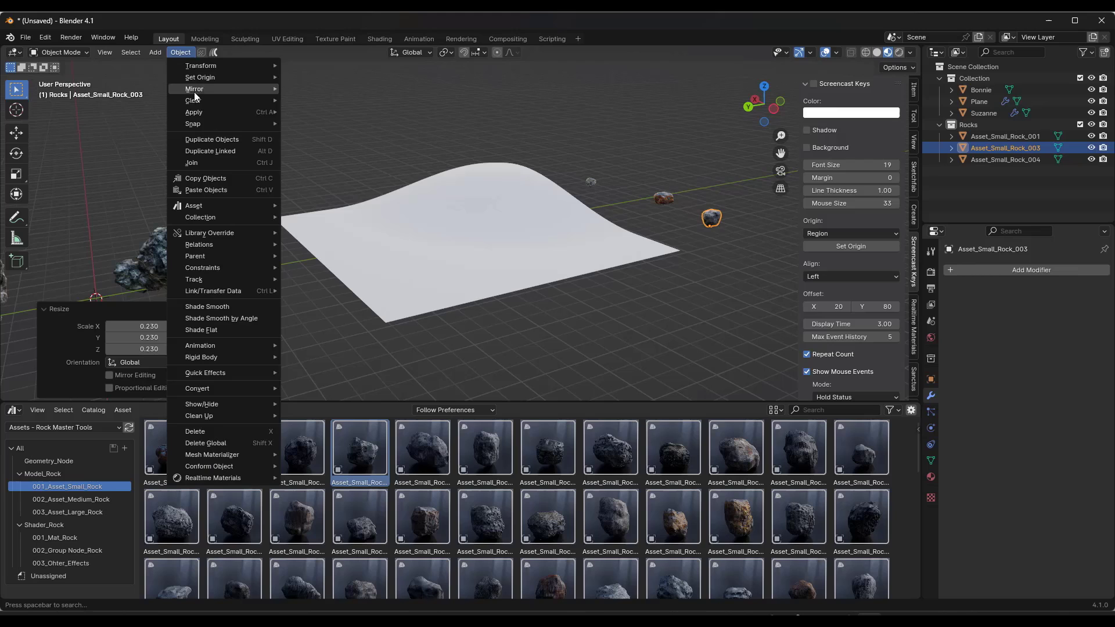
mouse_move(238, 112)
click(321, 154)
click(183, 57)
mouse_move(203, 113)
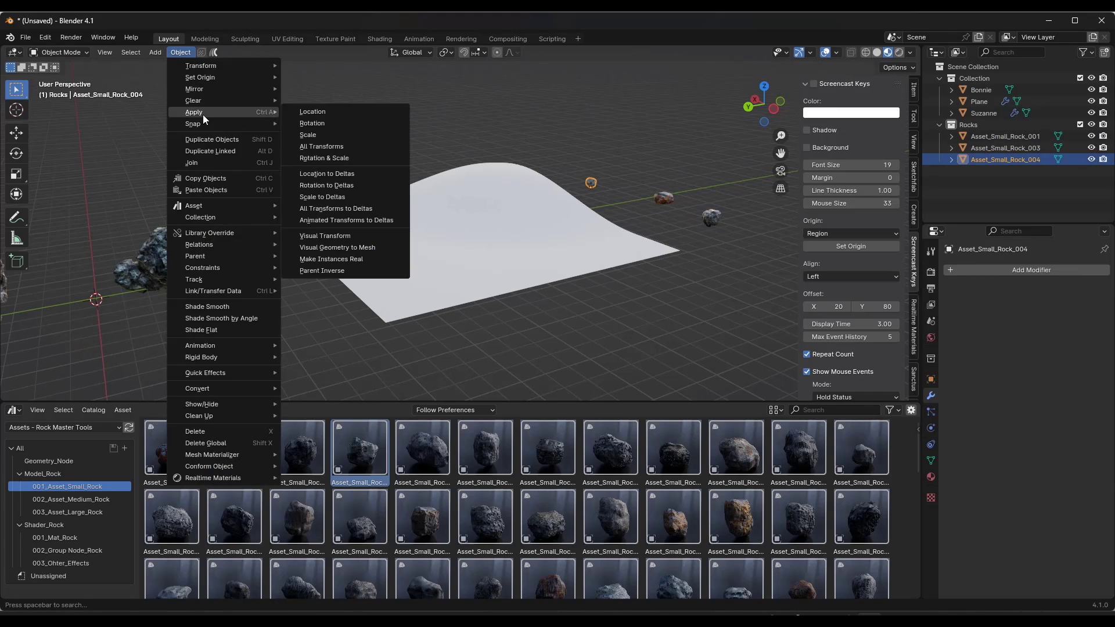
Step: Assign the Rocks collection to the plane's rocky terrain modifier, with density 25.370 and minimum and maximum size 0.860
click(1024, 336)
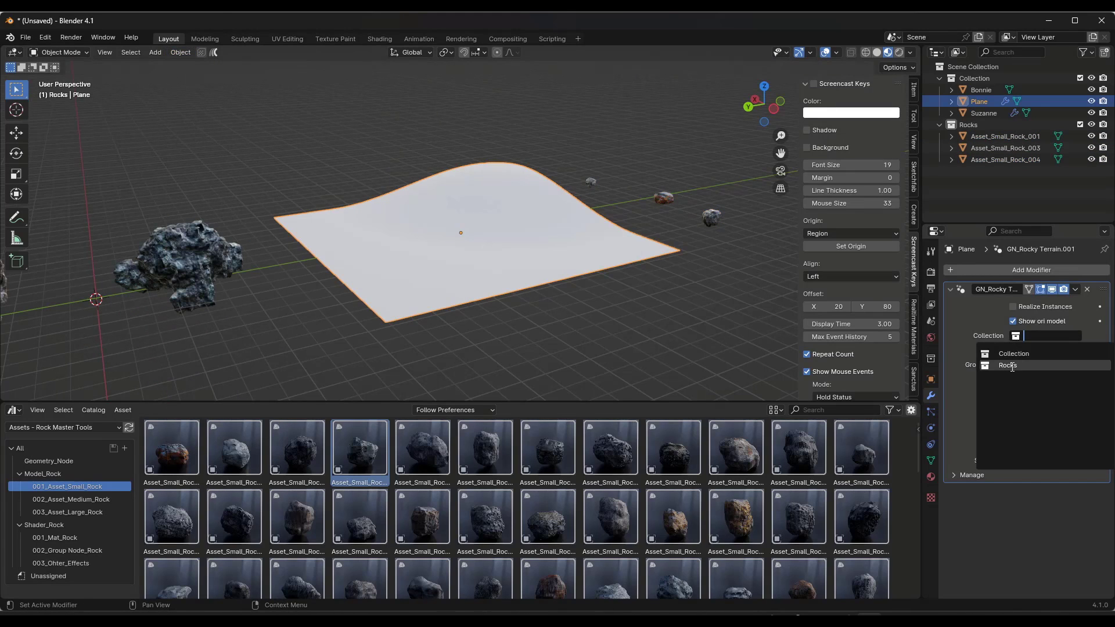
click(1012, 365)
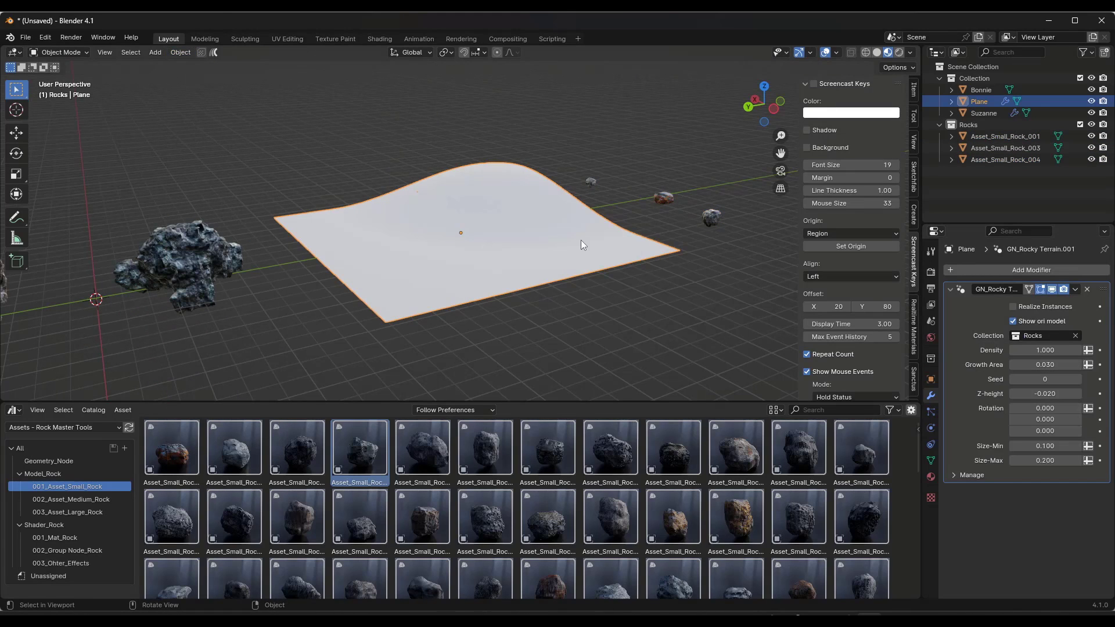
scroll(559, 269, up, 1)
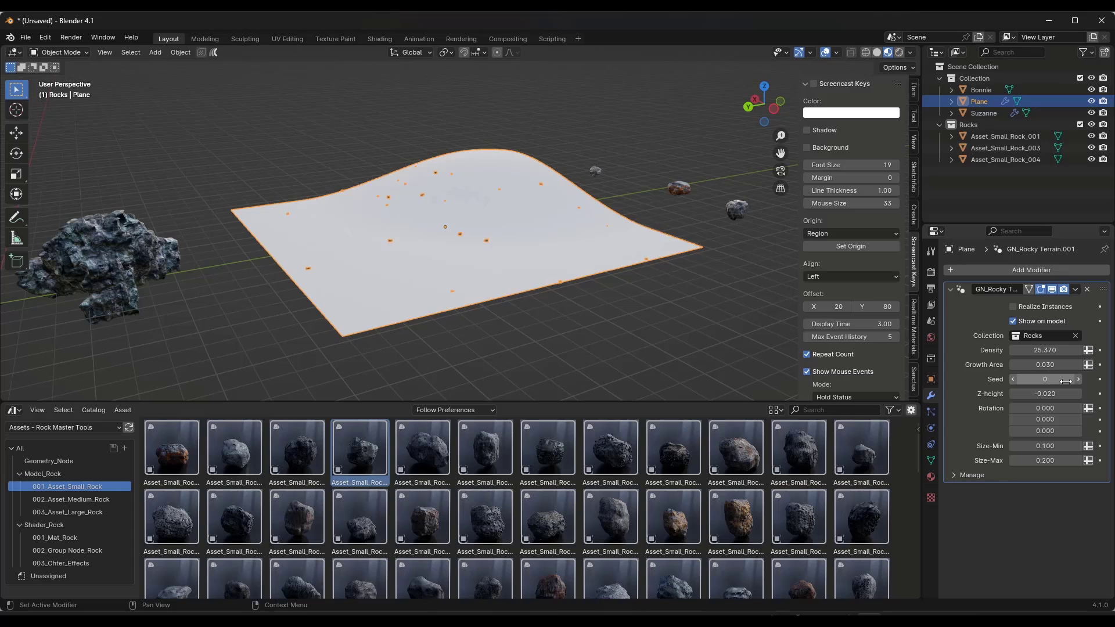
drag(1045, 445, 1084, 458)
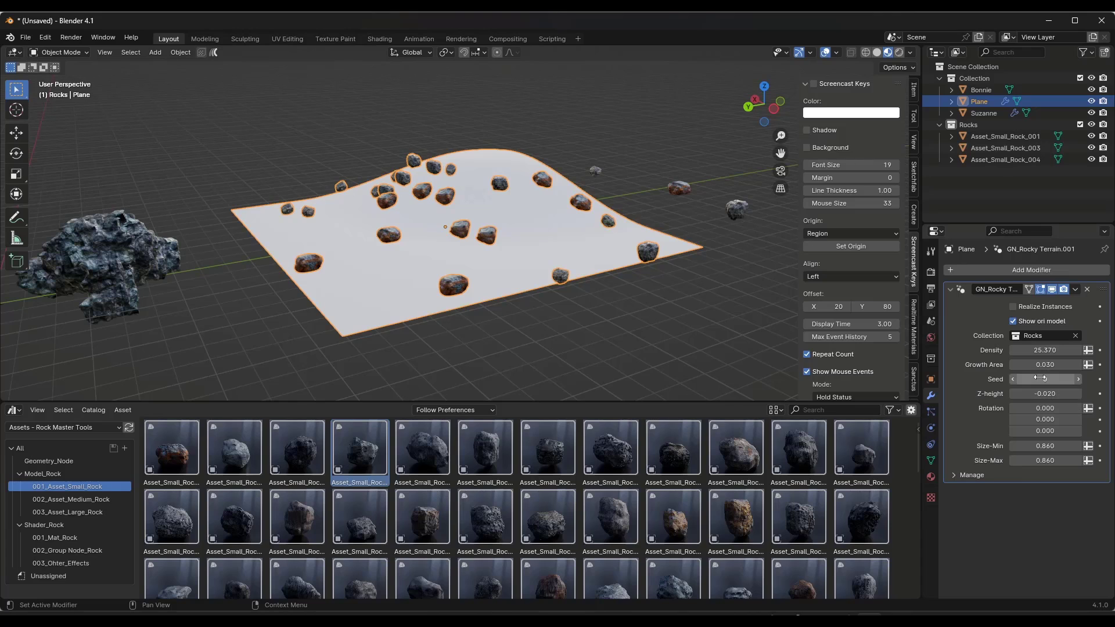
Step: Adjust the rock scatter to seed 32, density 20.520, growth area 0.320, minimum size 1.030 and maximum size 1.160
drag(1045, 379, 1074, 350)
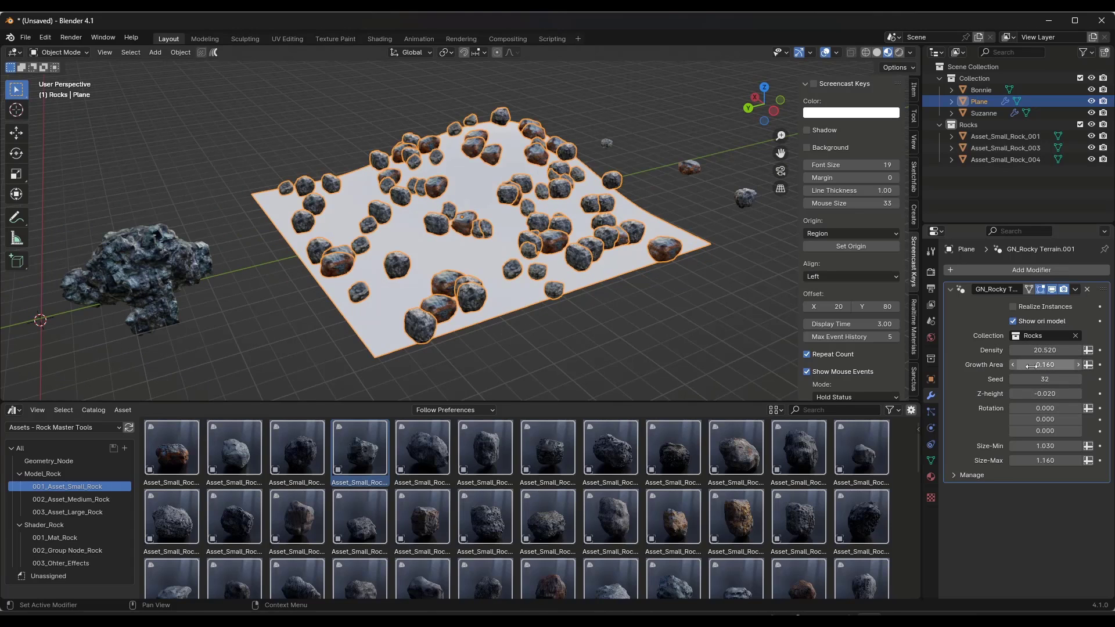
drag(1040, 365, 1061, 364)
Step: Weight paint a broad patch over the plane's hill and middle at full weight
click(73, 54)
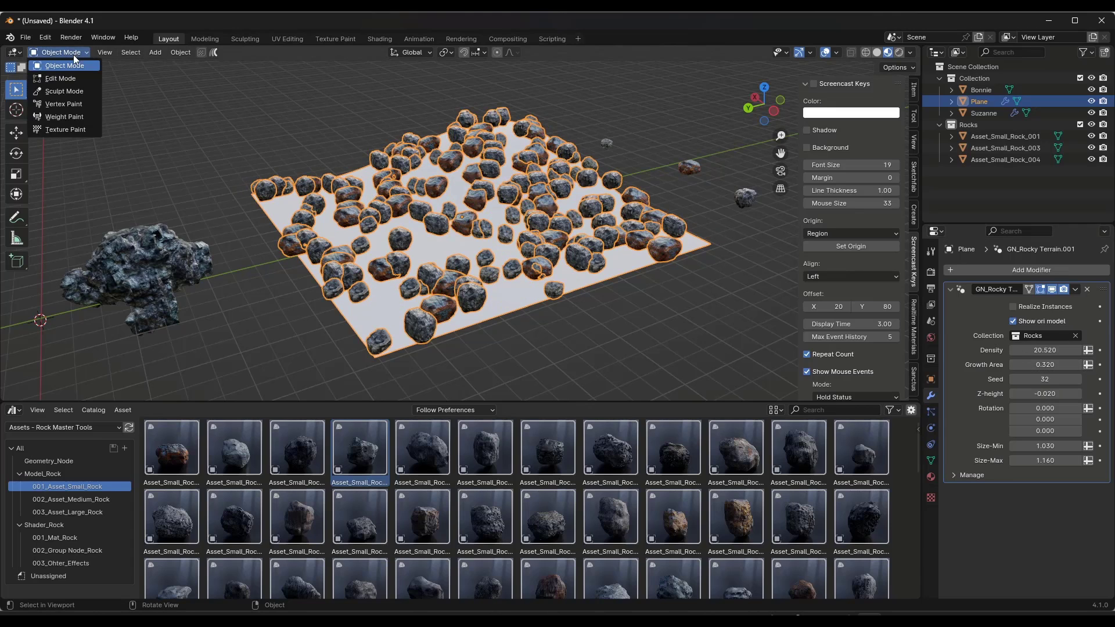
click(64, 117)
mouse_move(503, 138)
mouse_down()
mouse_move(430, 163)
mouse_move(511, 152)
mouse_move(447, 191)
mouse_move(506, 175)
mouse_move(476, 214)
mouse_move(557, 203)
mouse_move(615, 273)
mouse_up()
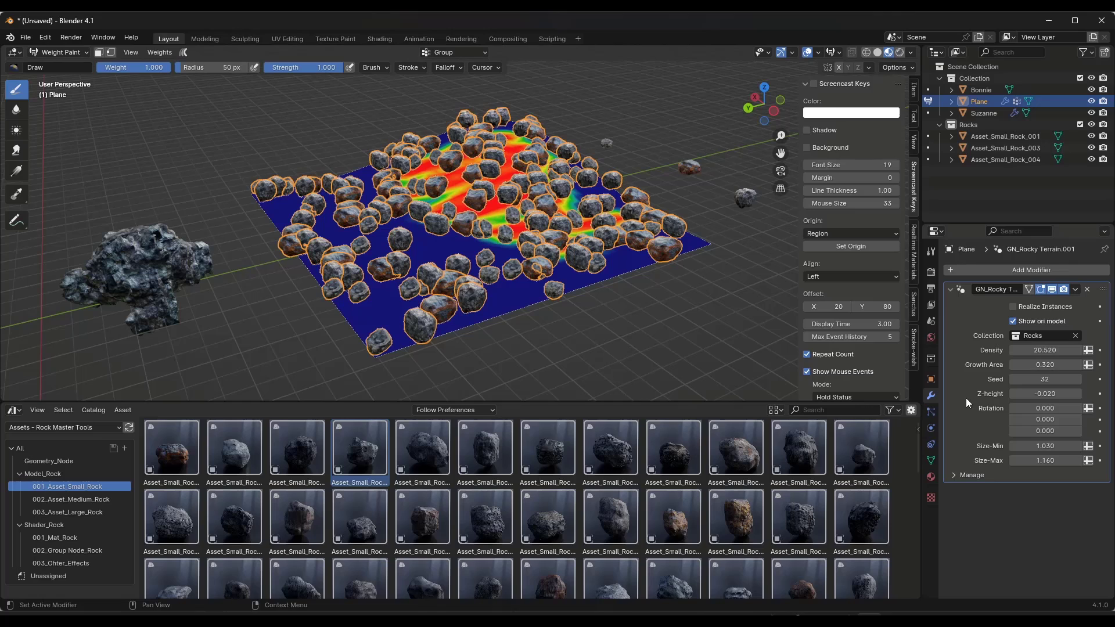
Step: Drive the rocky terrain's Growth Area with the painted vertex group named Group
click(928, 471)
click(928, 397)
click(1087, 364)
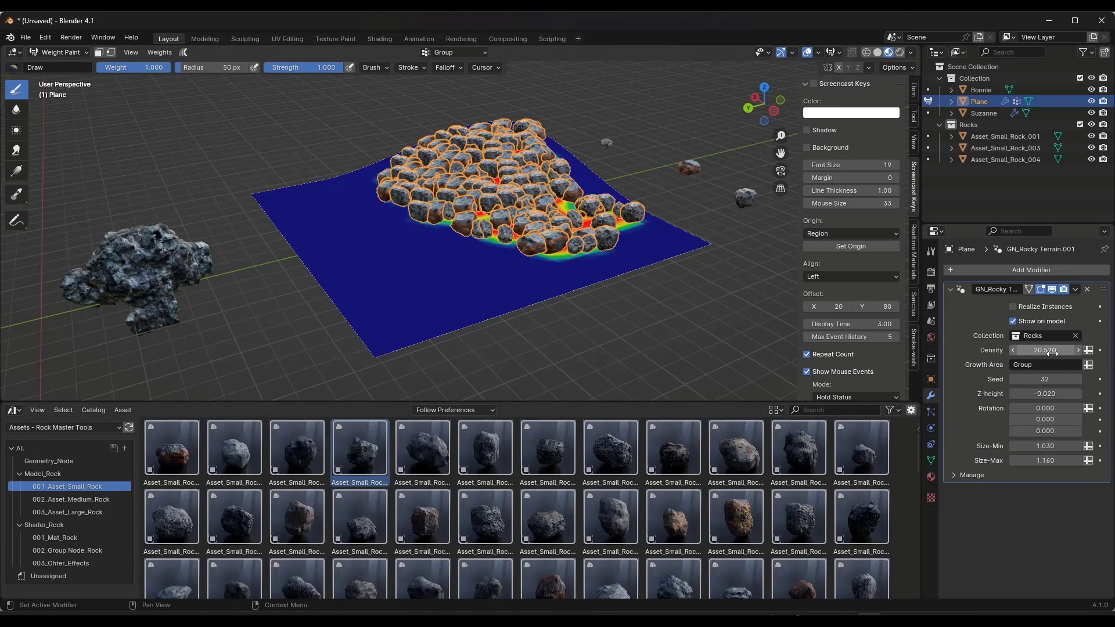
Step: Set the rock density to 12.690 and paint additional weight patches on the plane's side nearest the Suzanne rock
drag(1050, 352, 594, 352)
mouse_move(343, 232)
mouse_down()
mouse_move(341, 196)
mouse_move(368, 236)
mouse_move(355, 261)
mouse_move(422, 299)
mouse_move(473, 294)
mouse_up()
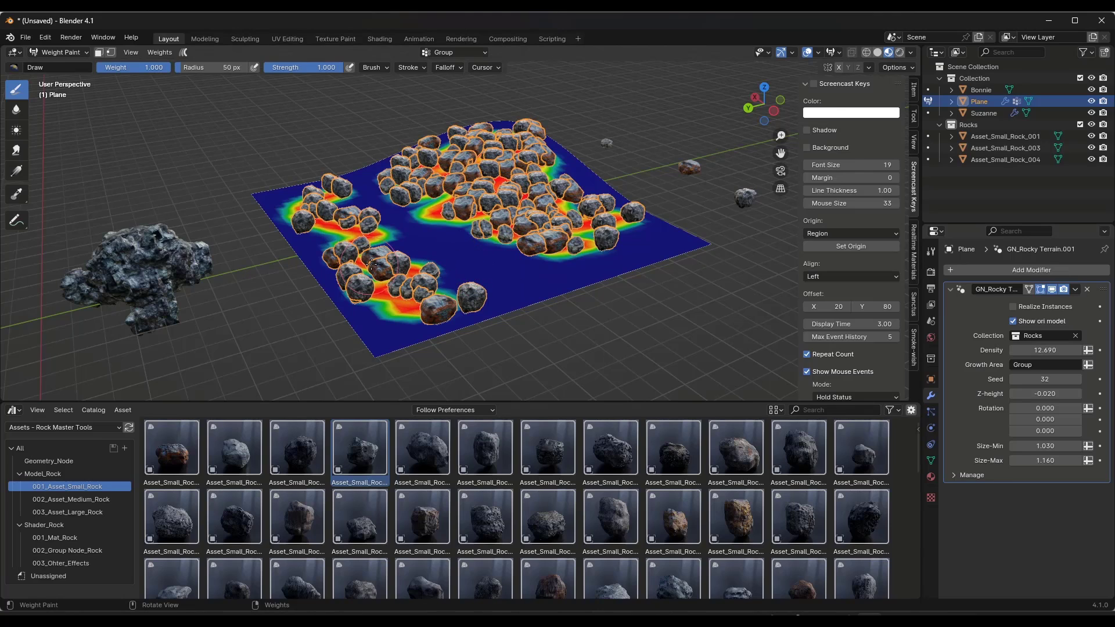
scroll(371, 265, down, 4)
mouse_move(371, 264)
middle_down()
mouse_move(248, 236)
mouse_move(455, 186)
middle_up()
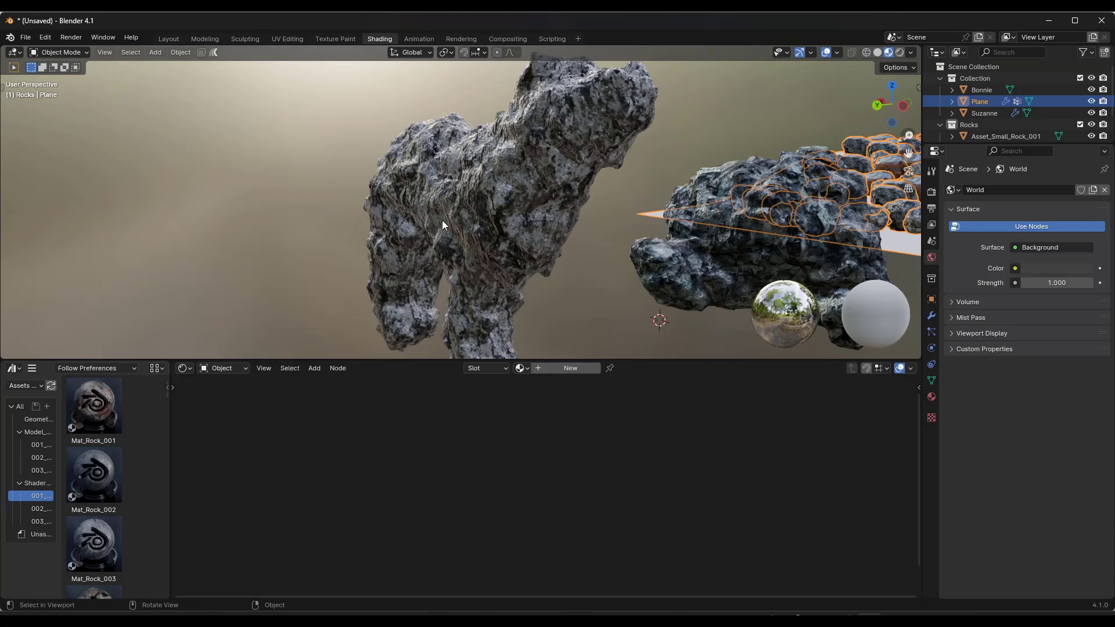
Step: Set the roughness of the Bonnie rock's Mat_Rock_015 node group to 0.660 and inspect the surface up close
click(442, 225)
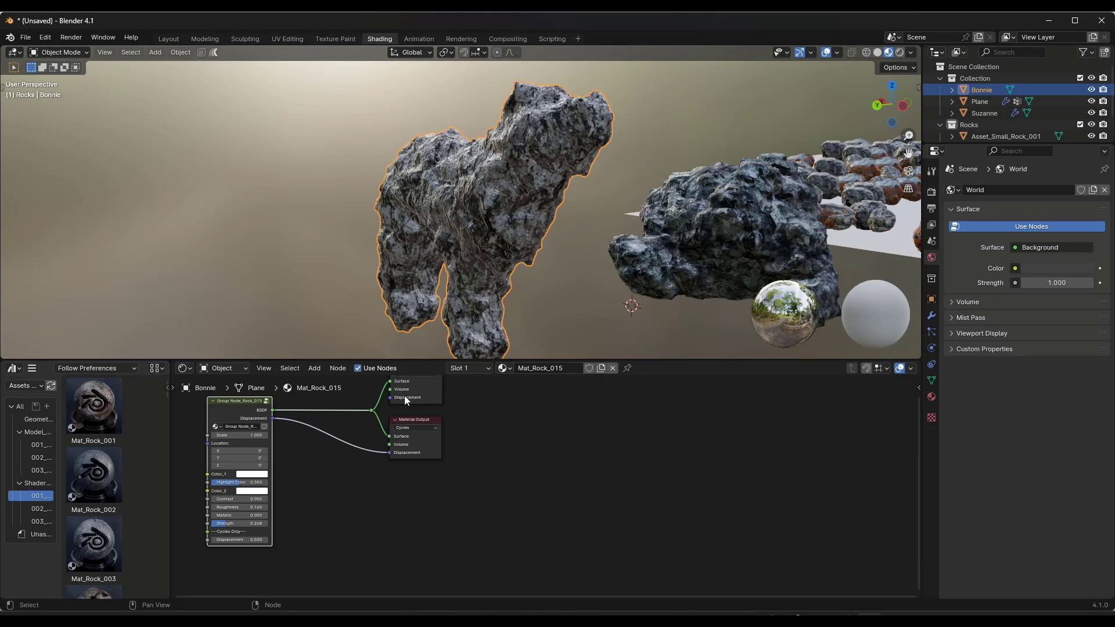
scroll(250, 465, up, 5)
scroll(249, 467, down, 1)
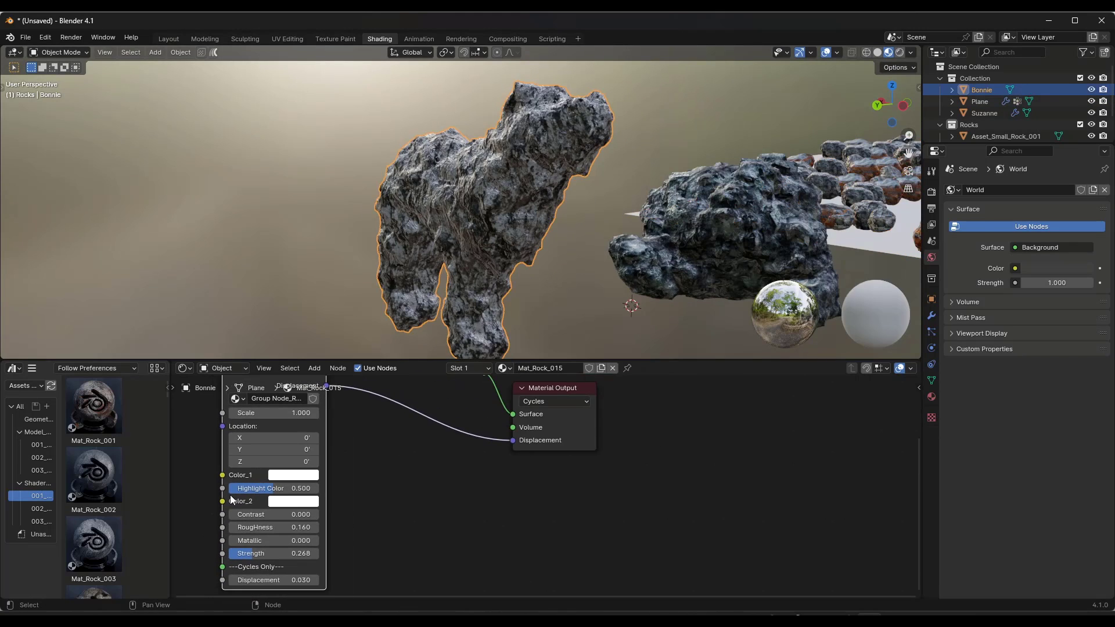
middle_drag(232, 500, 369, 466)
scroll(416, 499, up, 2)
scroll(416, 500, up, 2)
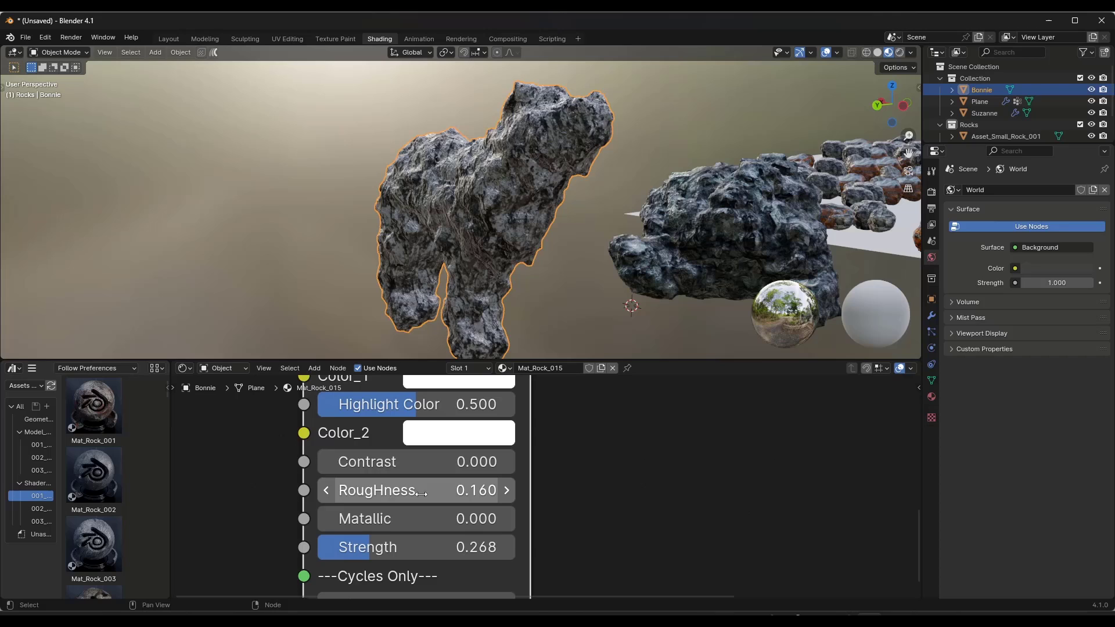
mouse_move(416, 500)
mouse_down()
mouse_move(459, 500)
mouse_move(401, 500)
mouse_move(472, 500)
mouse_up()
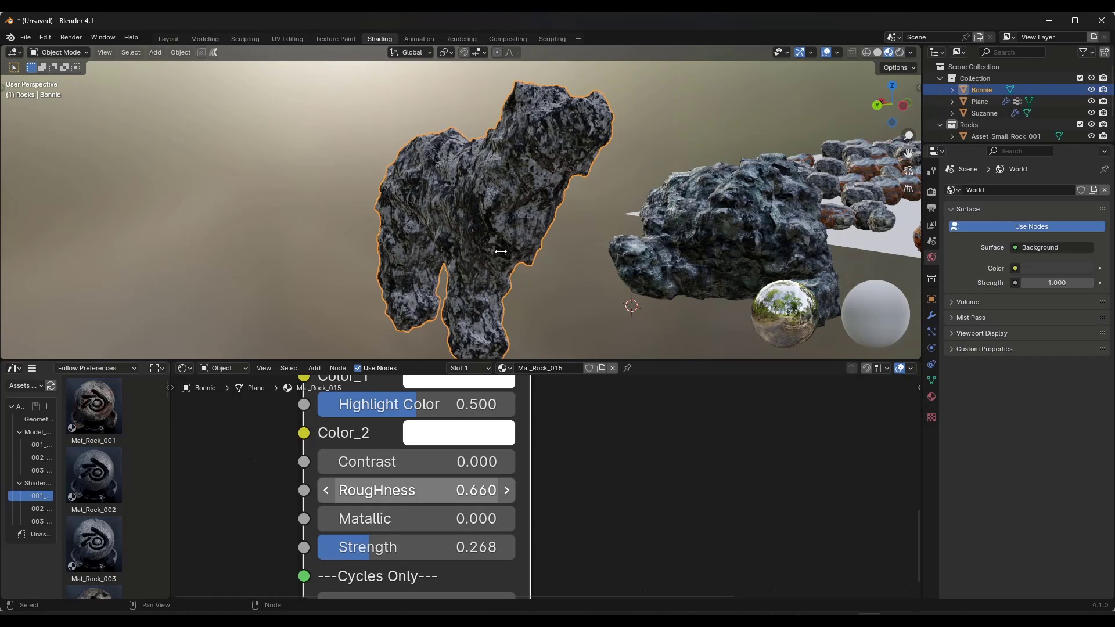
scroll(487, 228, up, 5)
middle_drag(520, 232, 492, 227)
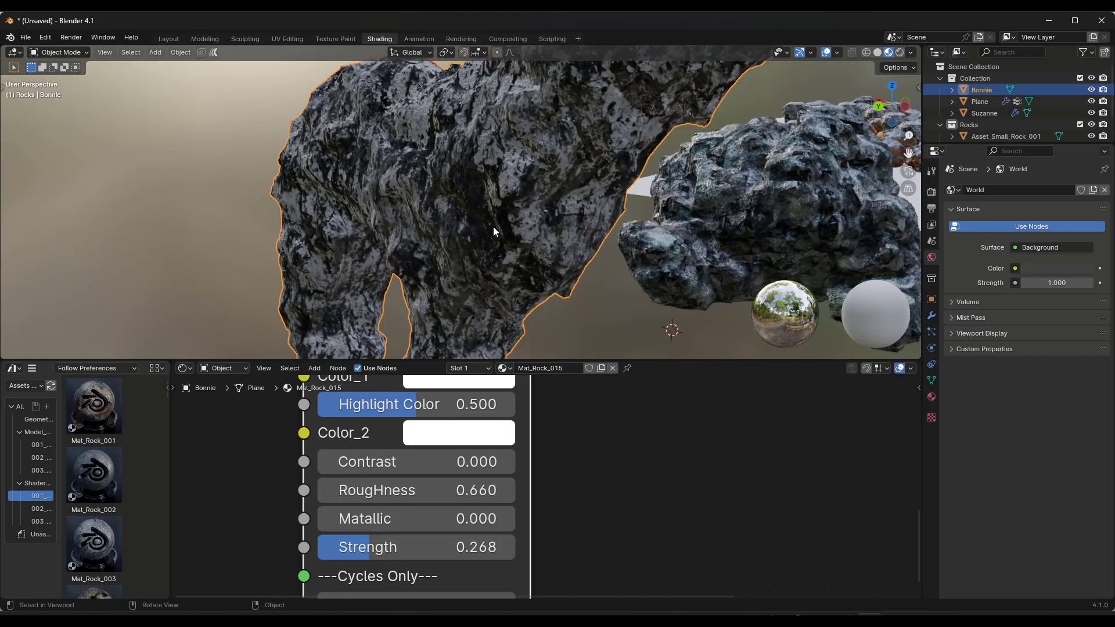
Step: Set the Mat_Rock_015 node group's Matallic to 1, Strength to 0.379 and Contrast to 0.176
scroll(493, 227, down, 2)
drag(379, 517, 413, 518)
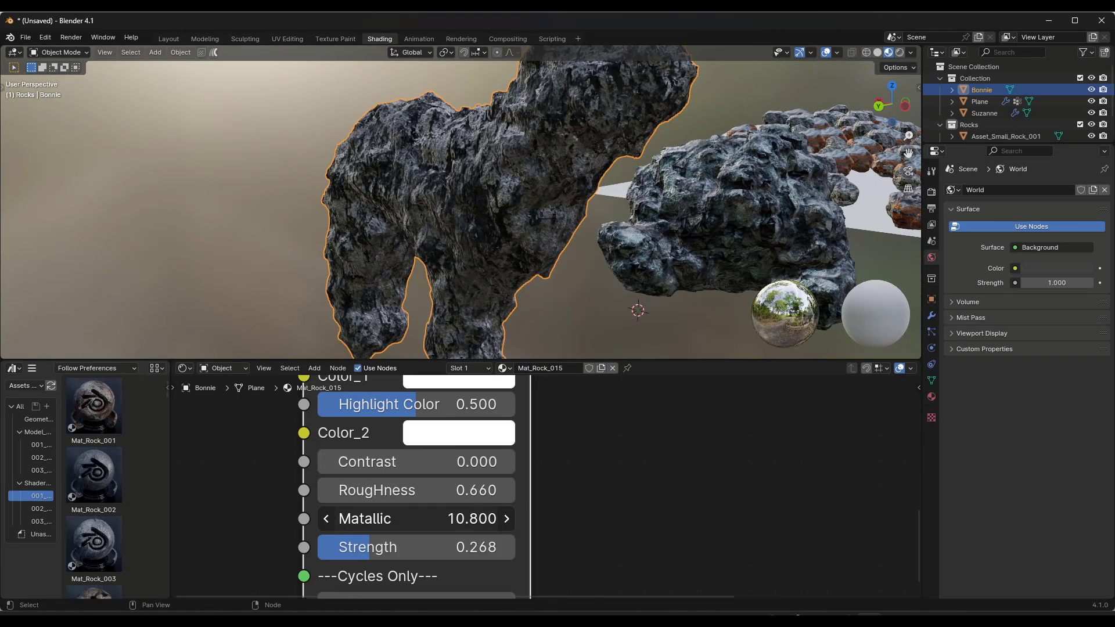
click(382, 521)
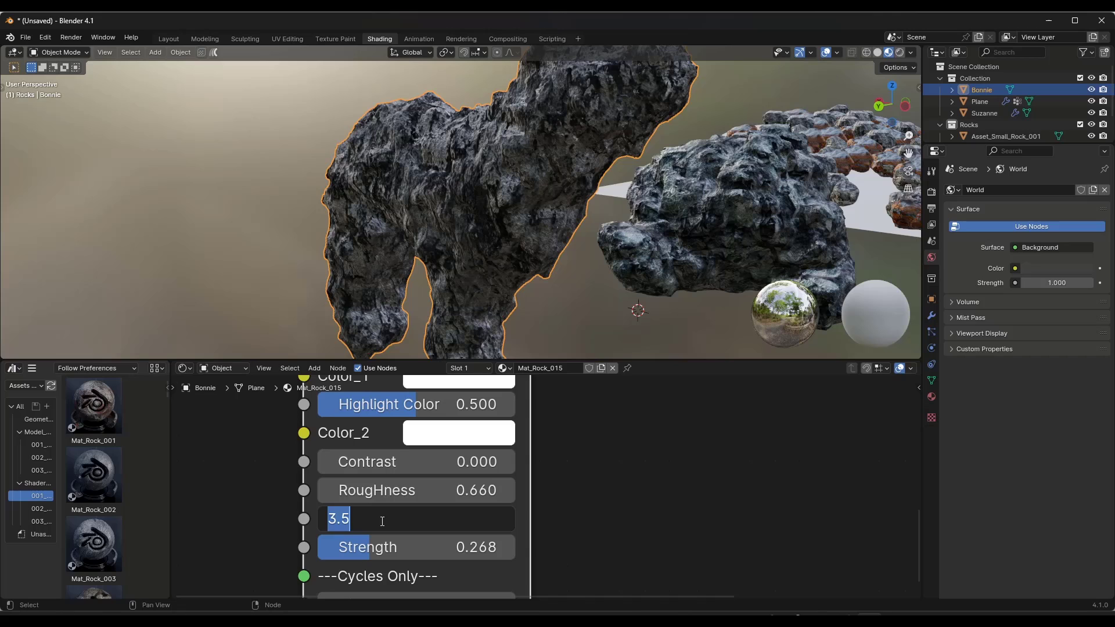
text(1)
key(Return)
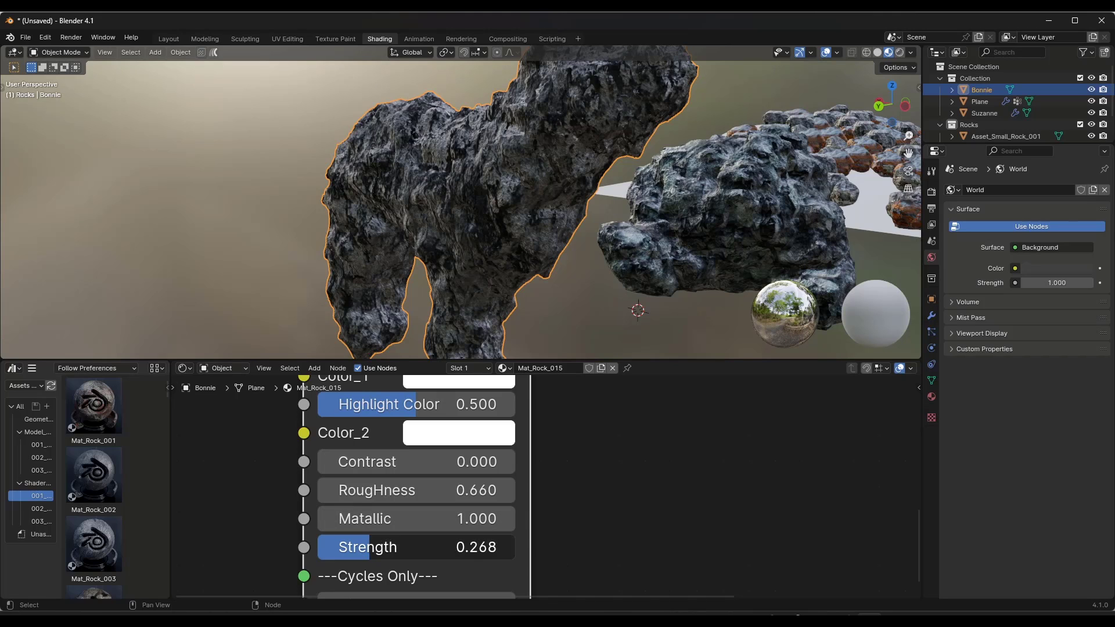
mouse_move(381, 551)
mouse_down()
mouse_move(469, 552)
mouse_move(391, 547)
mouse_up()
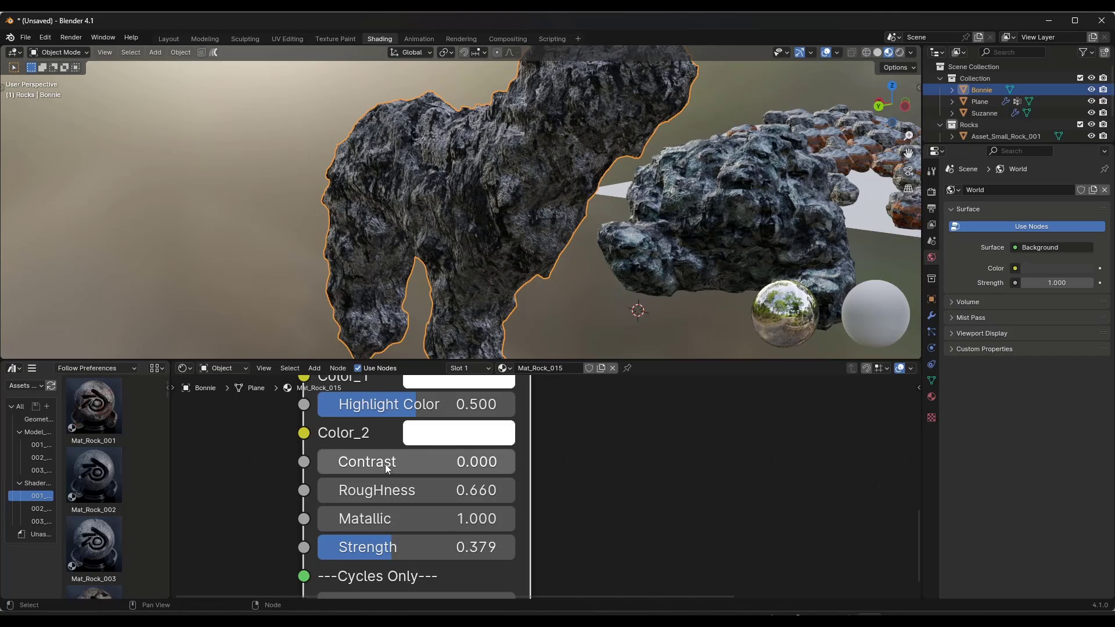
drag(385, 463, 402, 463)
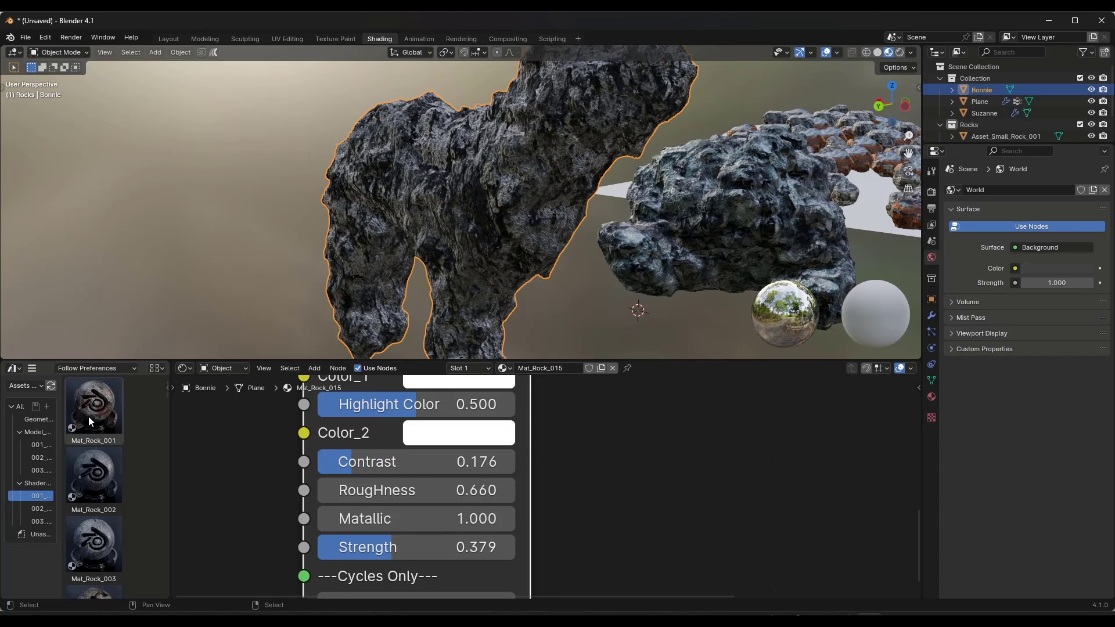
Step: Replace the Bonnie rock's material with Mat_Rock_001 from the asset library
drag(88, 415, 450, 235)
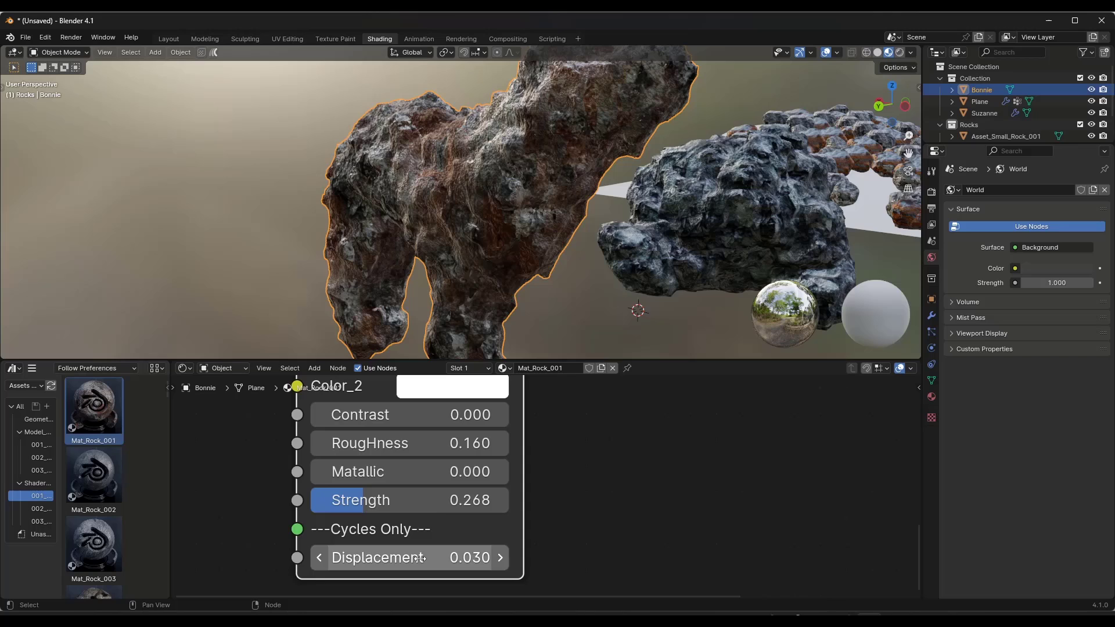
Step: Switch the viewport to rendered shading and set the render engine to Cycles
scroll(493, 204, down, 2)
key(z)
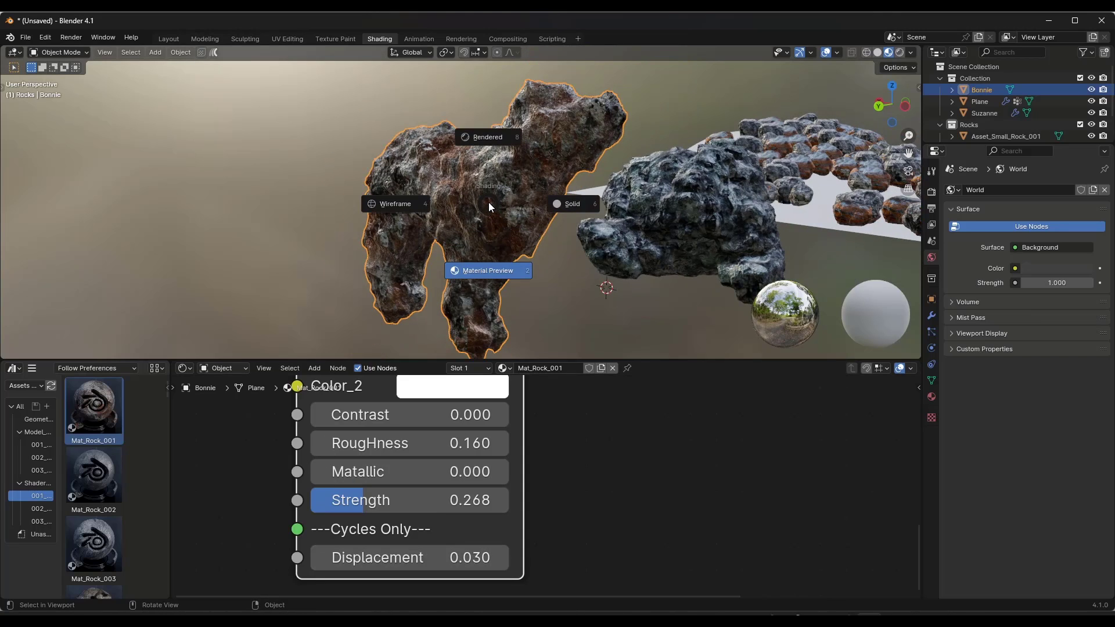
click(493, 137)
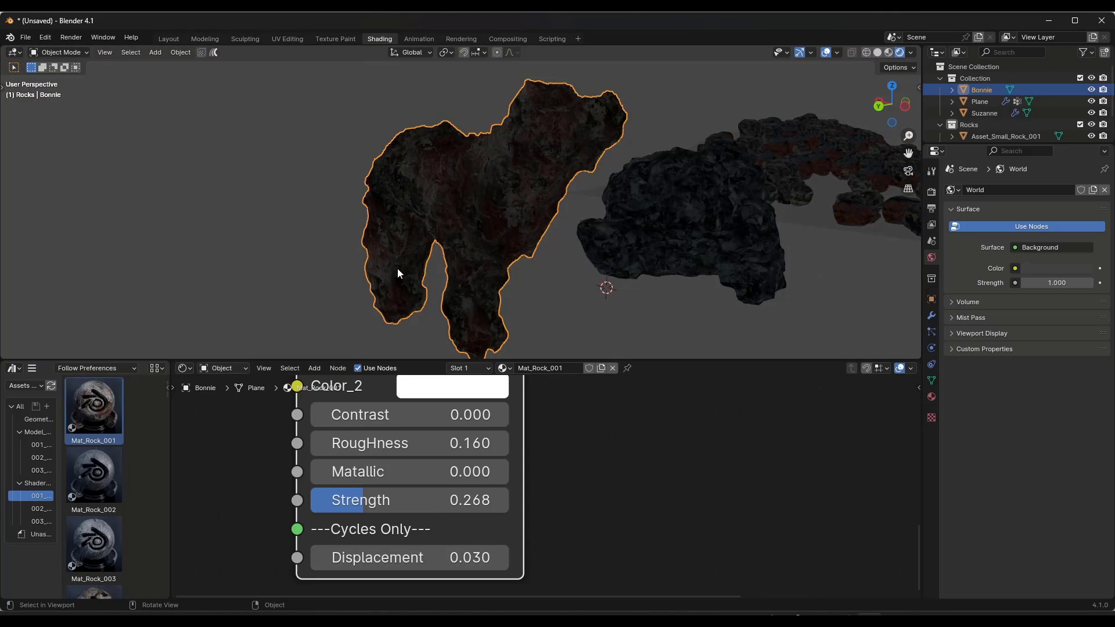
right_click(397, 273)
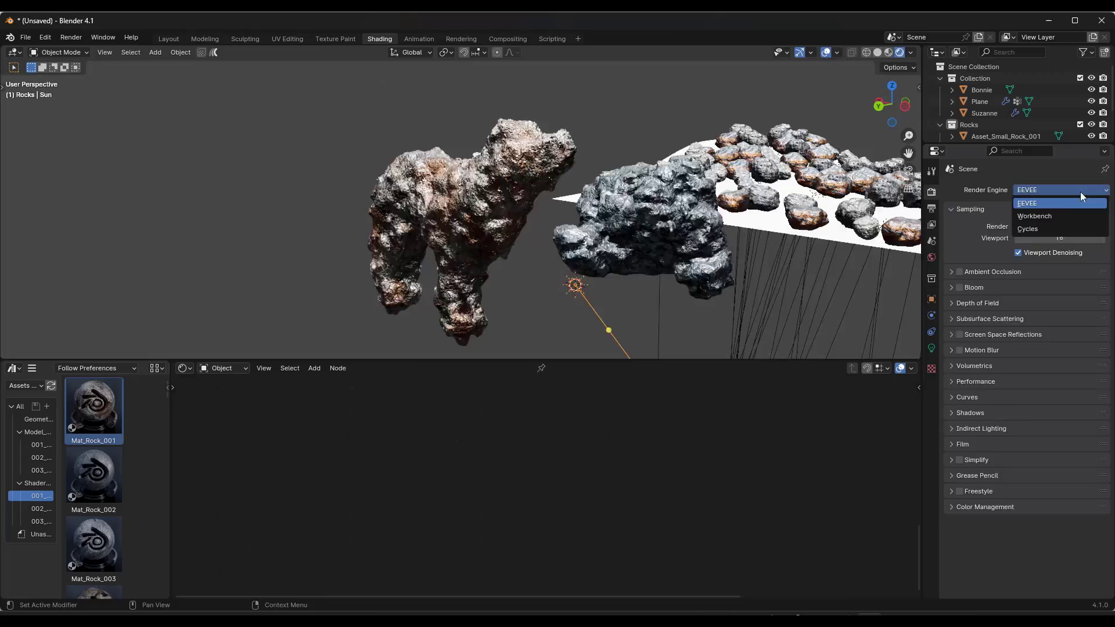
click(1039, 229)
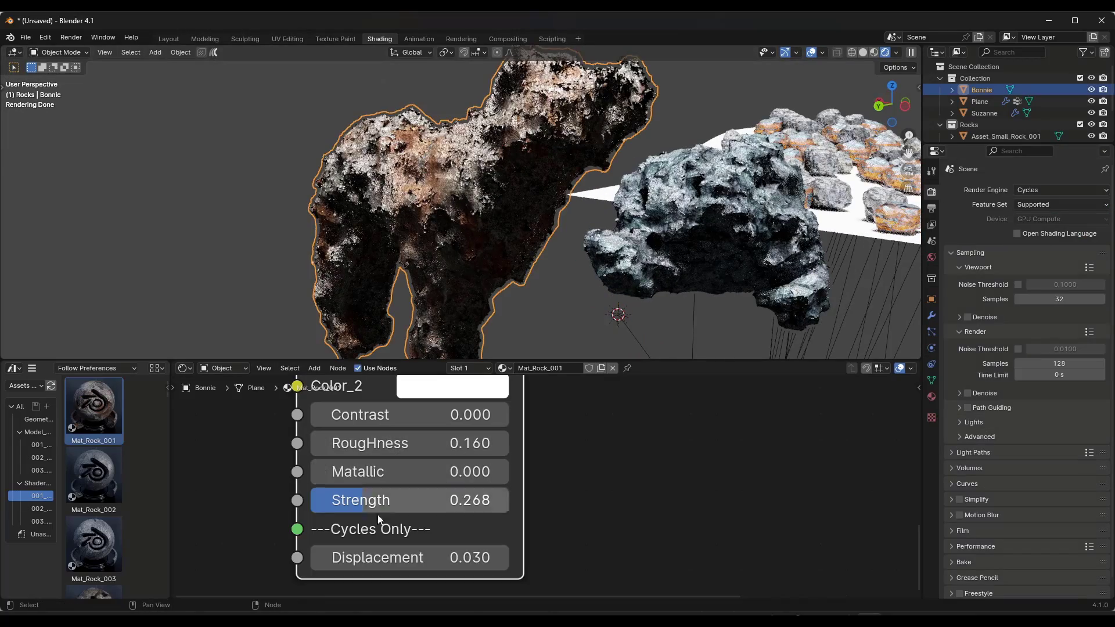
Step: Inspect the Bonnie rock's displacement in the Cycles render and return the viewport to Material Preview shading
mouse_move(378, 557)
mouse_down()
mouse_move(441, 557)
mouse_move(374, 557)
mouse_up()
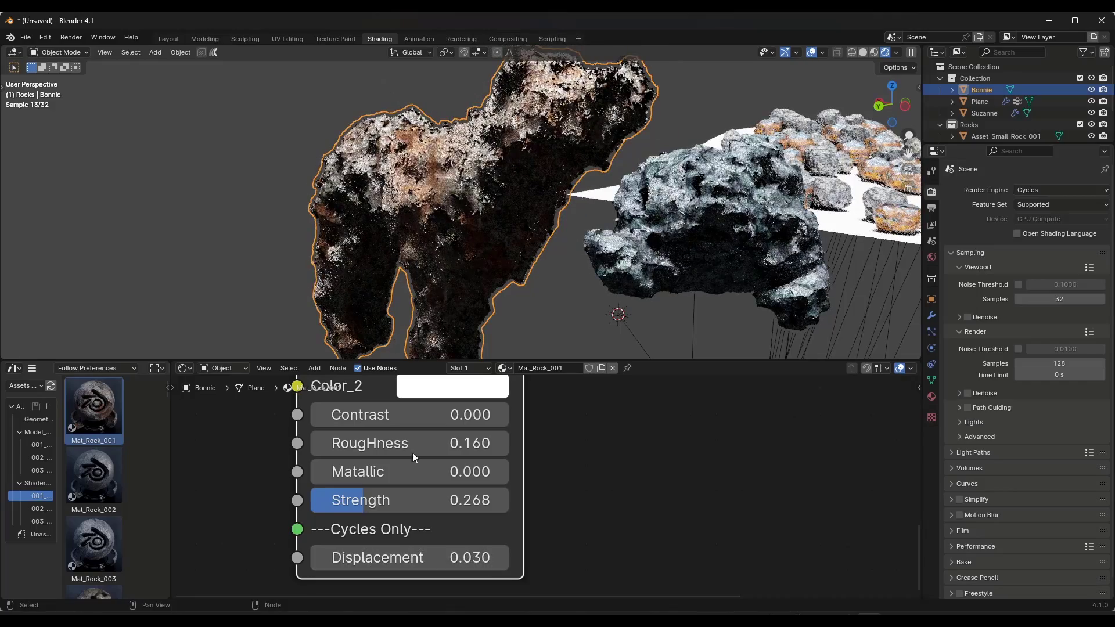
mouse_move(401, 184)
middle_down()
mouse_move(441, 204)
mouse_move(484, 206)
mouse_move(438, 204)
mouse_move(720, 139)
middle_up()
key(z)
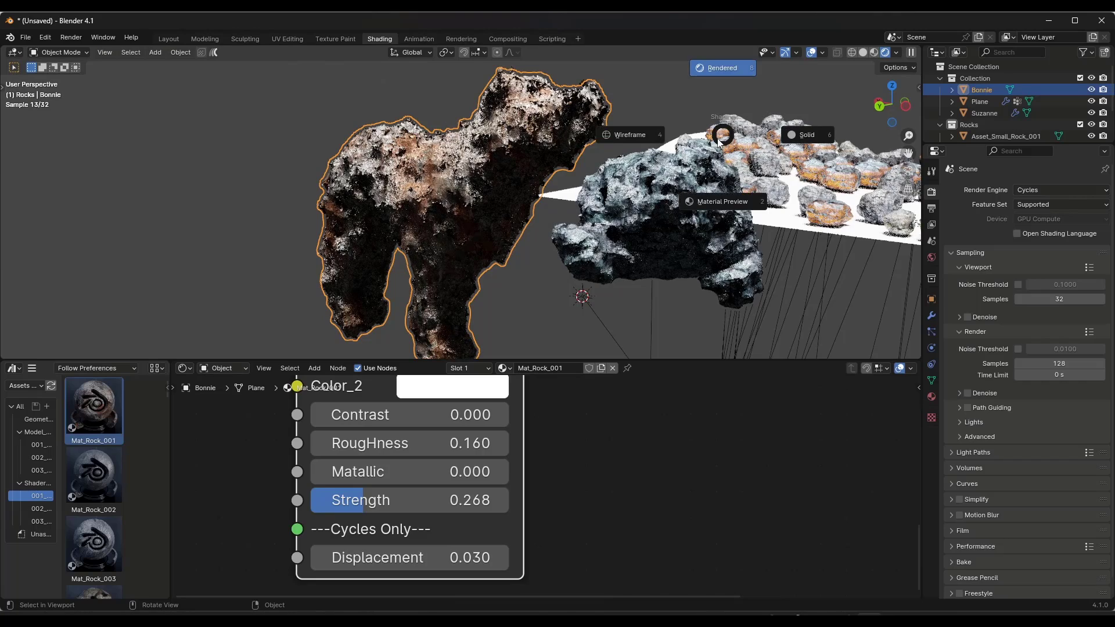
click(724, 203)
Step: Add the Mix_Rock node from the asset library to Mat_Rock_001 and place it between the rock group node and the material outputs
scroll(411, 534, down, 6)
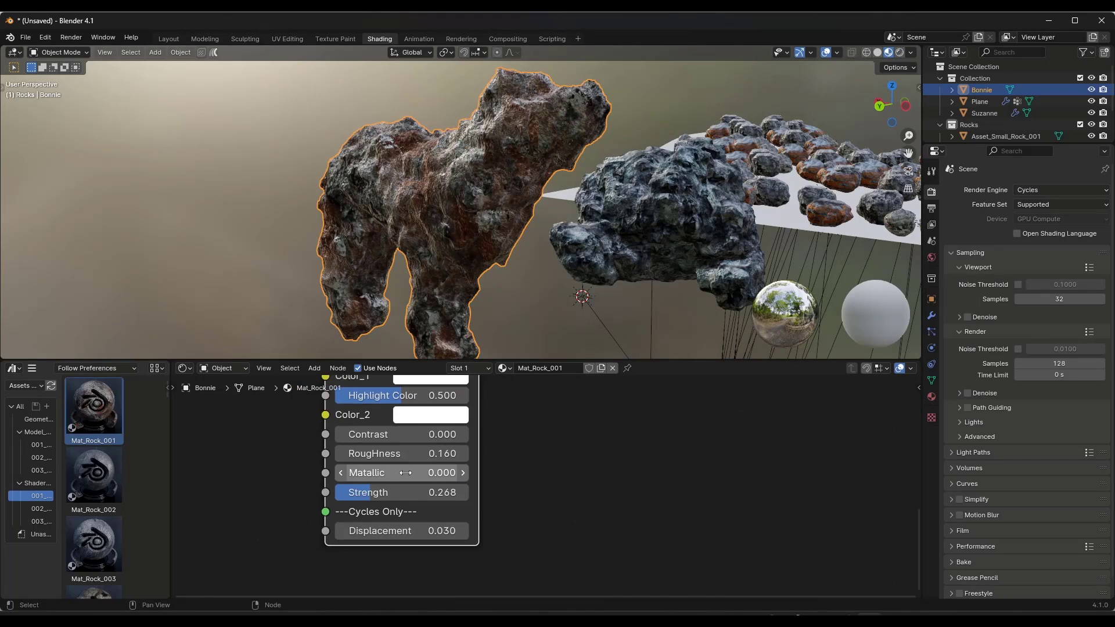
click(37, 521)
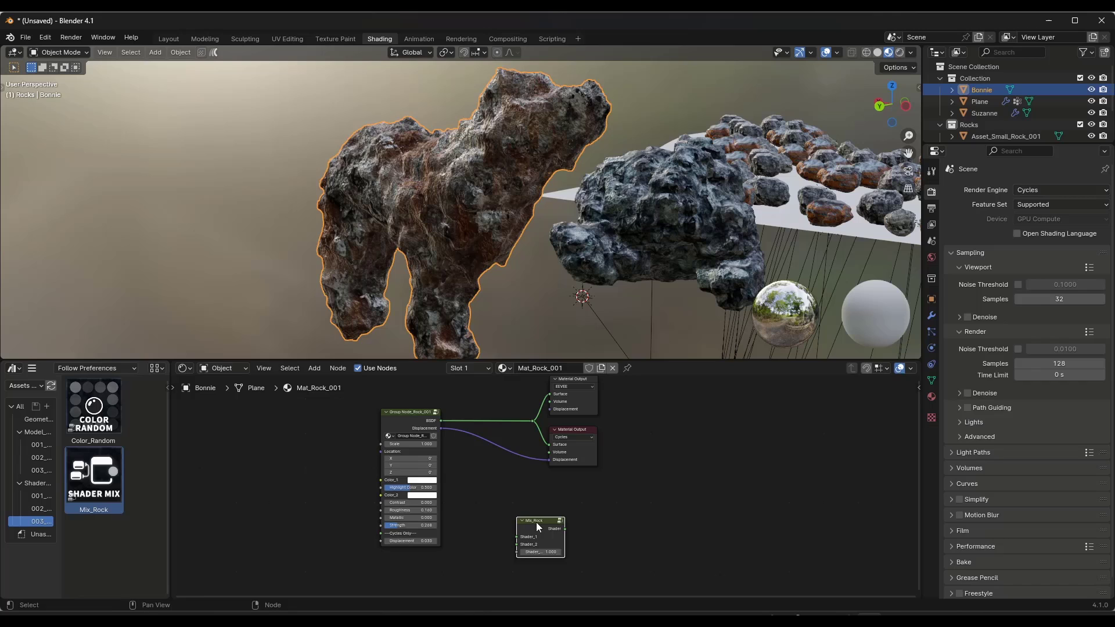
drag(535, 521, 507, 485)
scroll(407, 429, up, 1)
drag(402, 412, 295, 408)
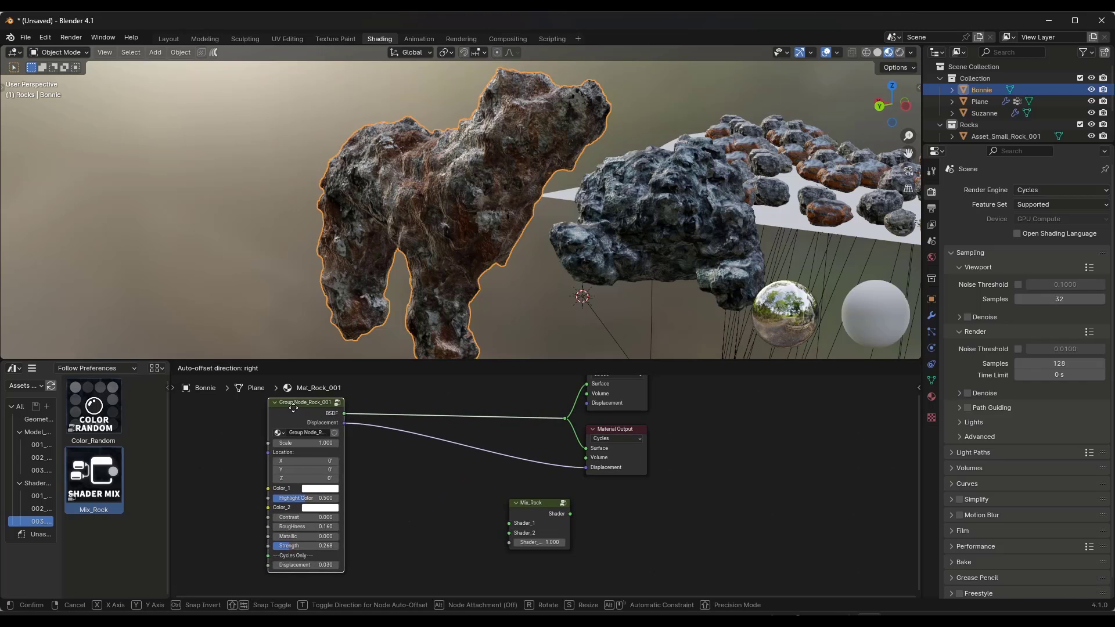
drag(534, 527, 461, 505)
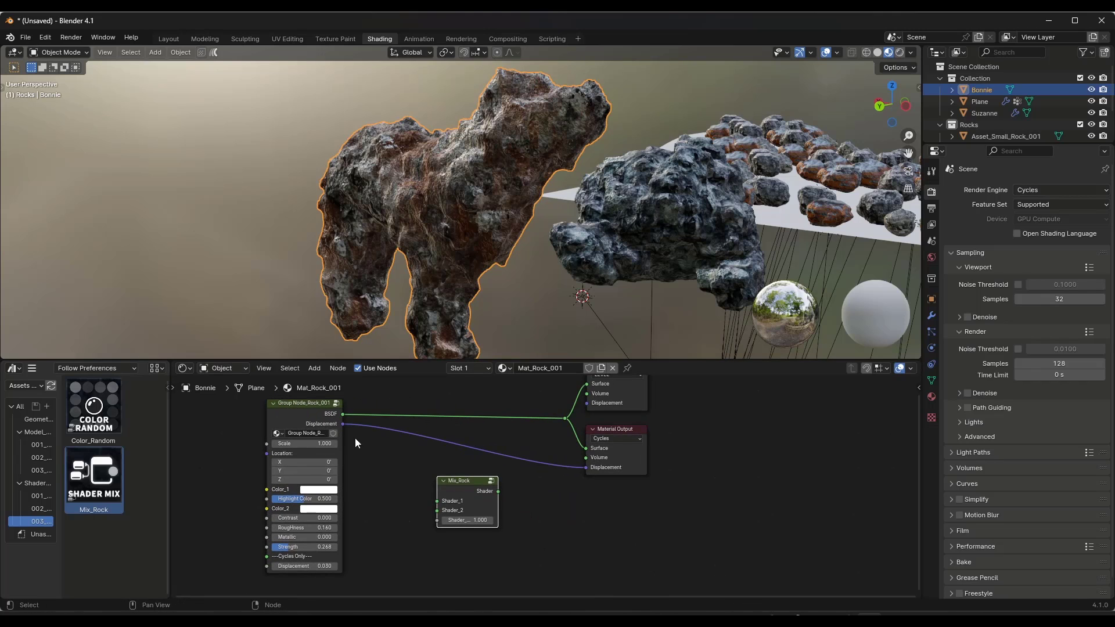
Step: Add the second rock group node from the shader node-group assets below the existing Group Node_Rock_001
scroll(355, 443, down, 2)
click(37, 496)
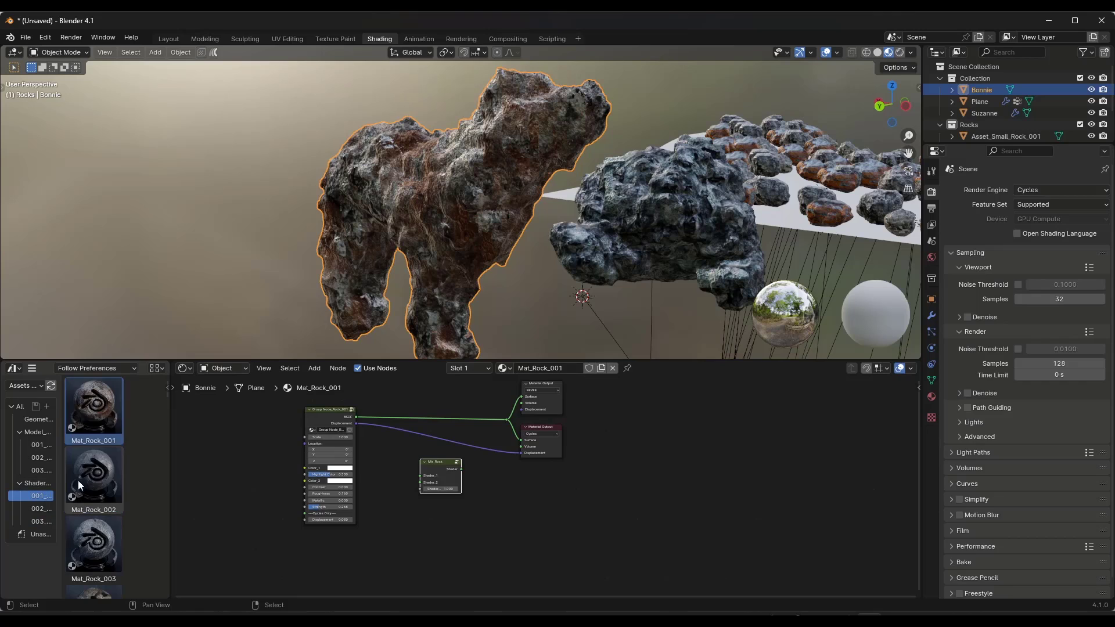
drag(95, 448, 252, 526)
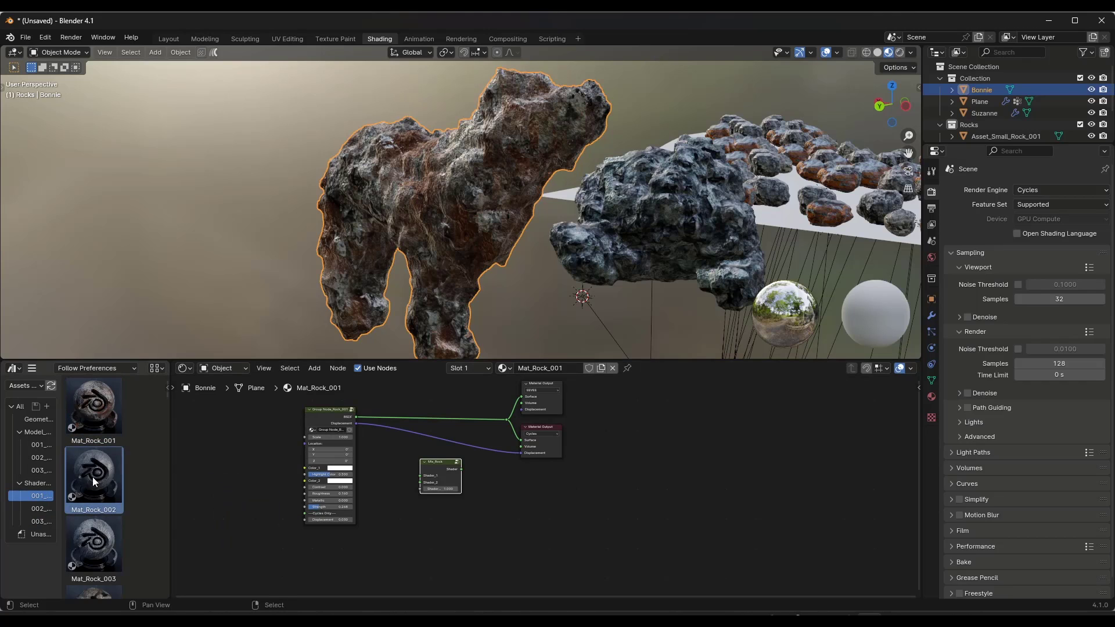
drag(97, 476, 313, 549)
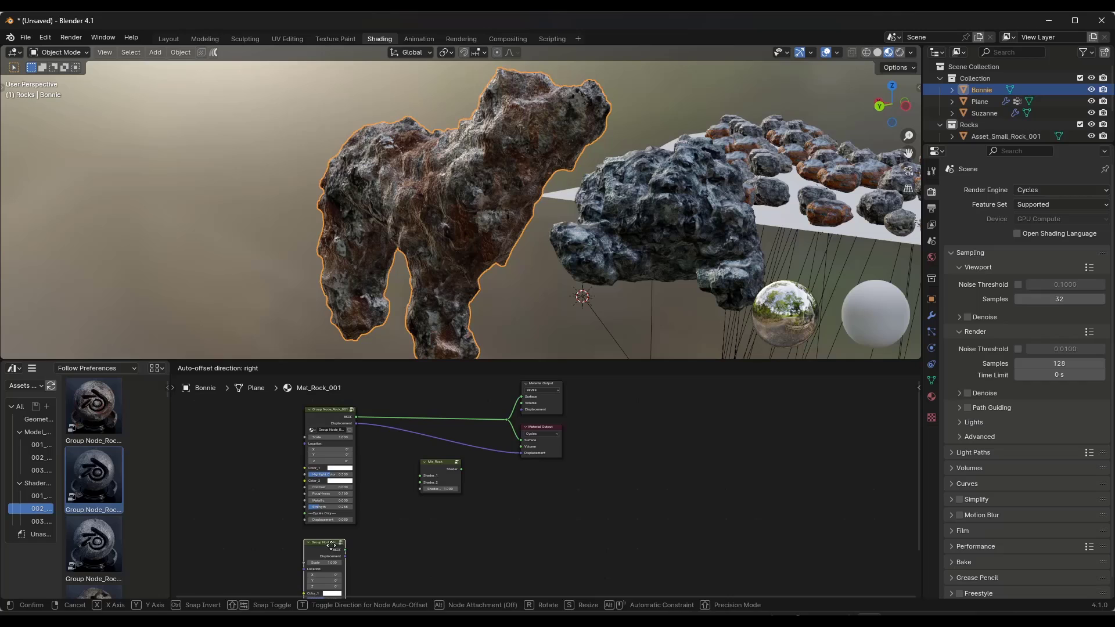
Step: Connect the new group node's BSDF to Shader_2 and Group Node_Rock_001's BSDF to Shader_1 of the Mix_Rock node
scroll(348, 549, up, 2)
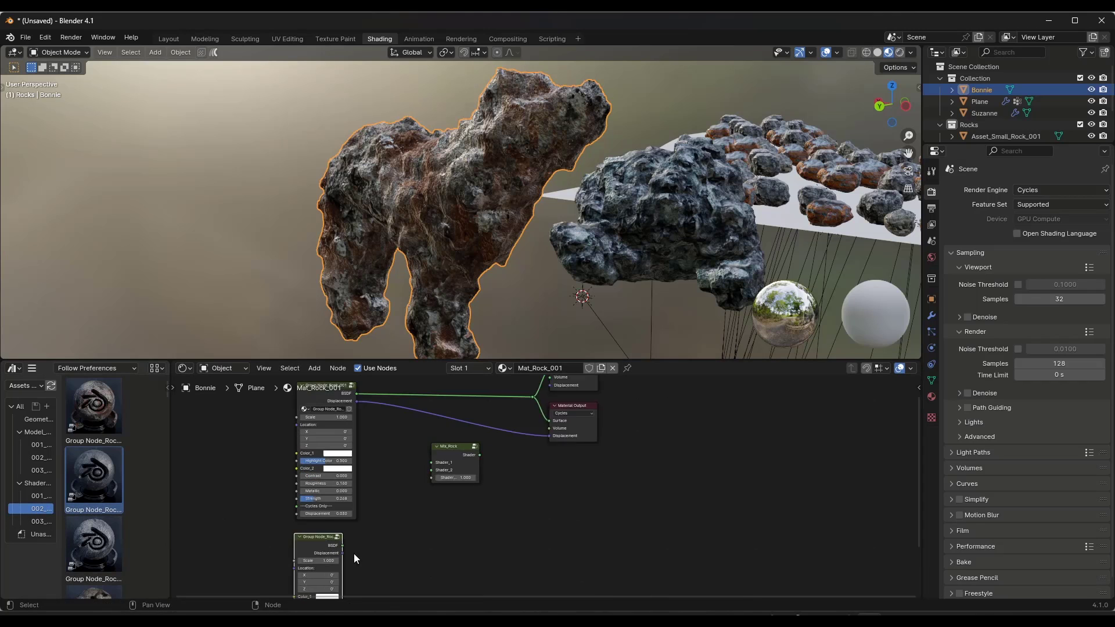
drag(434, 475, 441, 455)
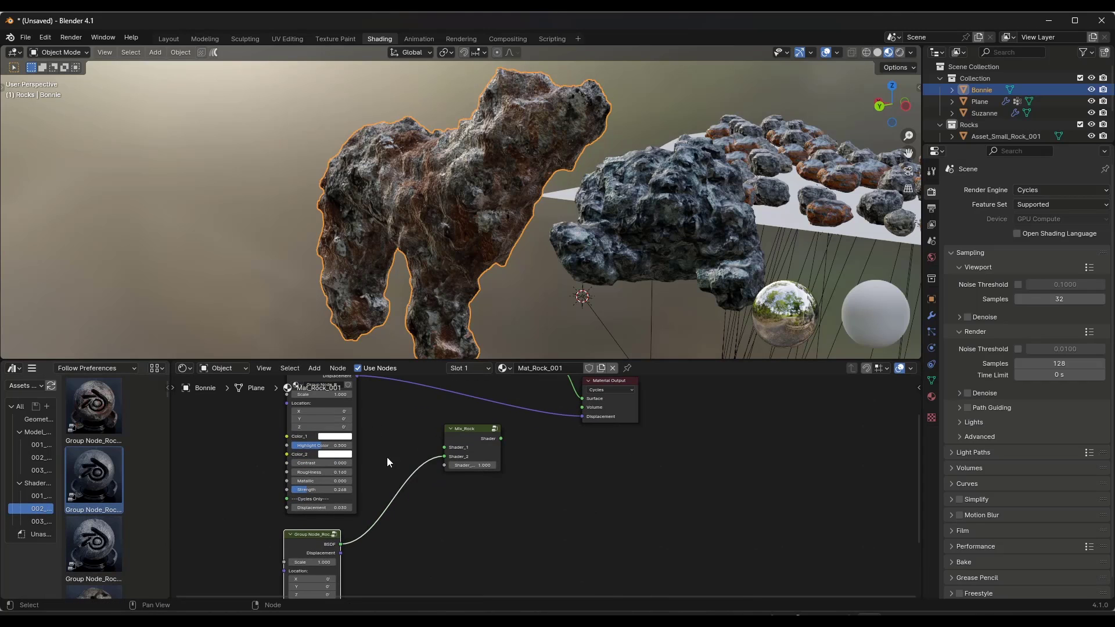
scroll(387, 456, down, 2)
drag(368, 408, 431, 467)
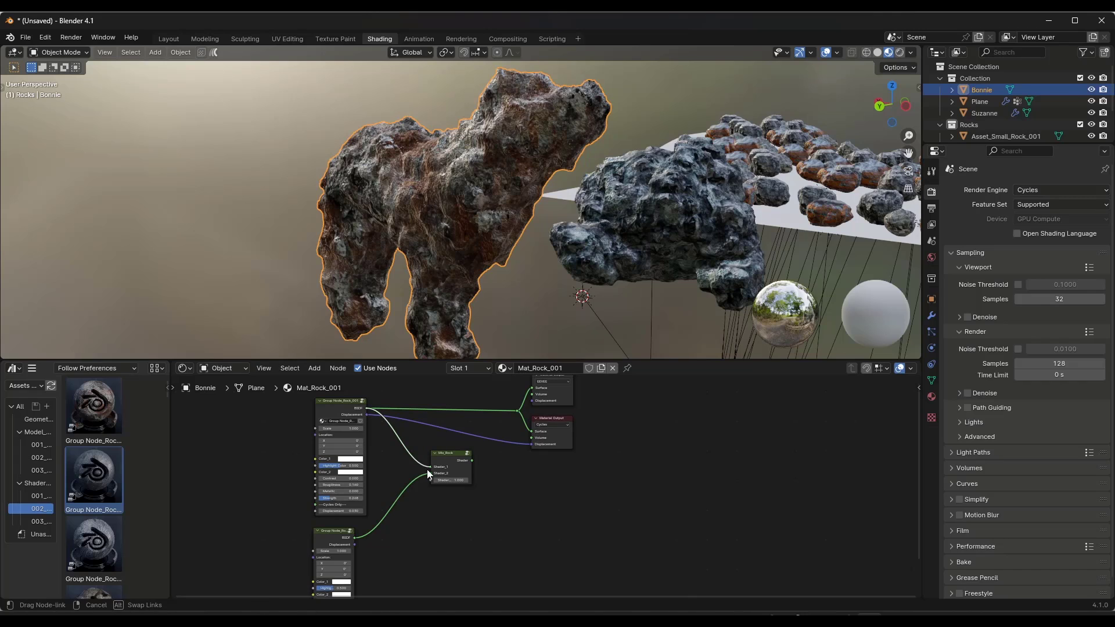
Step: Connect the Mix_Rock Shader output to the Surface inputs of both the EEVEE and Cycles Material Output nodes
middle_drag(489, 466, 427, 552)
scroll(410, 522, up, 5)
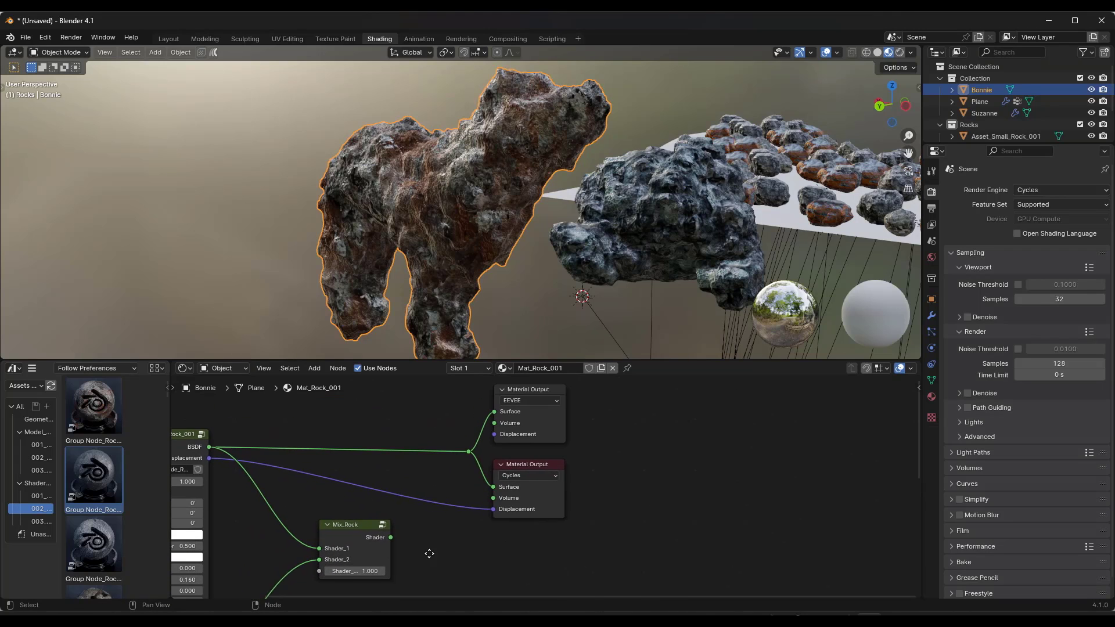
drag(389, 533, 488, 414)
drag(389, 533, 488, 486)
scroll(500, 489, down, 4)
scroll(389, 532, up, 4)
scroll(454, 470, down, 1)
middle_drag(455, 470, 501, 409)
Step: Set the Mix_Rock node's shader mix factor to 0.500 and inspect the blended surface on the Bonnie rock up close
scroll(501, 409, up, 2)
drag(474, 483, 463, 483)
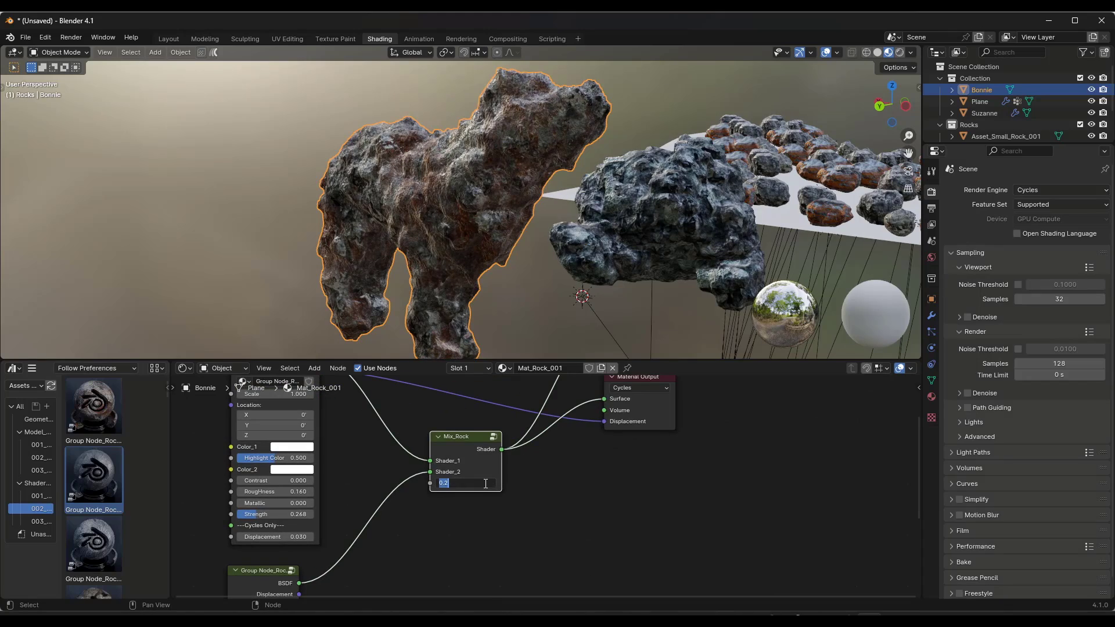
scroll(518, 176, up, 4)
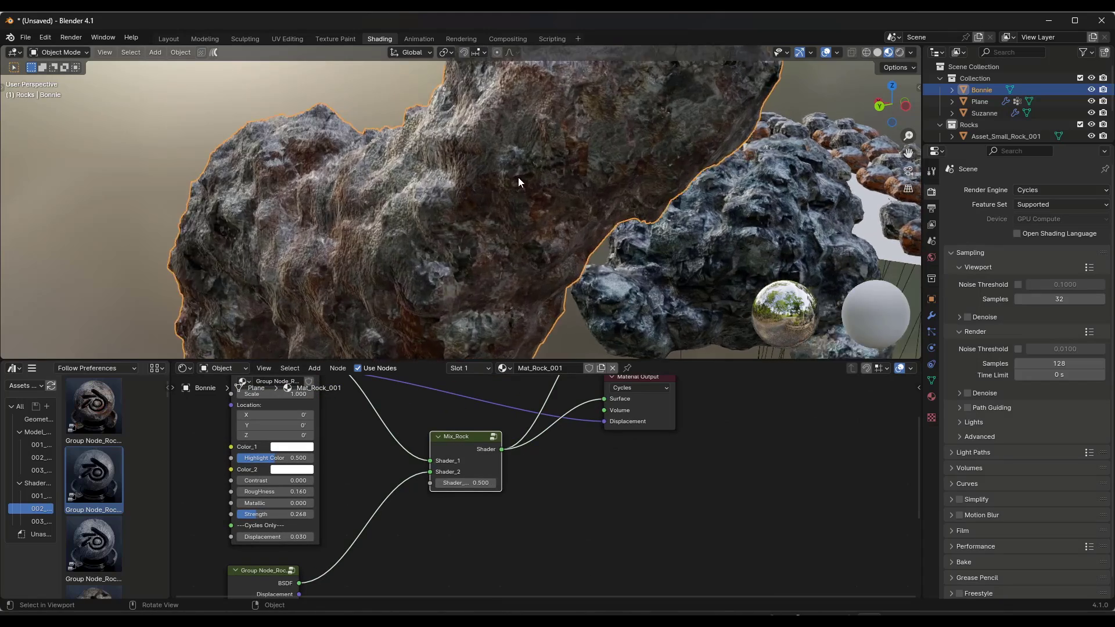
middle_drag(520, 187, 496, 231)
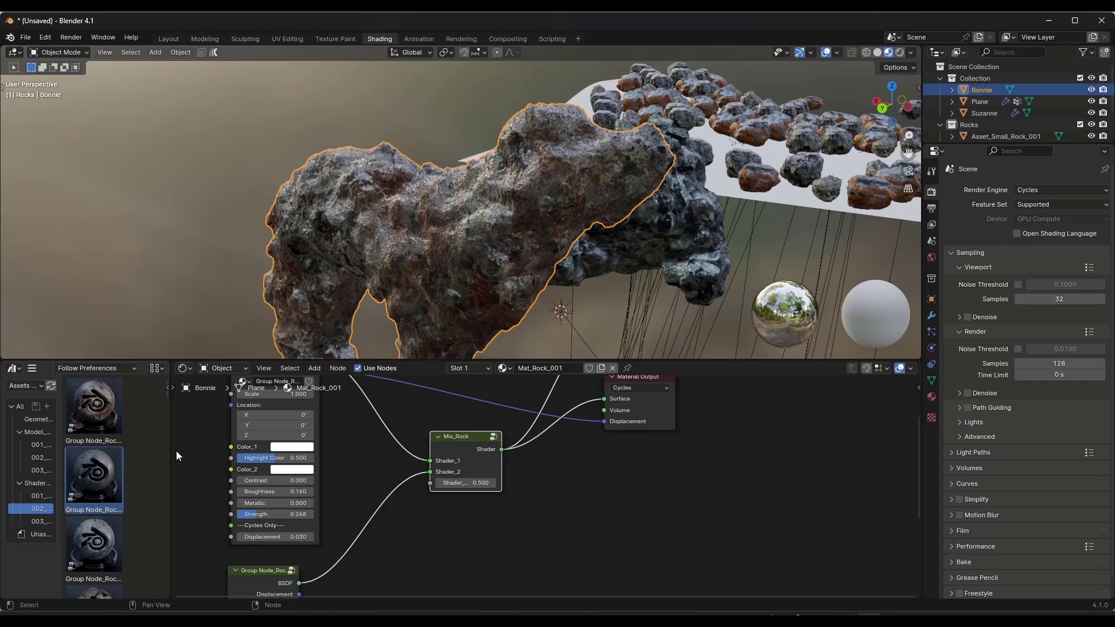
Step: Widen the asset browser to show the rock group node assets in three columns
drag(168, 452, 272, 458)
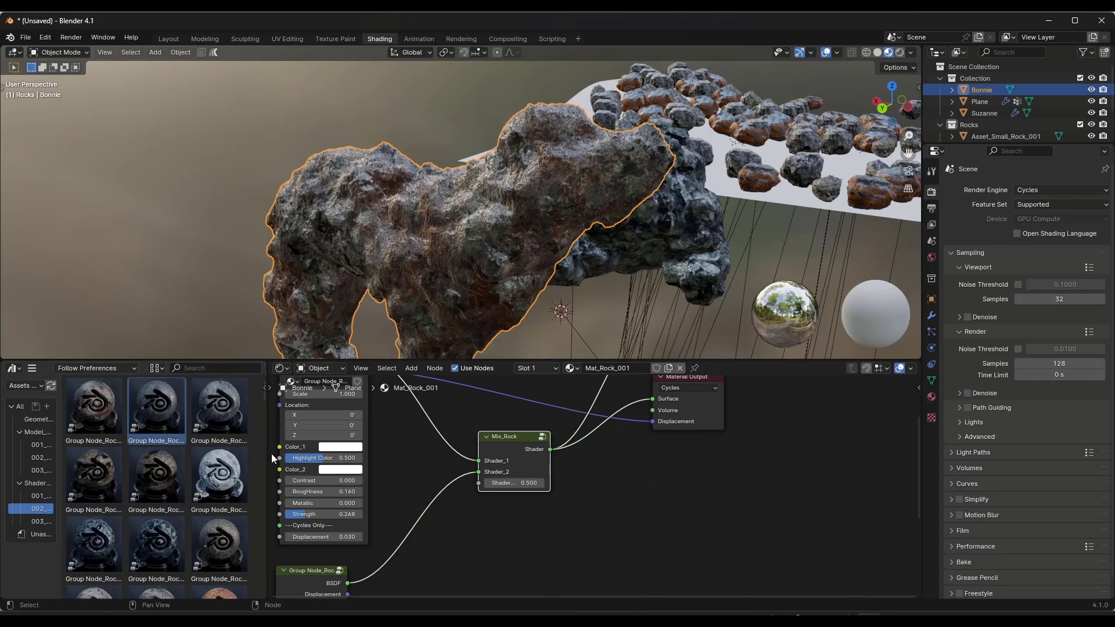